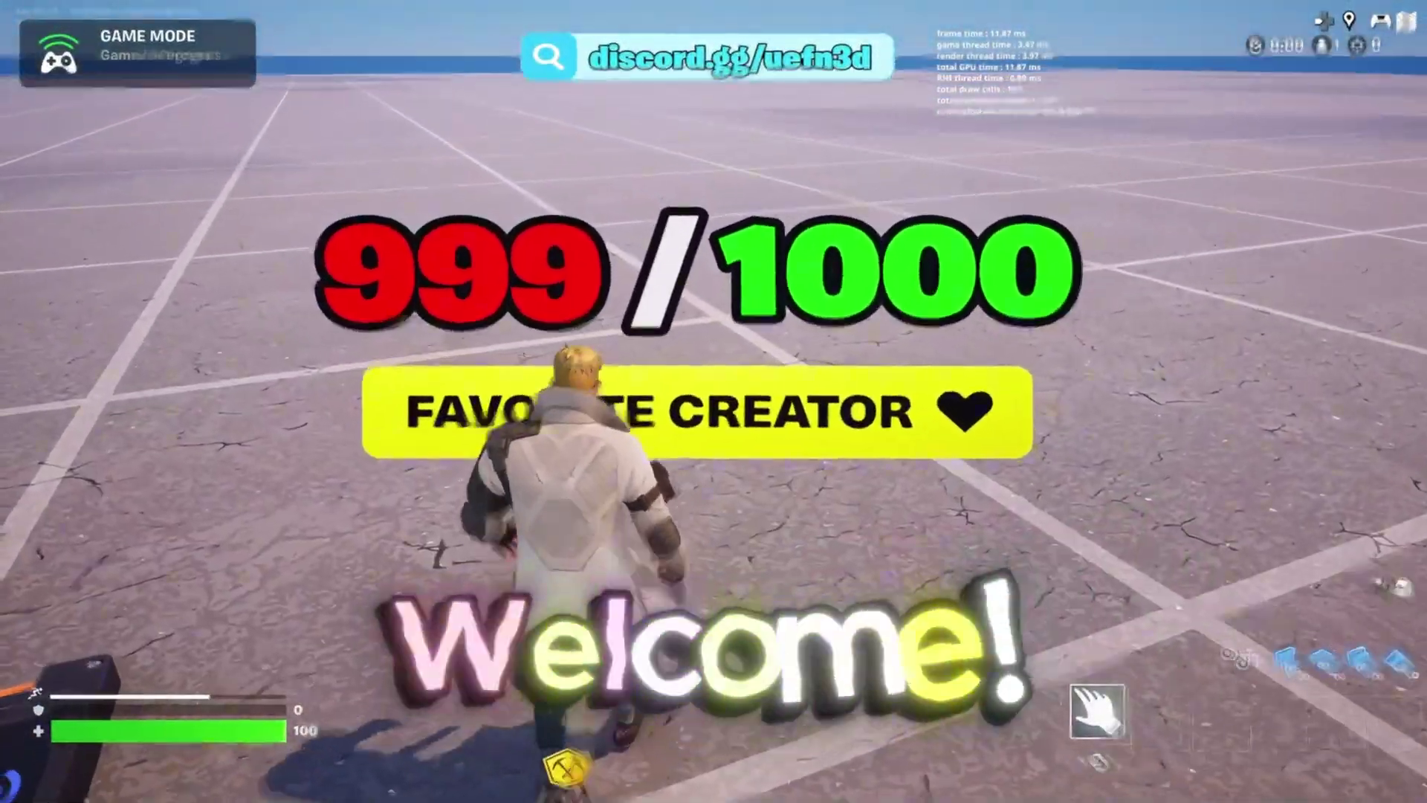
Preview the favorite creator prompt in the running game by opening and closing its creator popup and walking around
key("e")
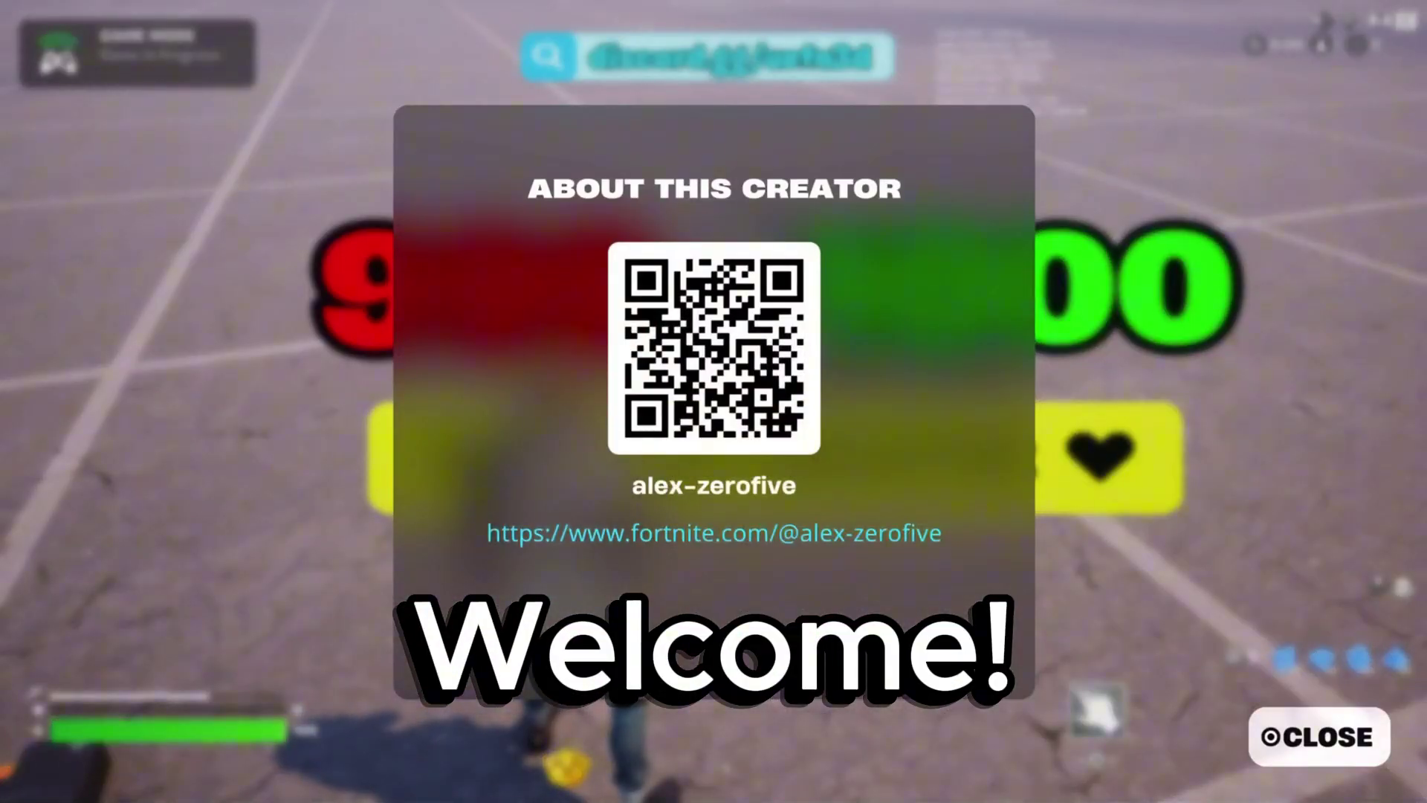
key("Escape")
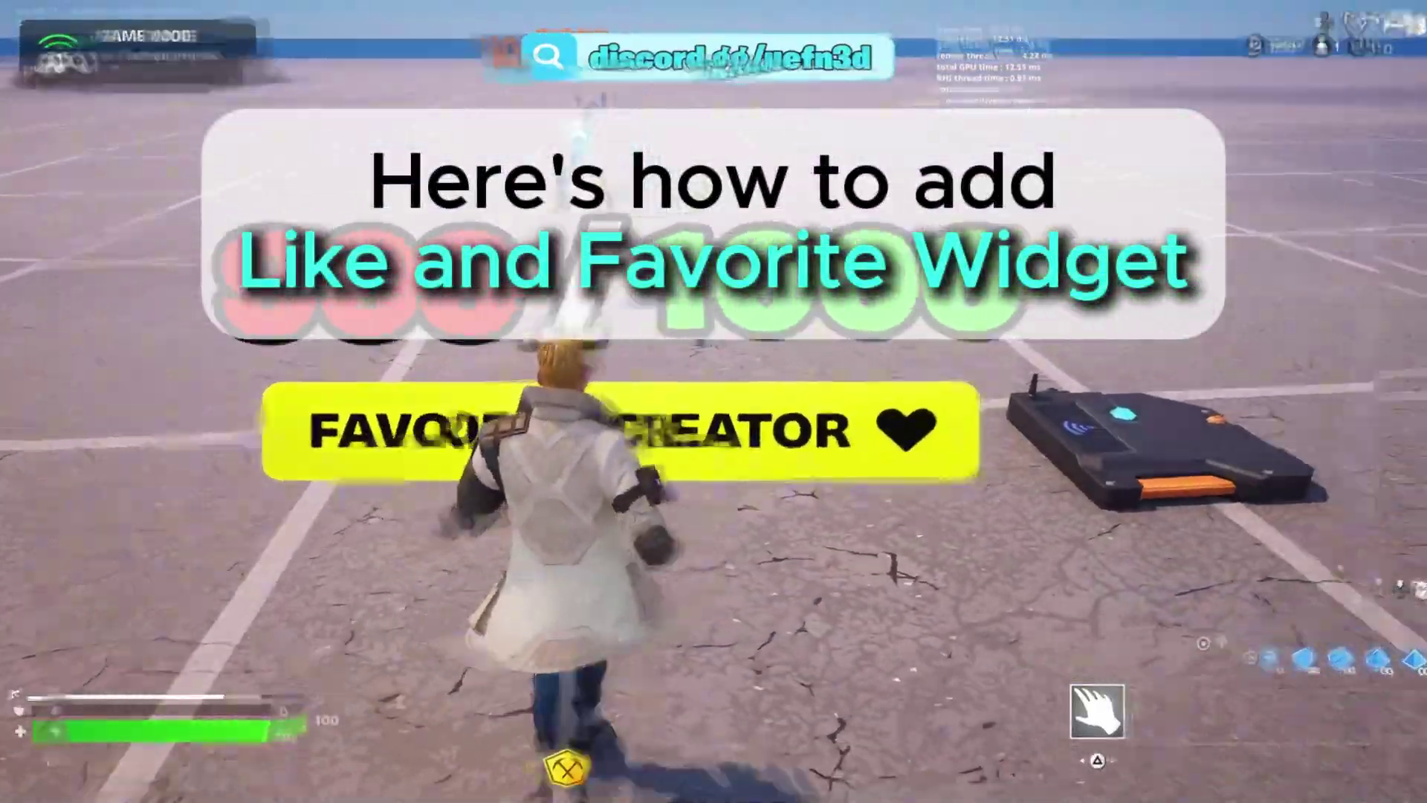
key("w")
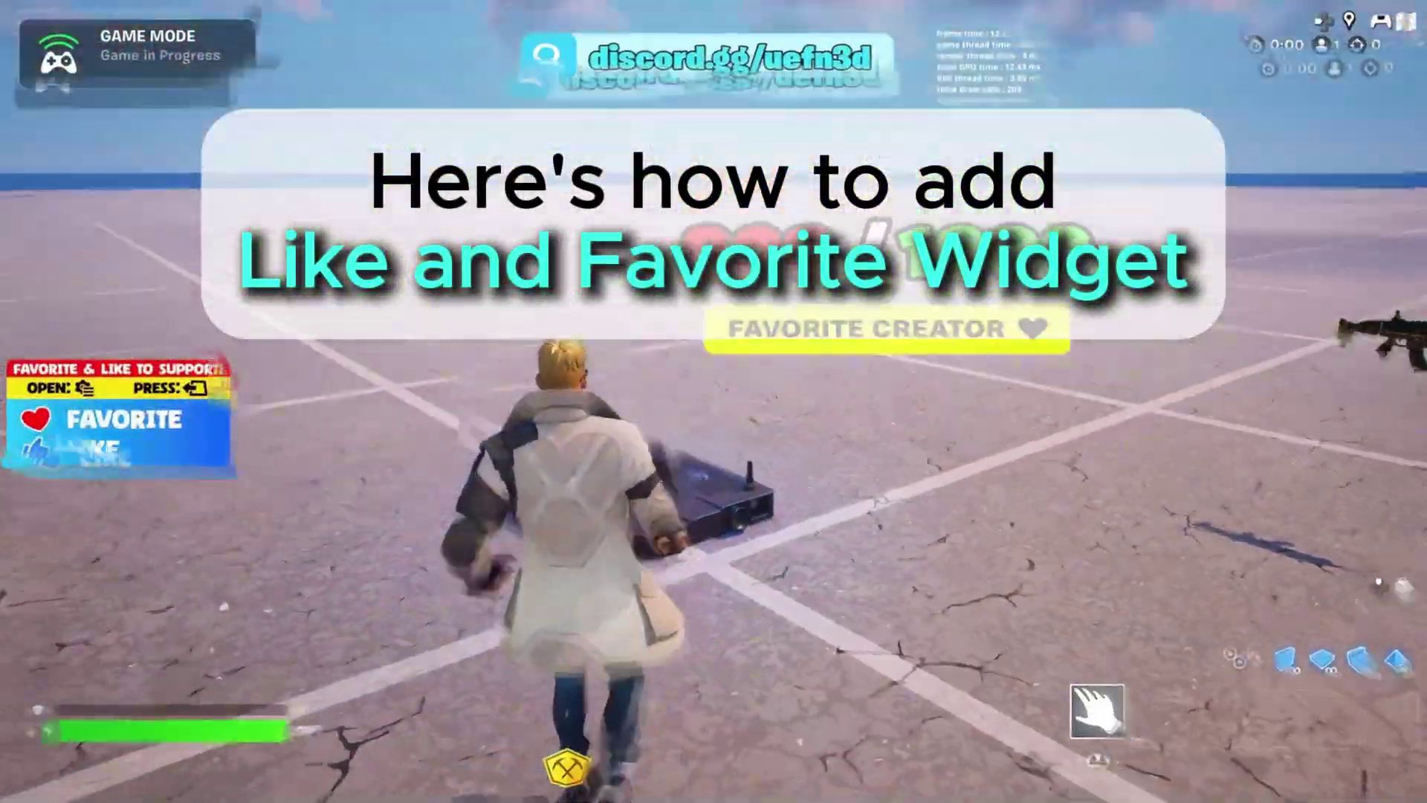
key("w")
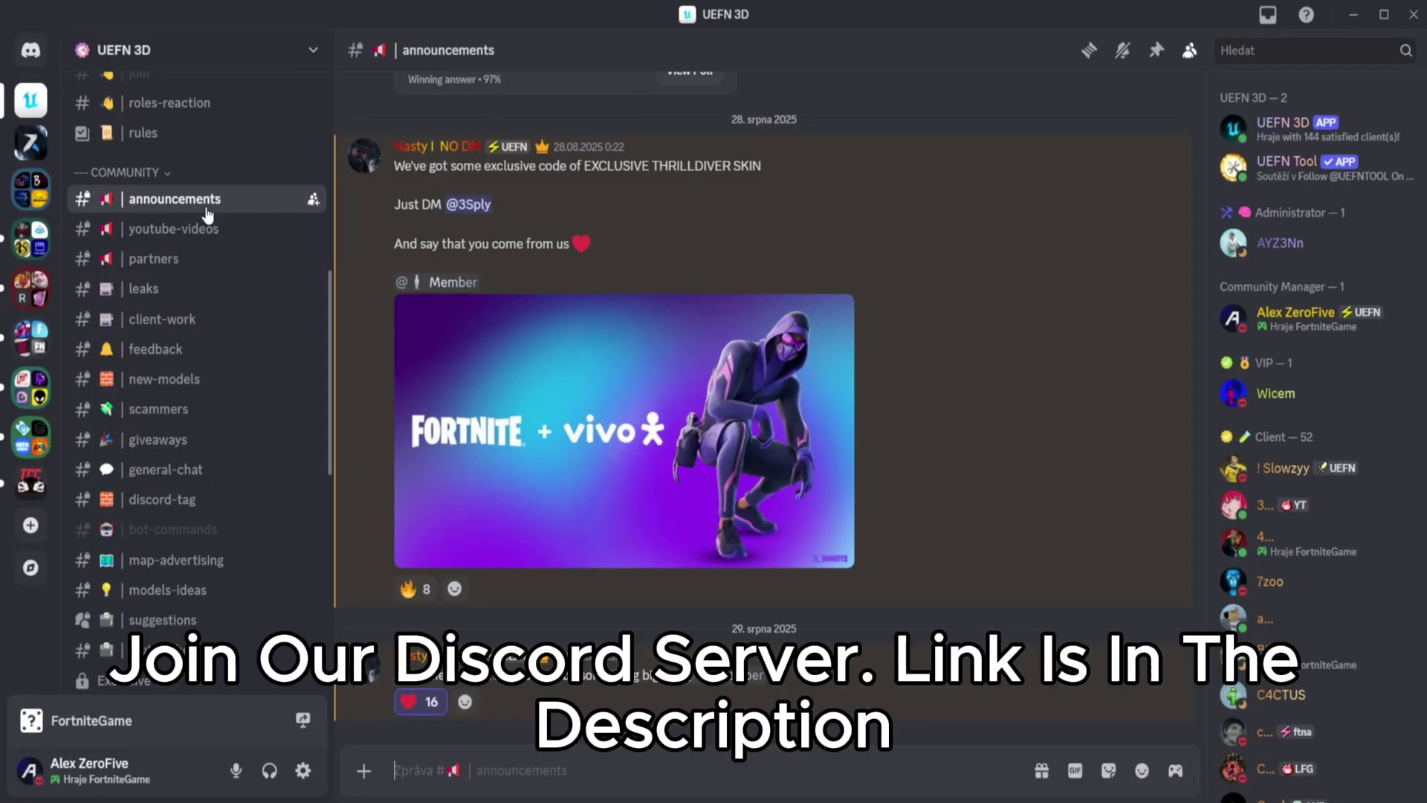
In the UEFN 3D Discord server, open the FAVORITE CREATOR post under free-graphics and enlarge its bright 999/1000 image
scroll(186, 312, "down", 10)
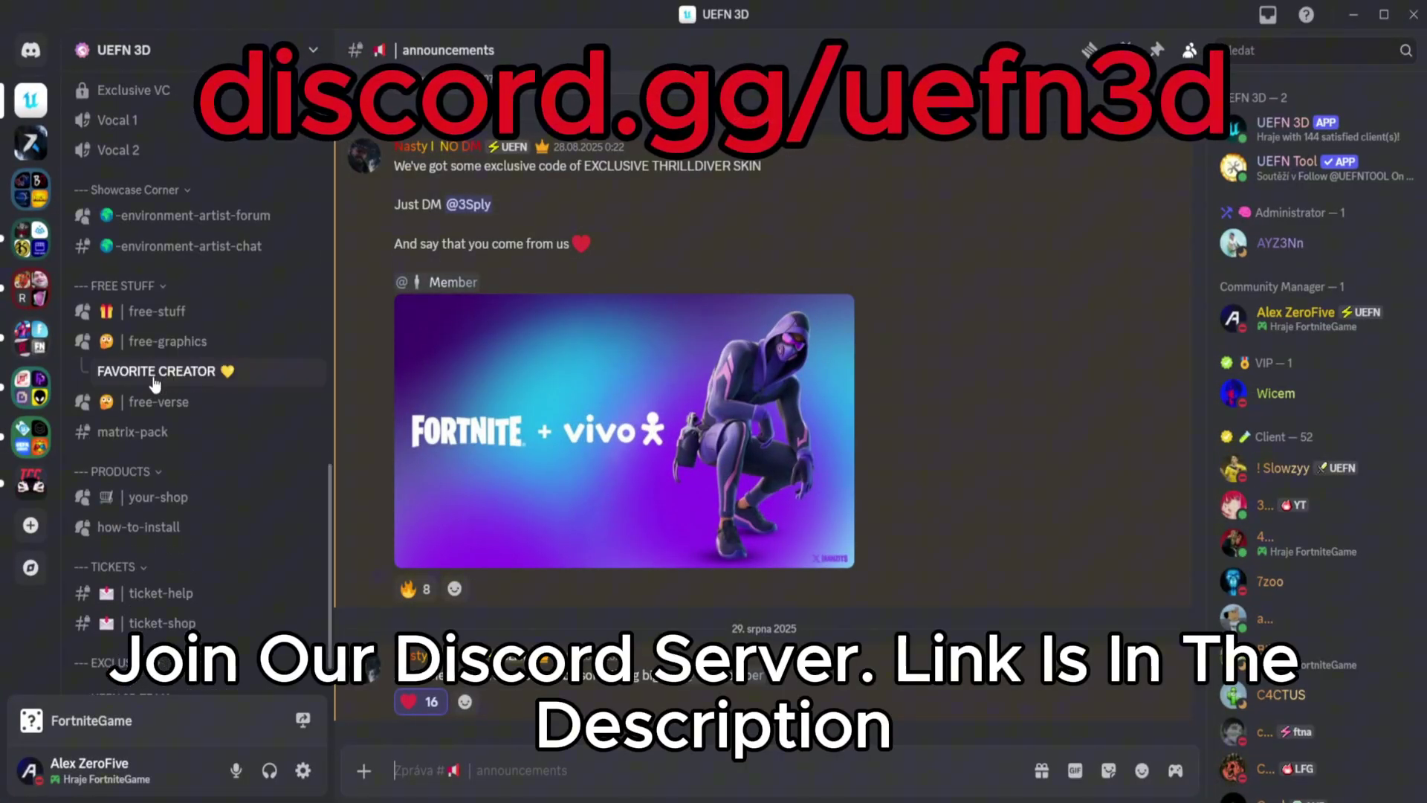
left_click(165, 341)
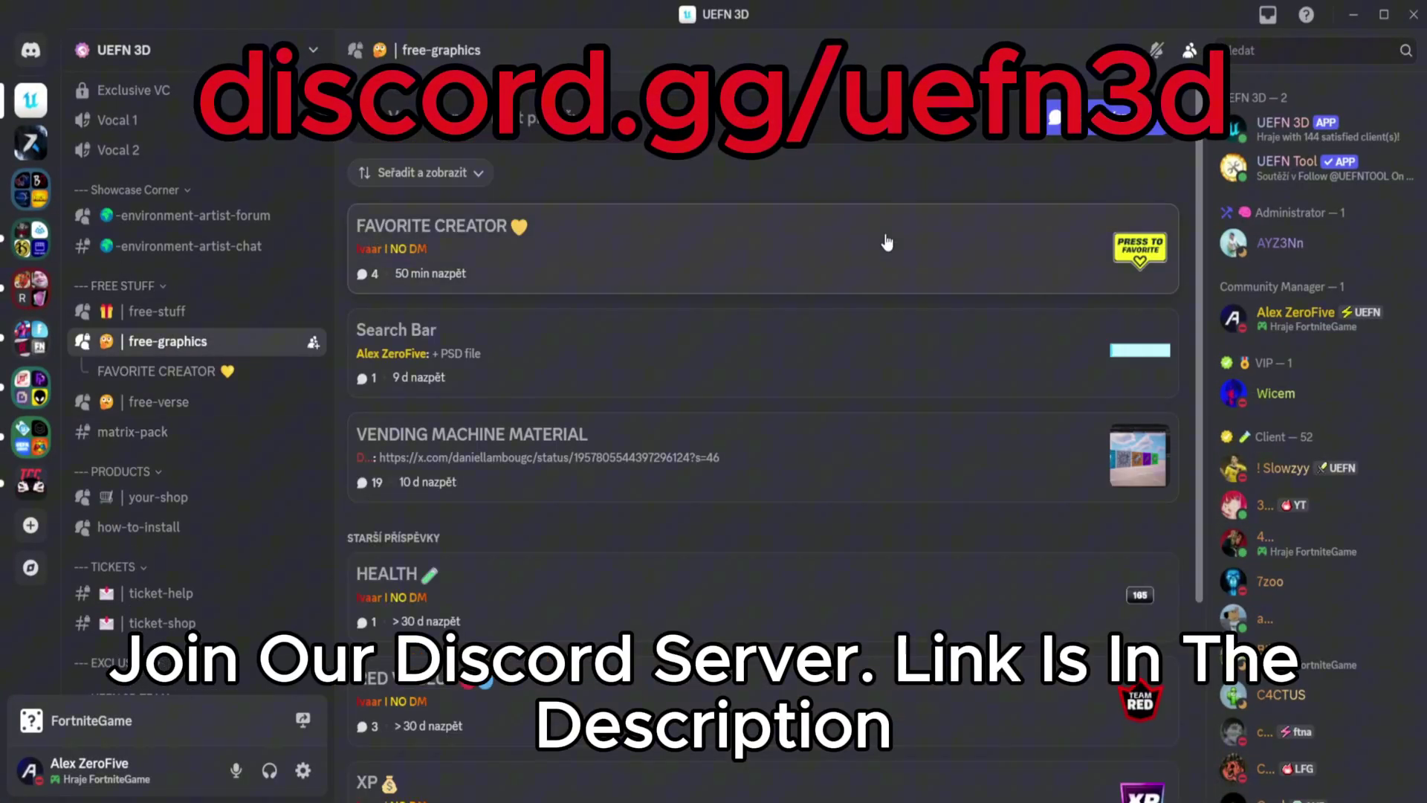
left_click(887, 243)
scroll(1230, 595, "up", 8)
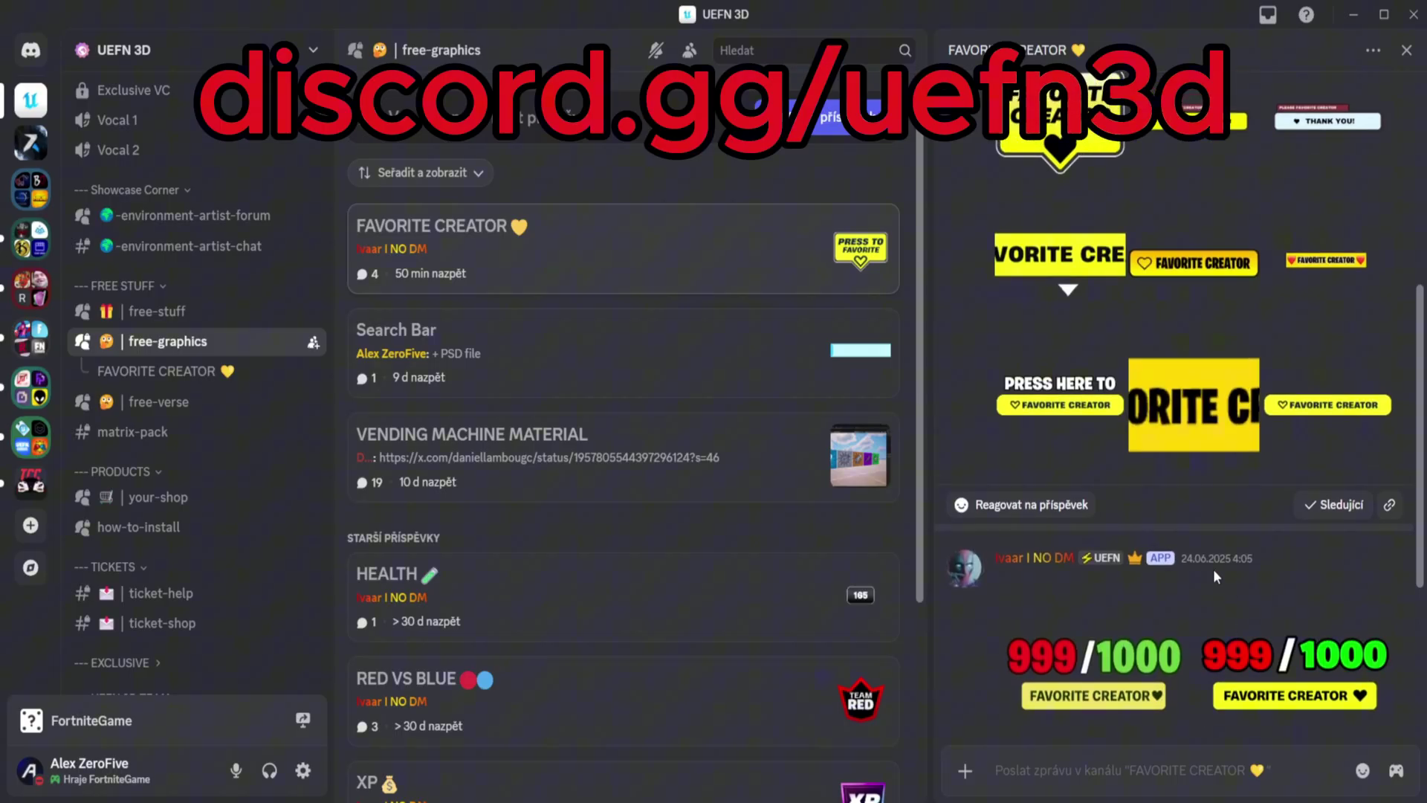
scroll(1237, 416, "down", 3)
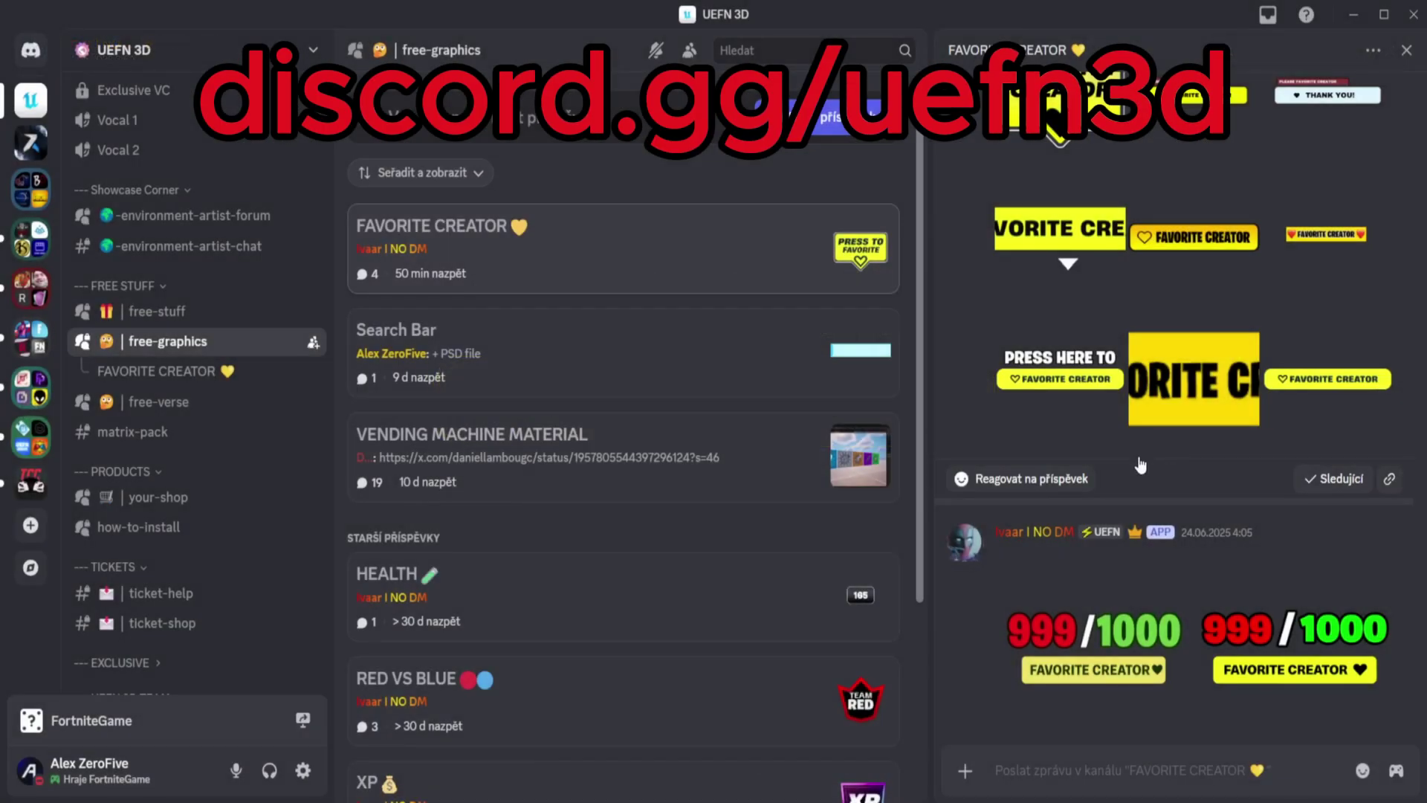
scroll(1140, 464, "down", 4)
left_click(1297, 402)
Save the enlarged image as a PNG named FAVLIKE in the UEFN - assets folder
right_click(689, 480)
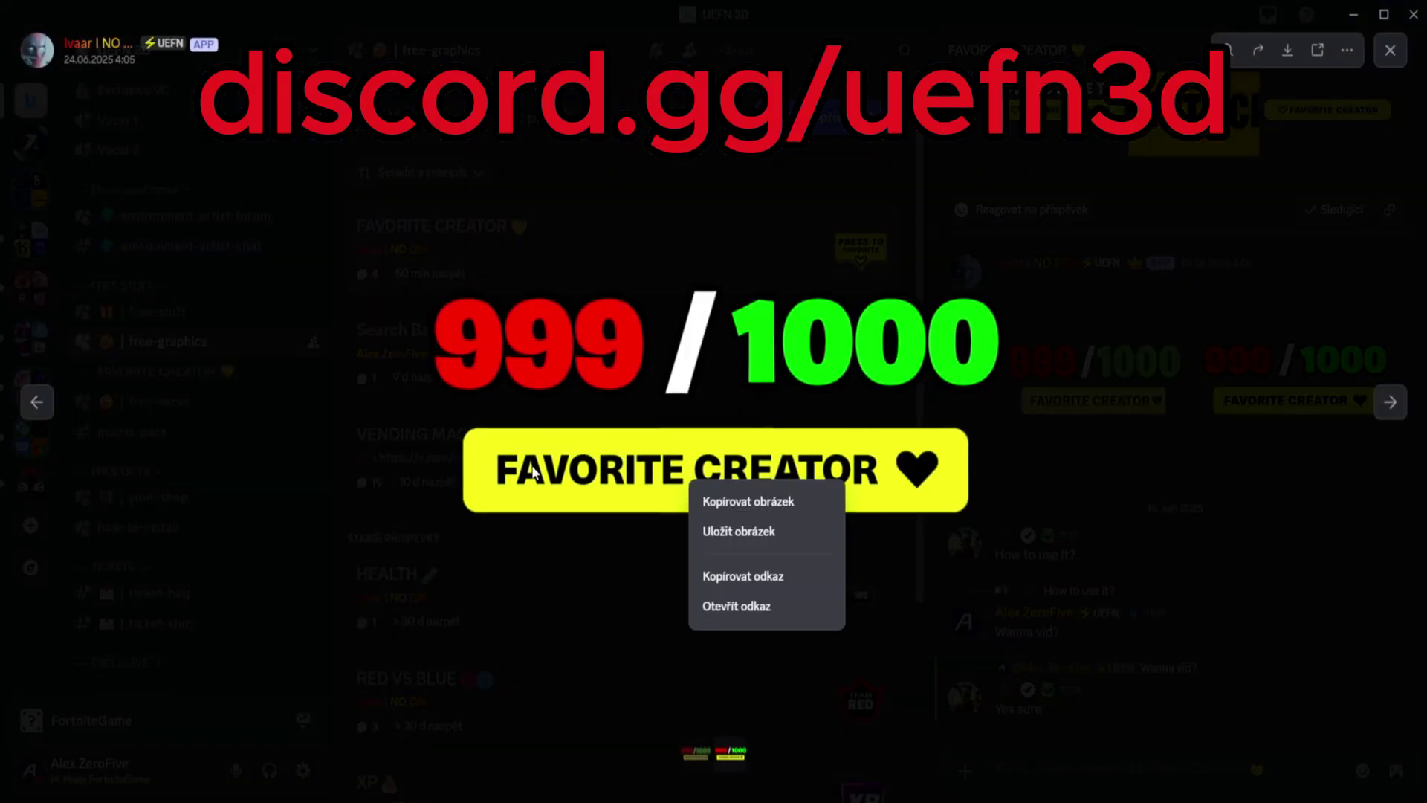
left_click(761, 545)
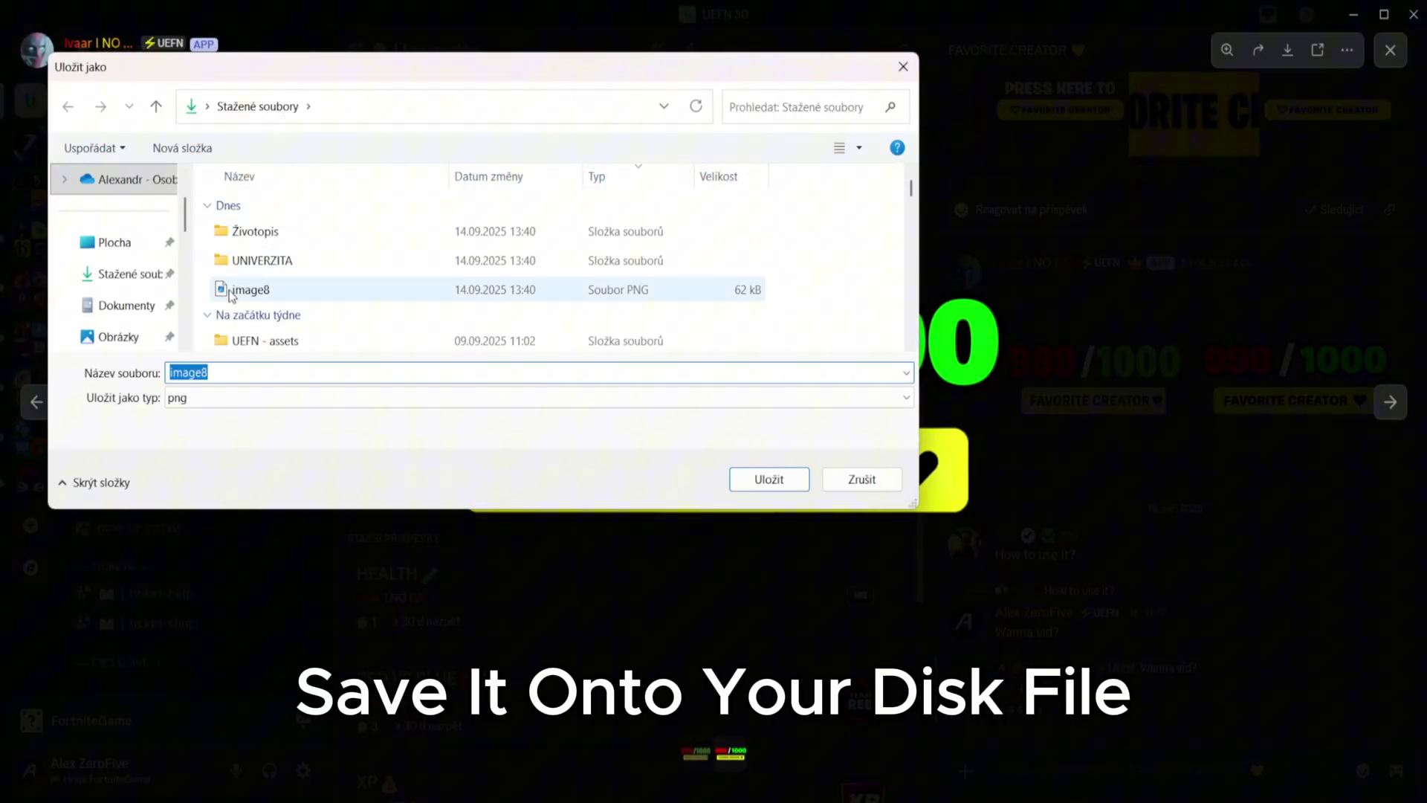
key("BackSpace")
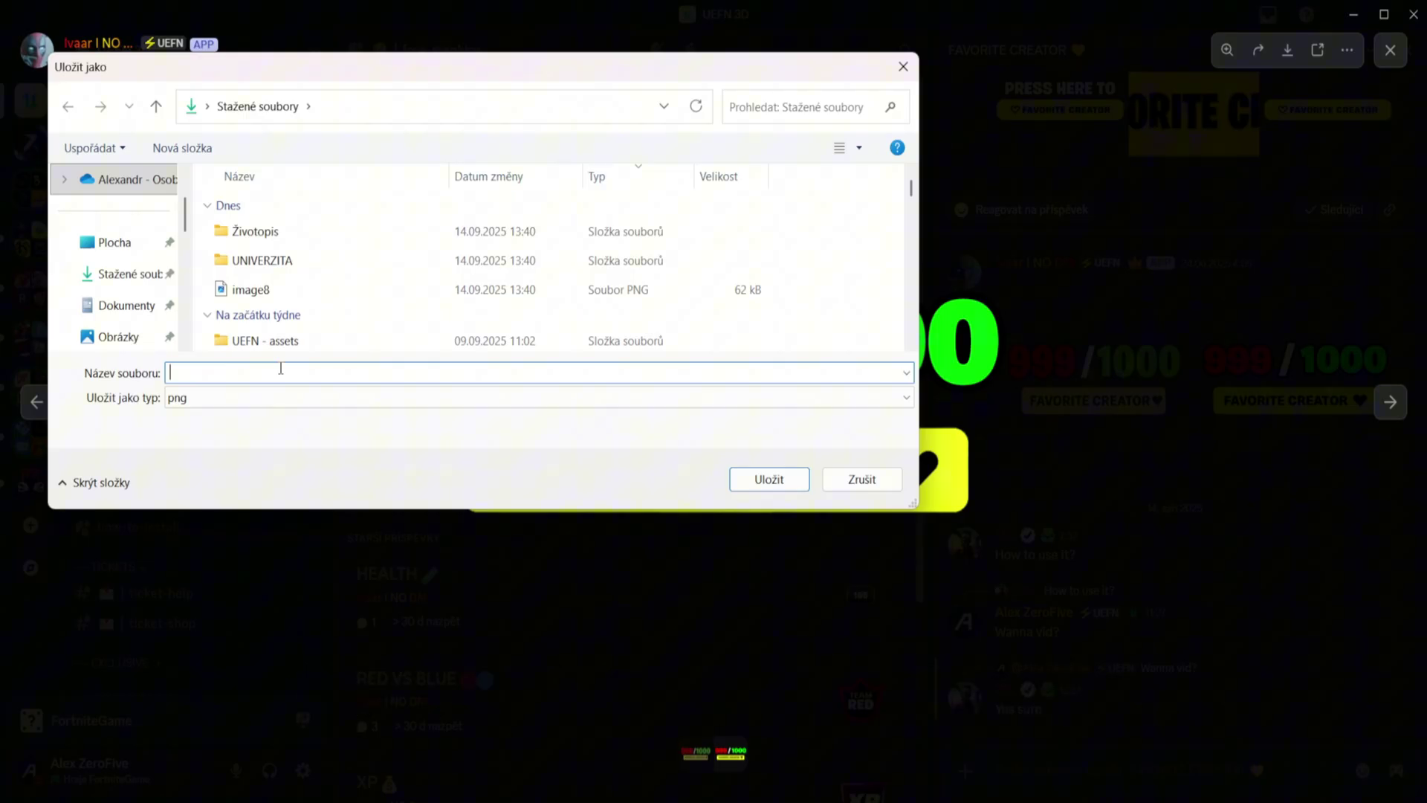
type("FAVLIKE")
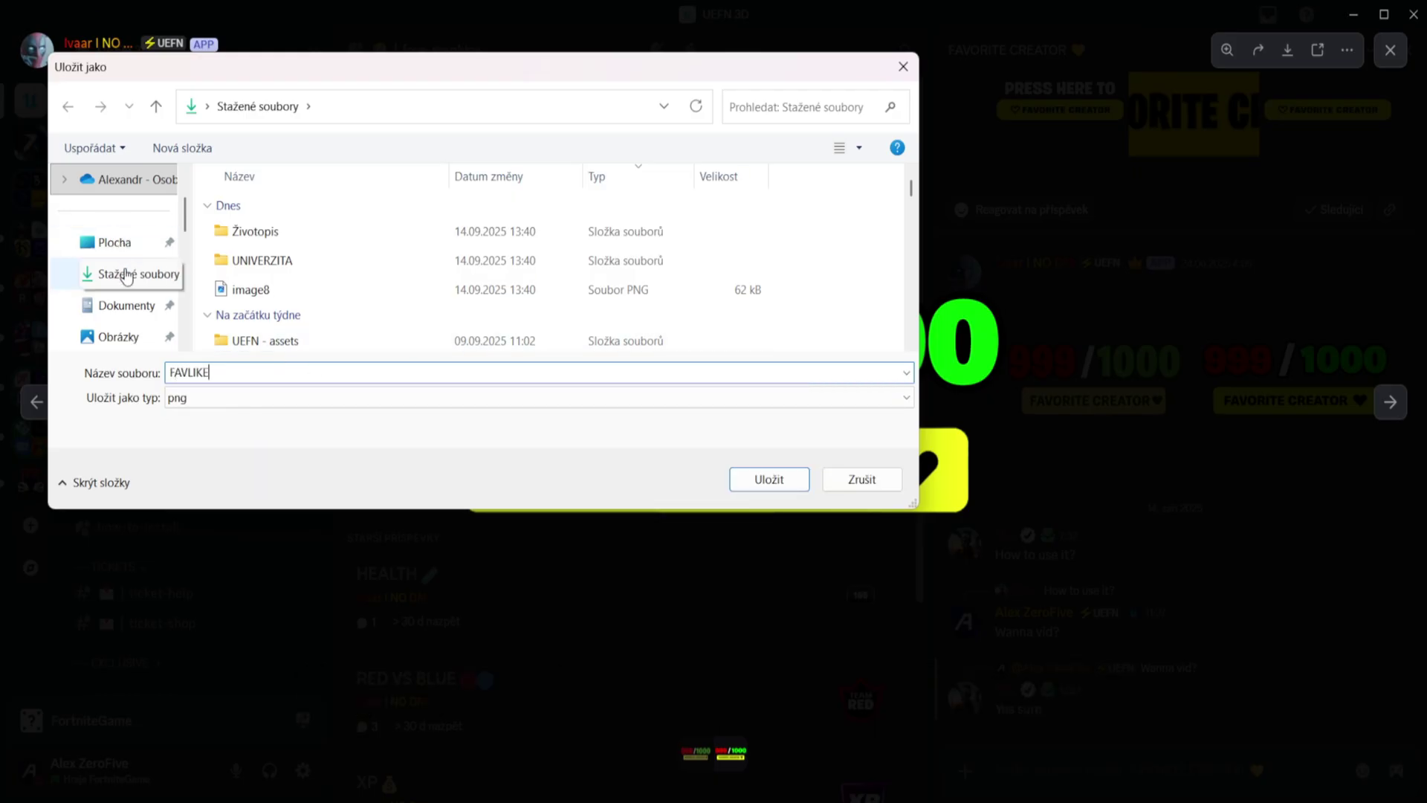
double_click(245, 341)
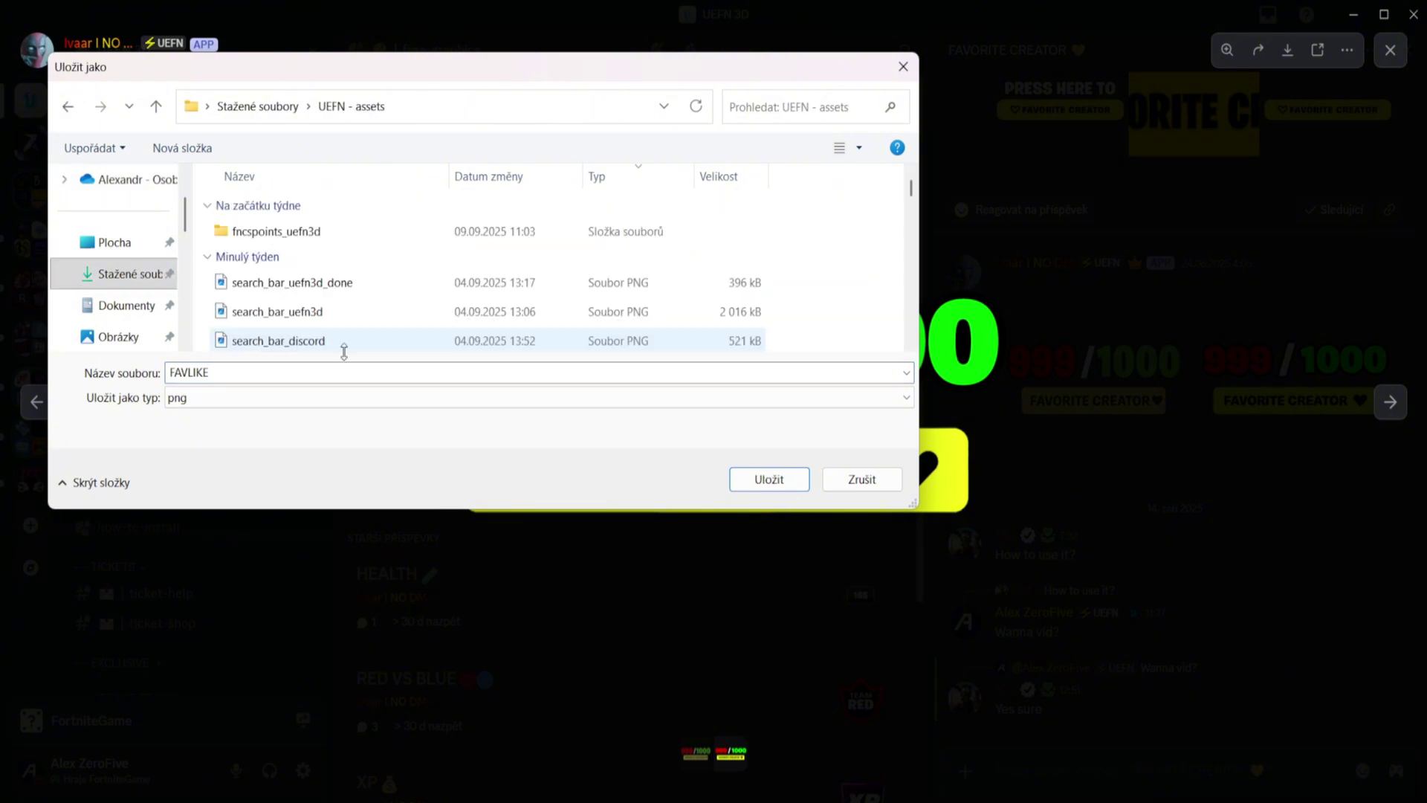
left_click(761, 480)
left_click(169, 387)
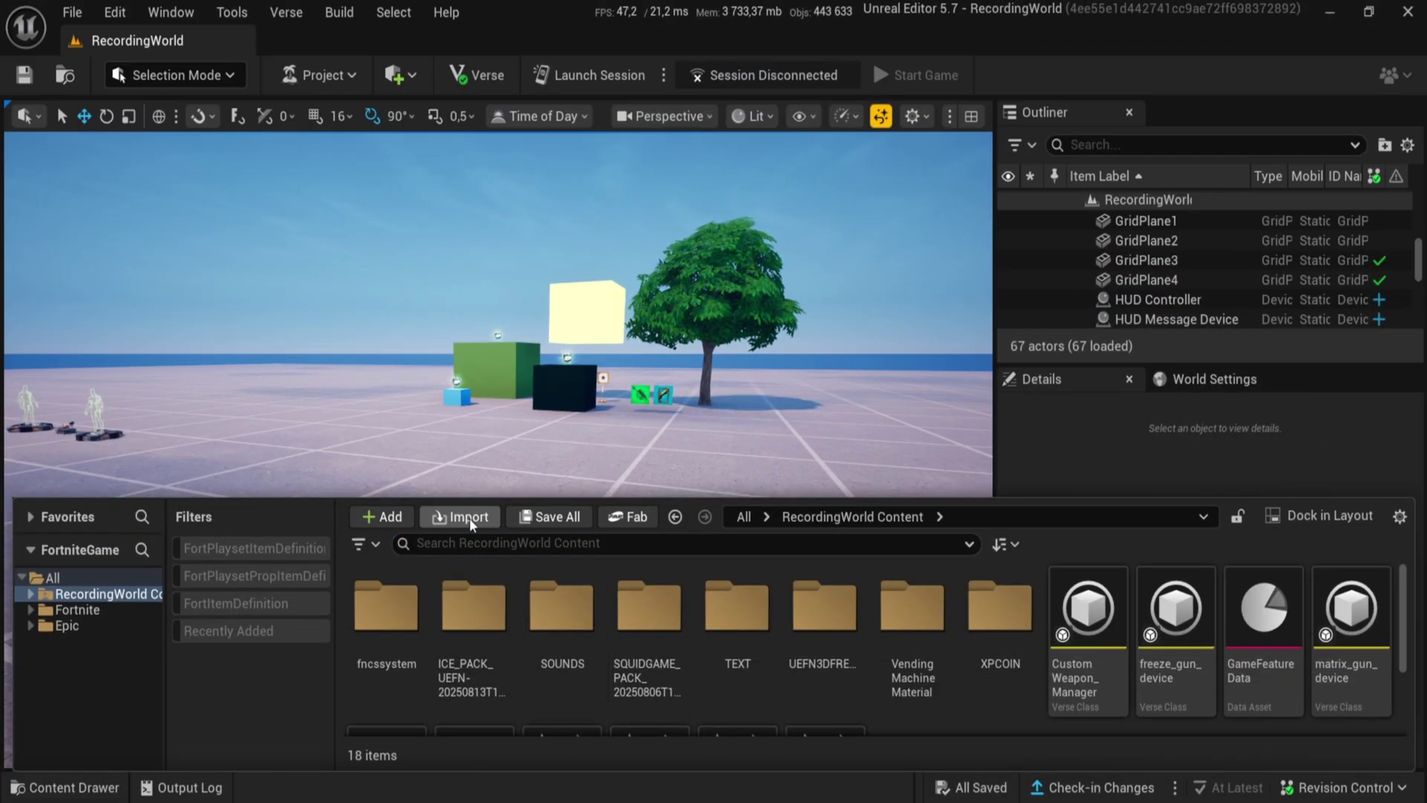
In Unreal Editor, import the FAVLIKE image into RecordingWorld Content and select the imported texture
left_click(470, 517)
left_click(251, 178)
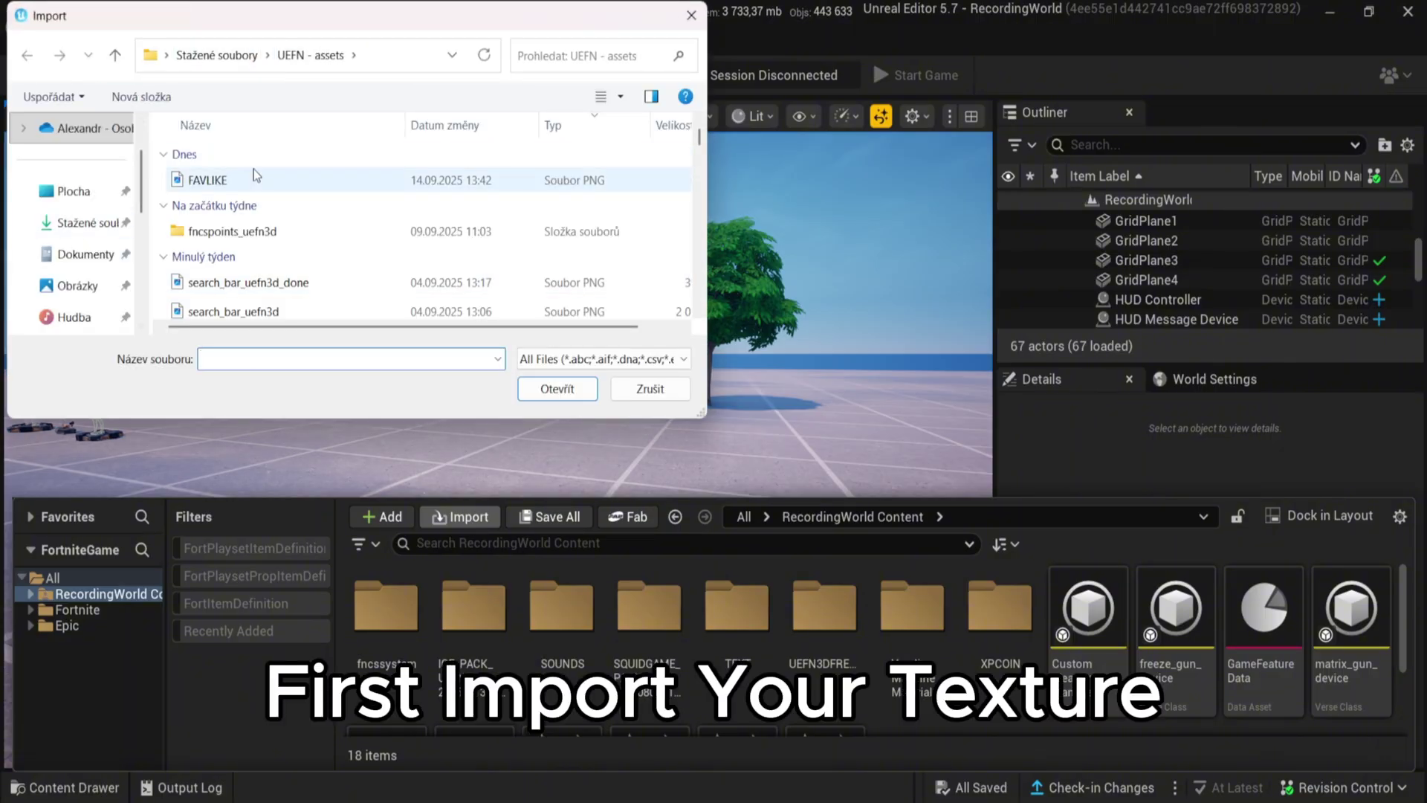
left_click(569, 395)
scroll(666, 647, "down", 1)
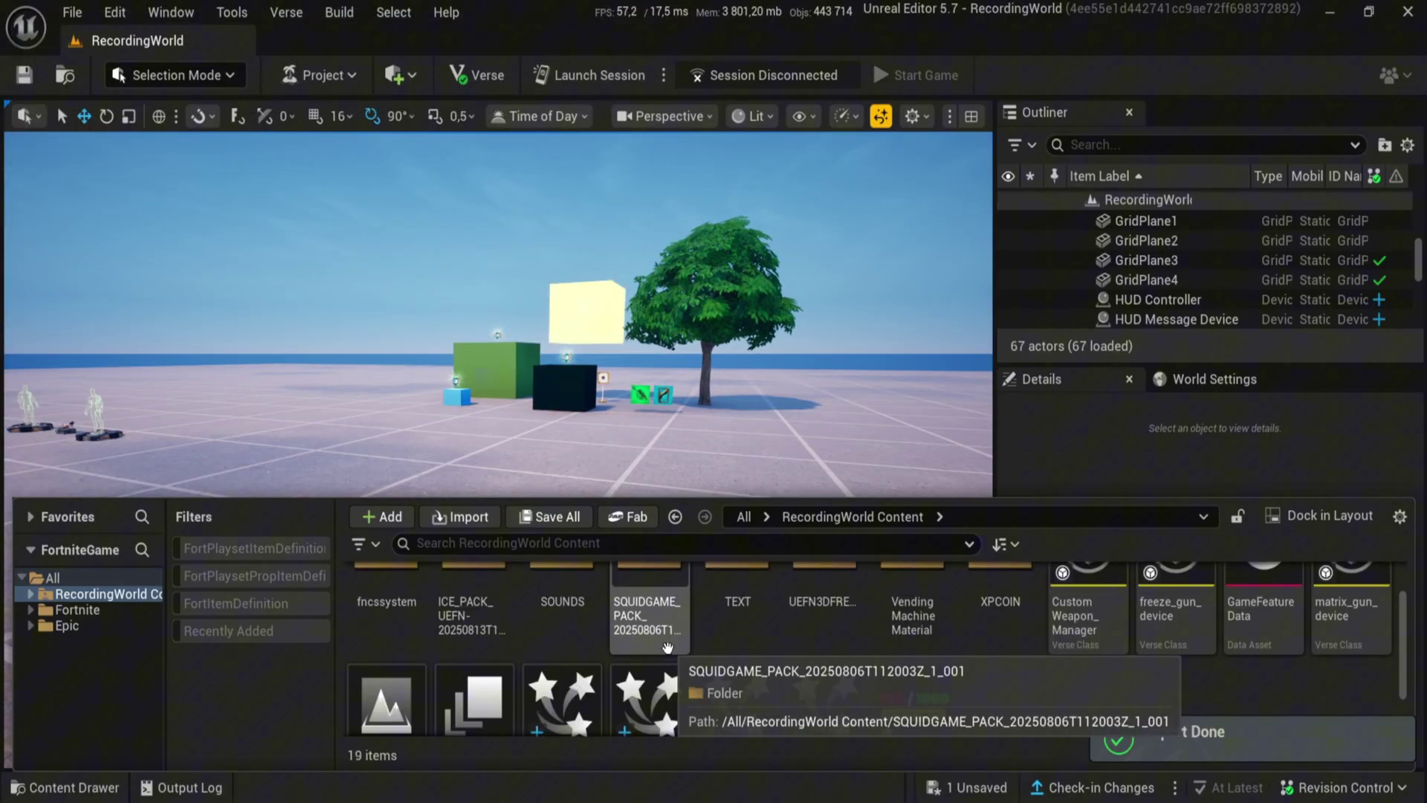
scroll(667, 647, "down", 2)
left_click(913, 654)
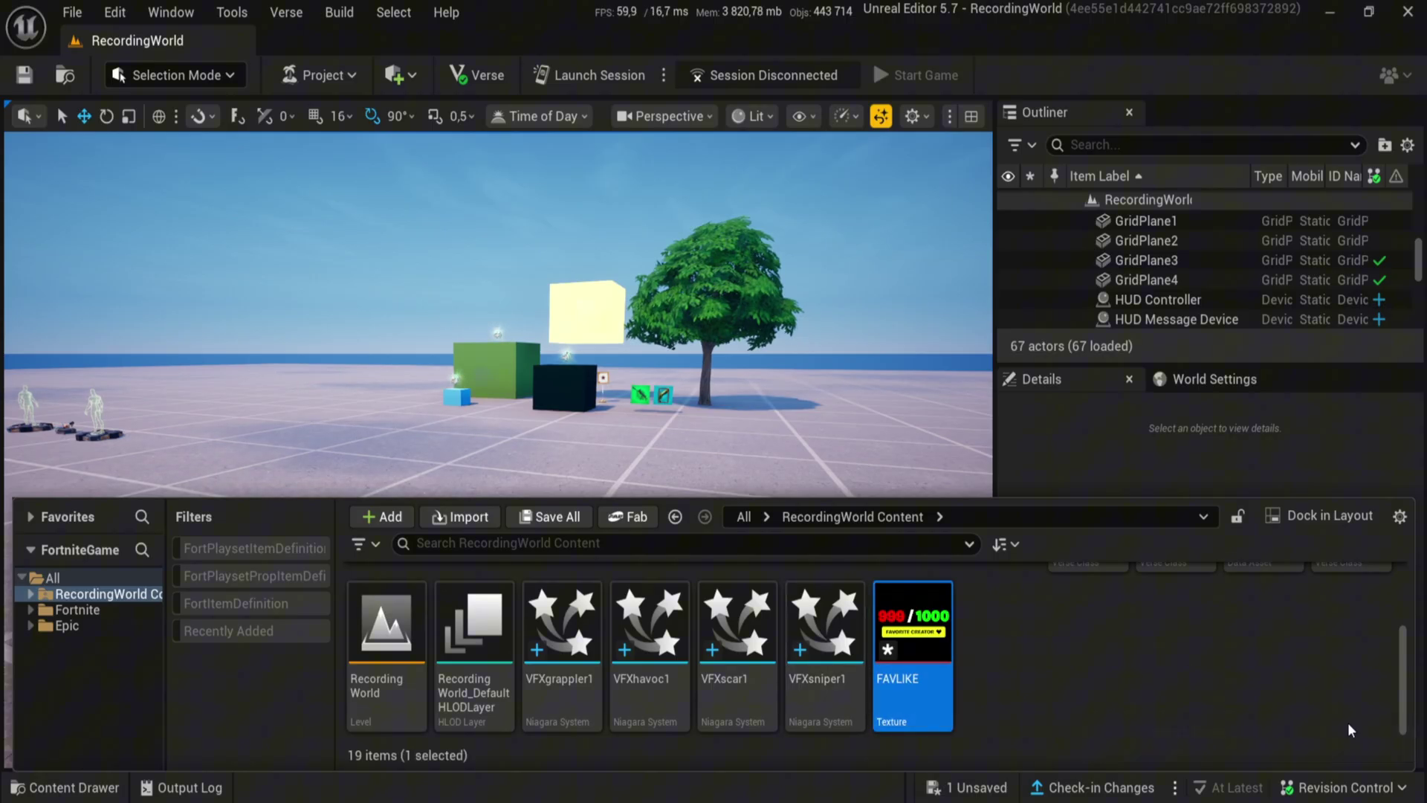
Search the Fortnite content for "creator" and place a Creator Profile device in the level
mouse_move(625, 397)
right_mouse_down()
mouse_move(745, 511)
mouse_move(579, 433)
mouse_move(624, 395)
right_mouse_up()
key("ctrl+space")
left_click(75, 613)
type("cra")
type("ato")
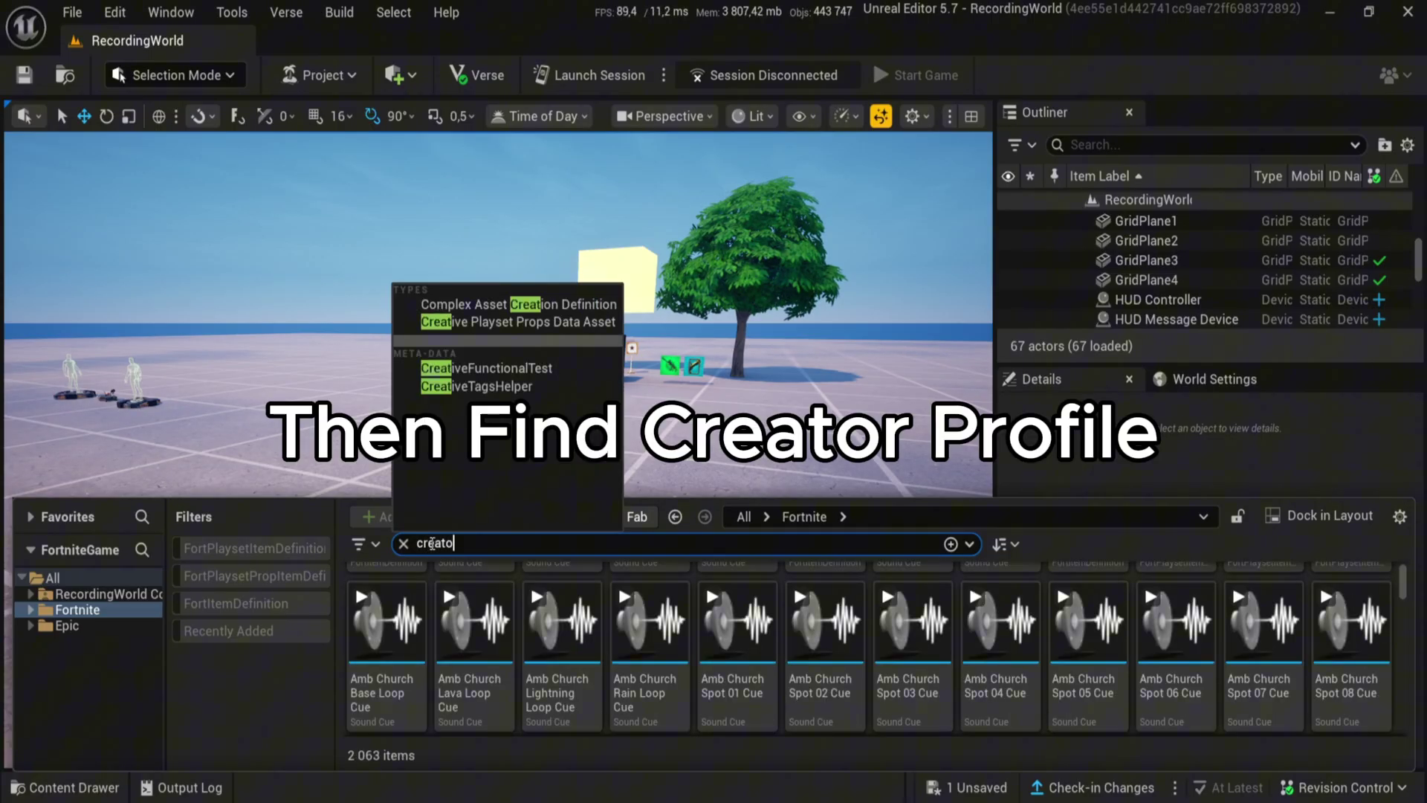
type("r")
left_click_drag(382, 605, 540, 540)
key("f")
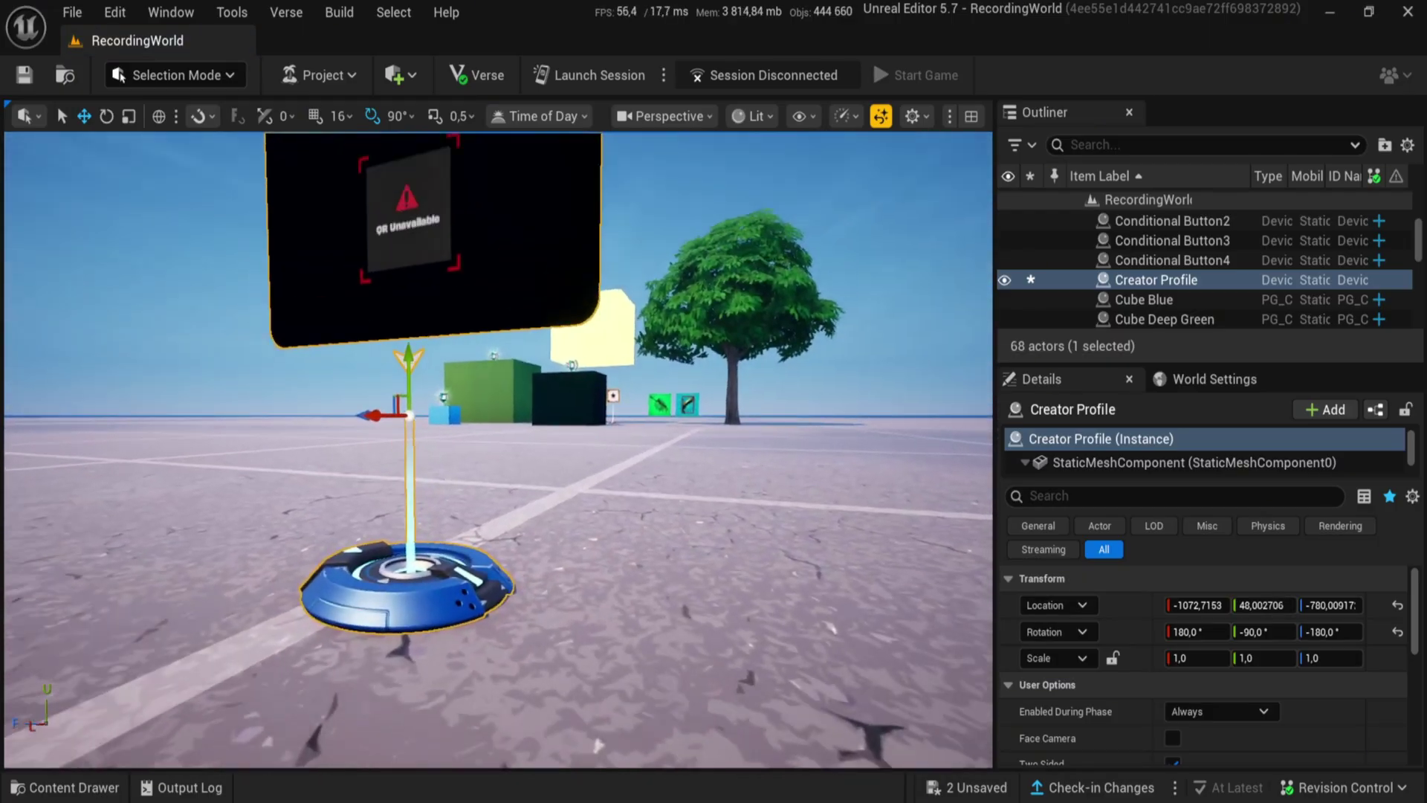
Turn off Visible on the Creator Profile's WidgetComp component and set its collision preset to NoCollision
scroll(498, 450, "down", 3)
scroll(1182, 683, "down", 2)
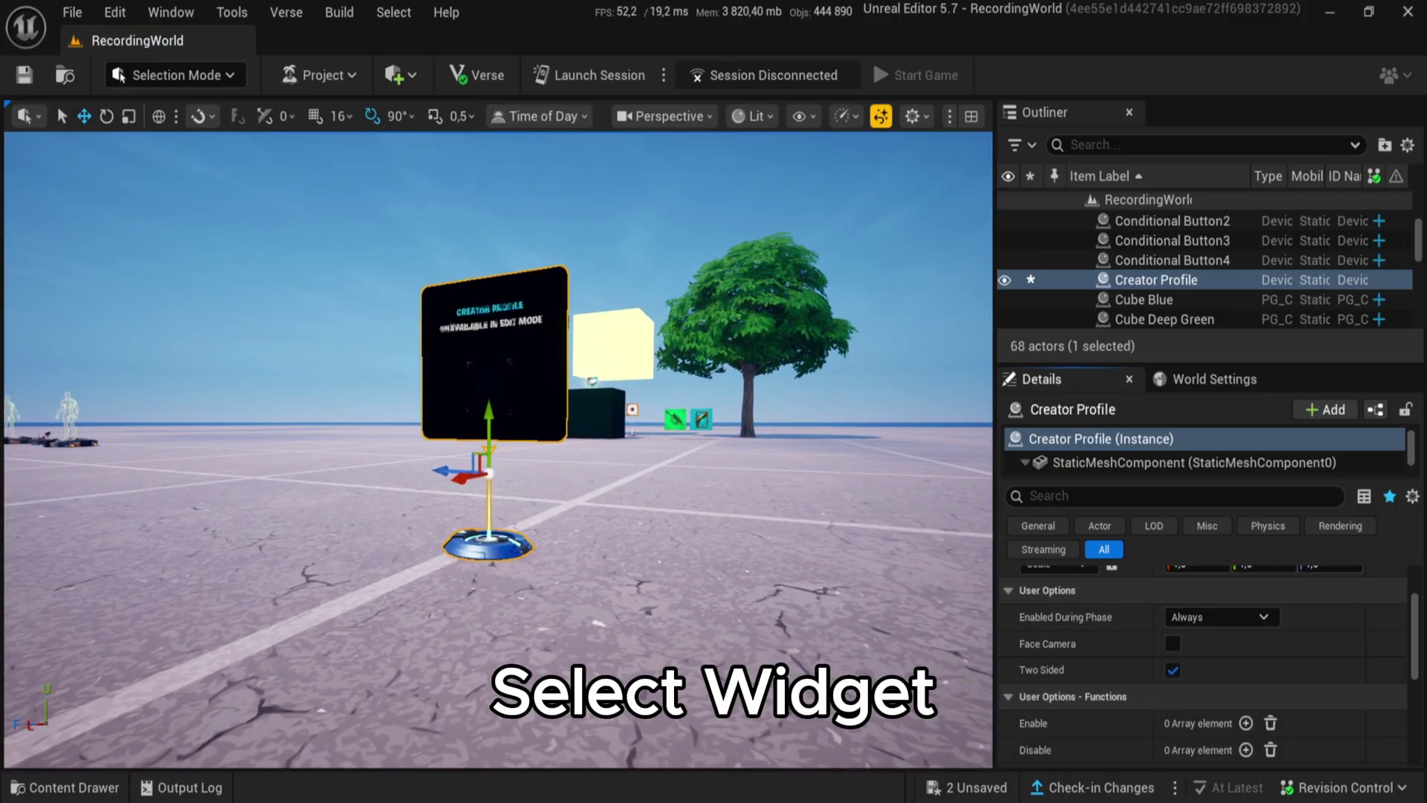
scroll(1096, 683, "down", 3)
scroll(1091, 675, "down", 3)
scroll(1084, 454, "down", 2)
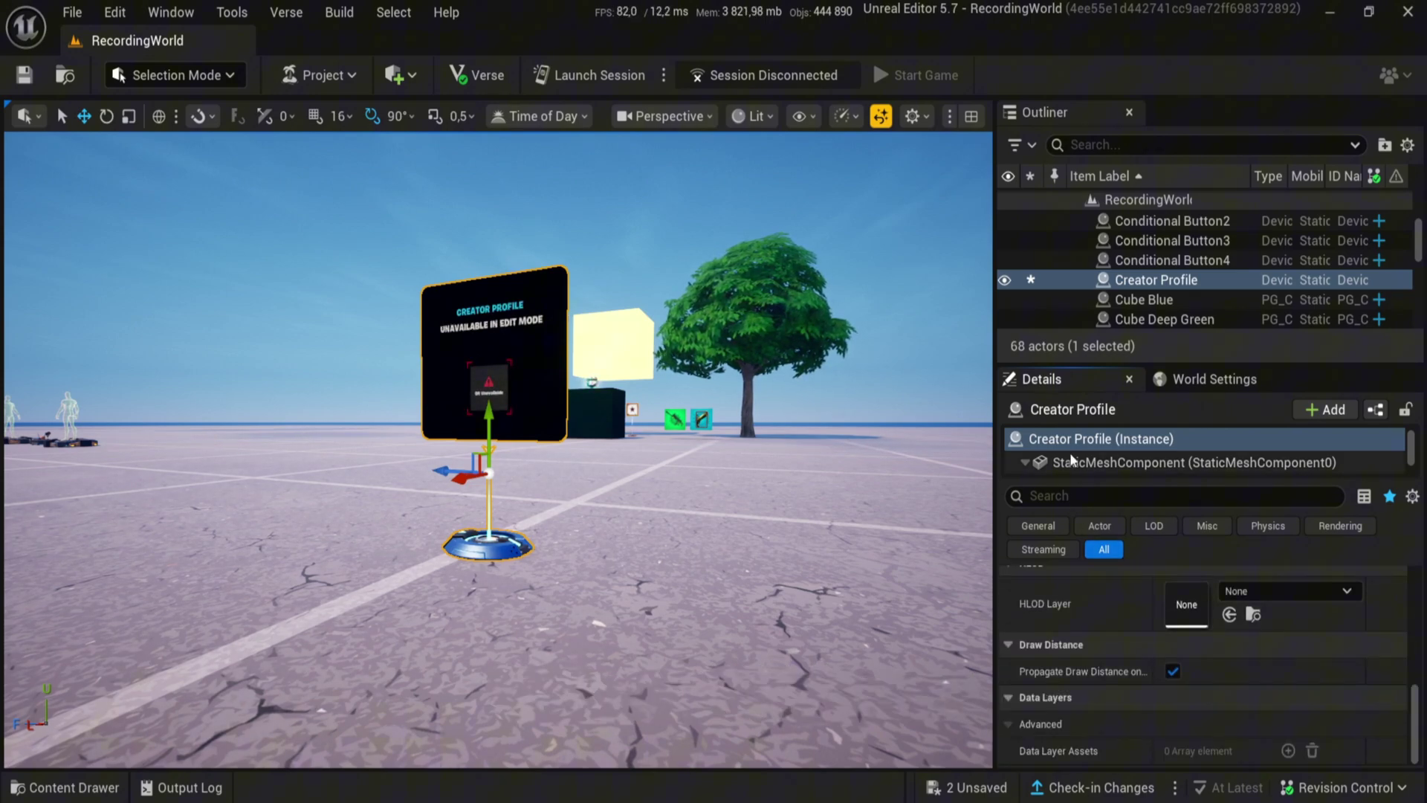
left_click(1135, 443)
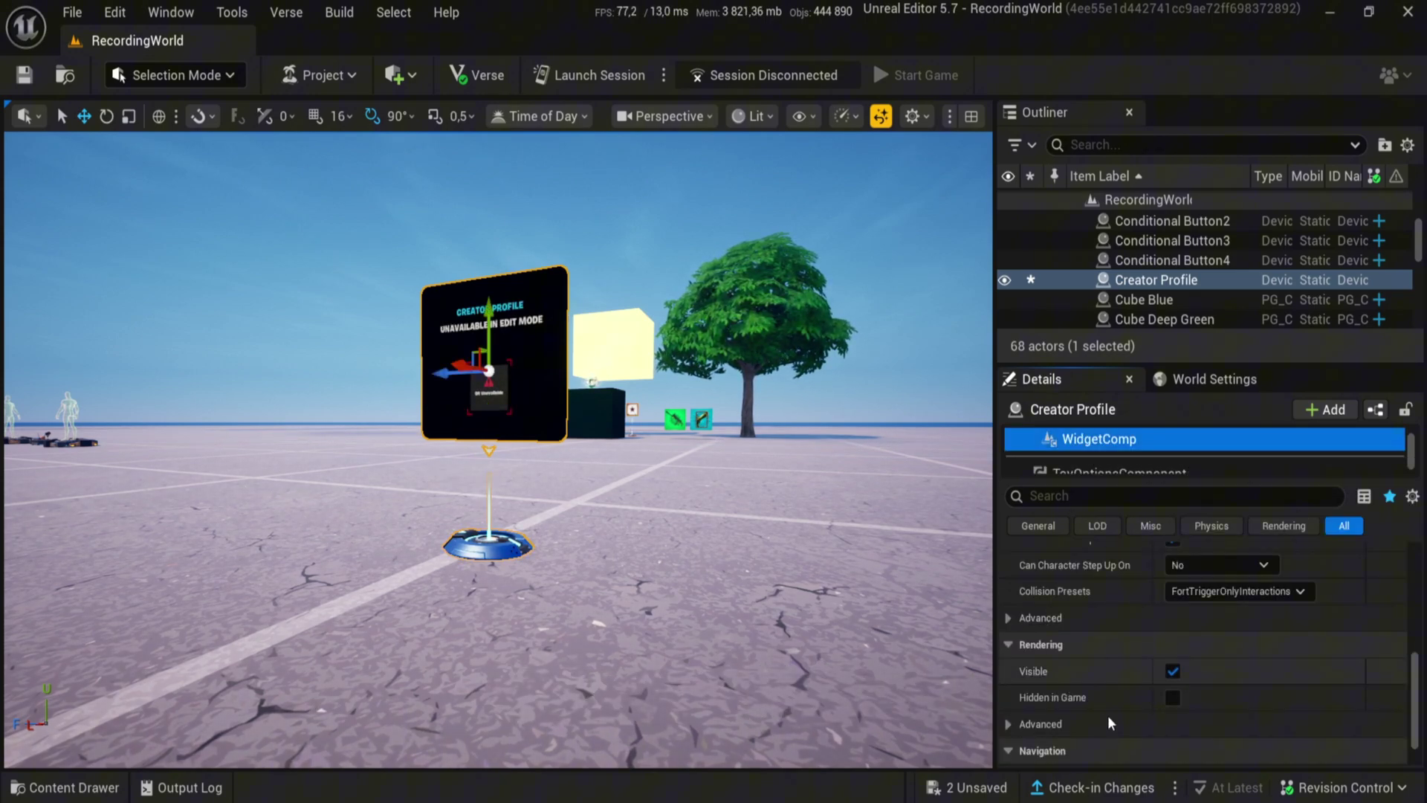
scroll(1113, 720, "up", 3)
scroll(1113, 669, "down", 4)
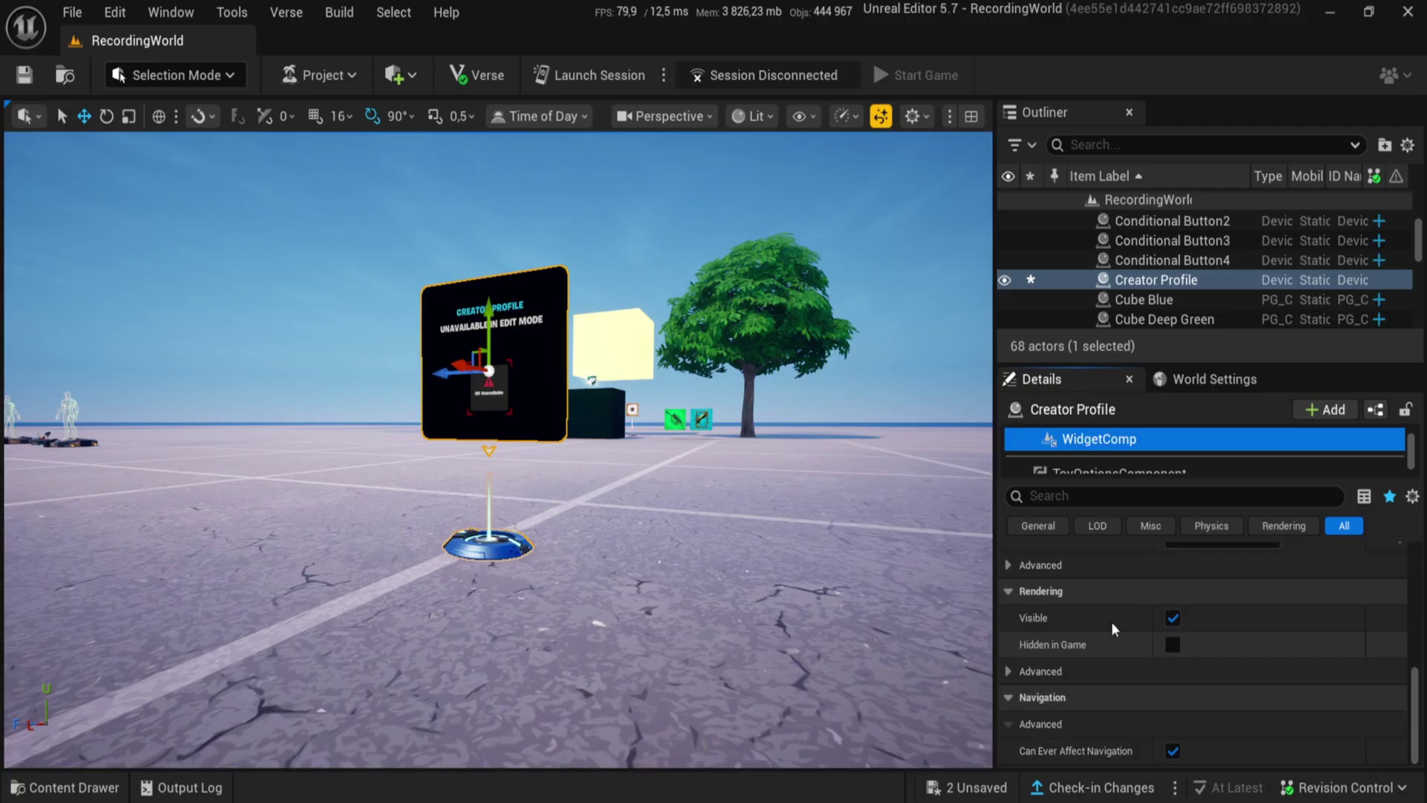
left_click(1173, 618)
scroll(1179, 617, "up", 2)
scroll(1172, 690, "down", 2)
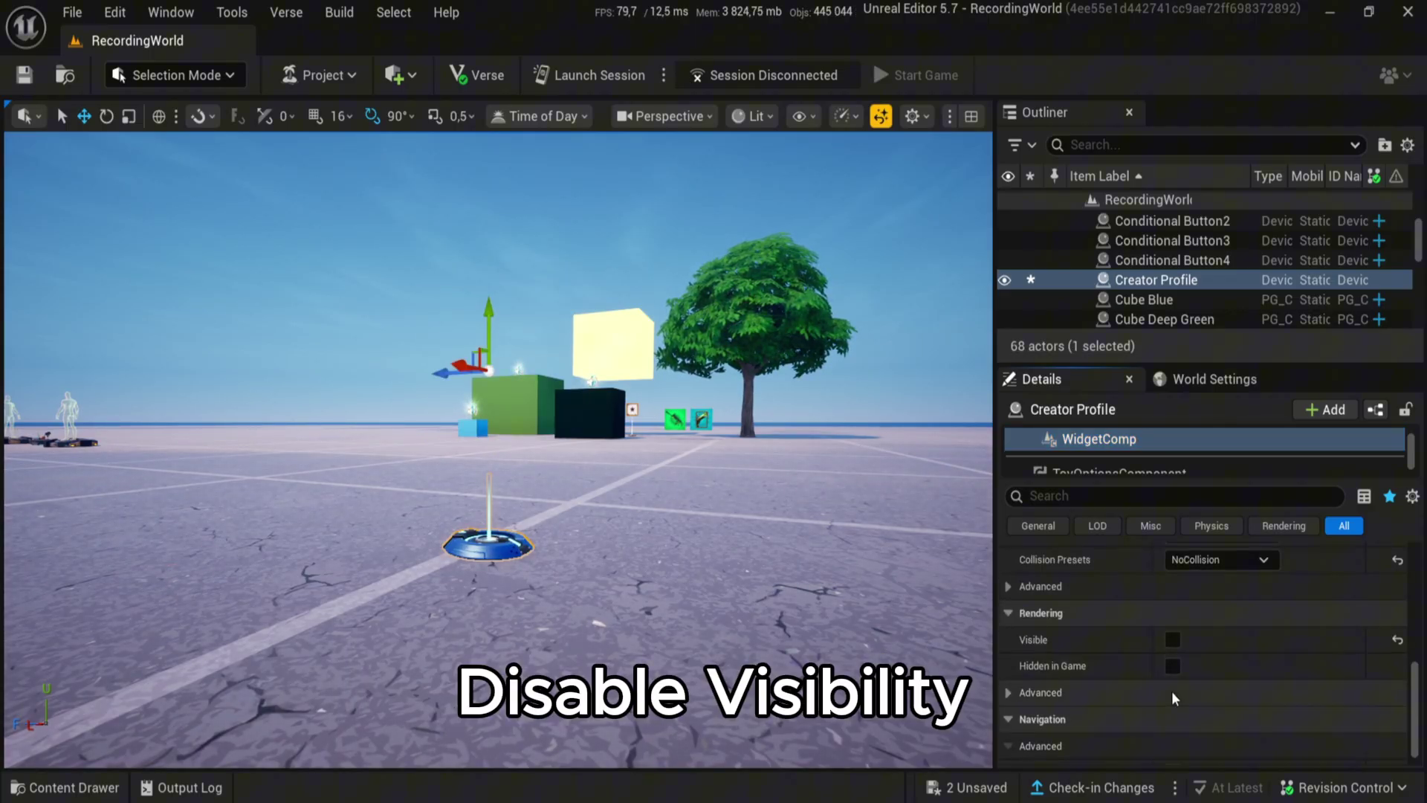
Add a basic plane shape to the level near the Creator Profile device
right_click_drag(903, 667, 923, 692)
left_click(402, 75)
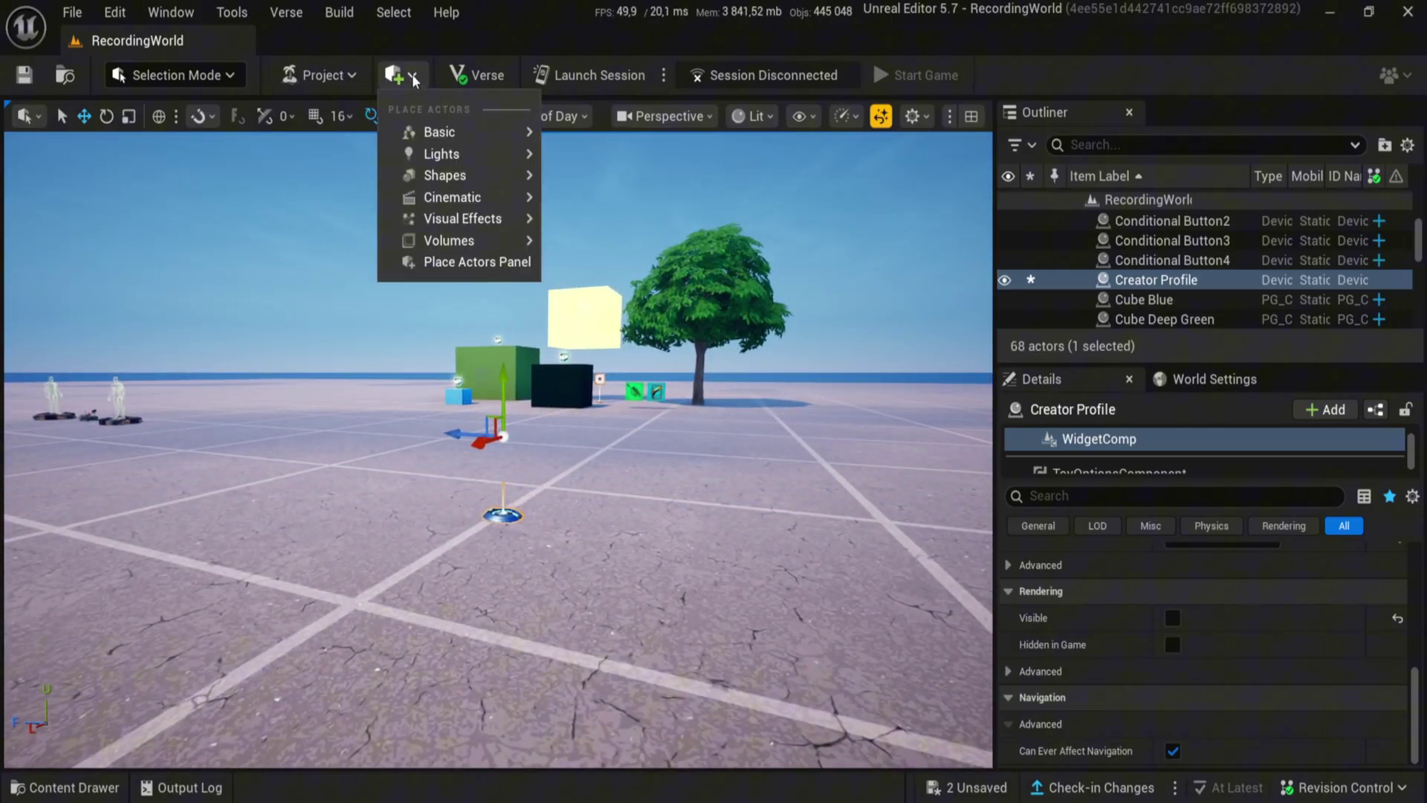
mouse_move(443, 173)
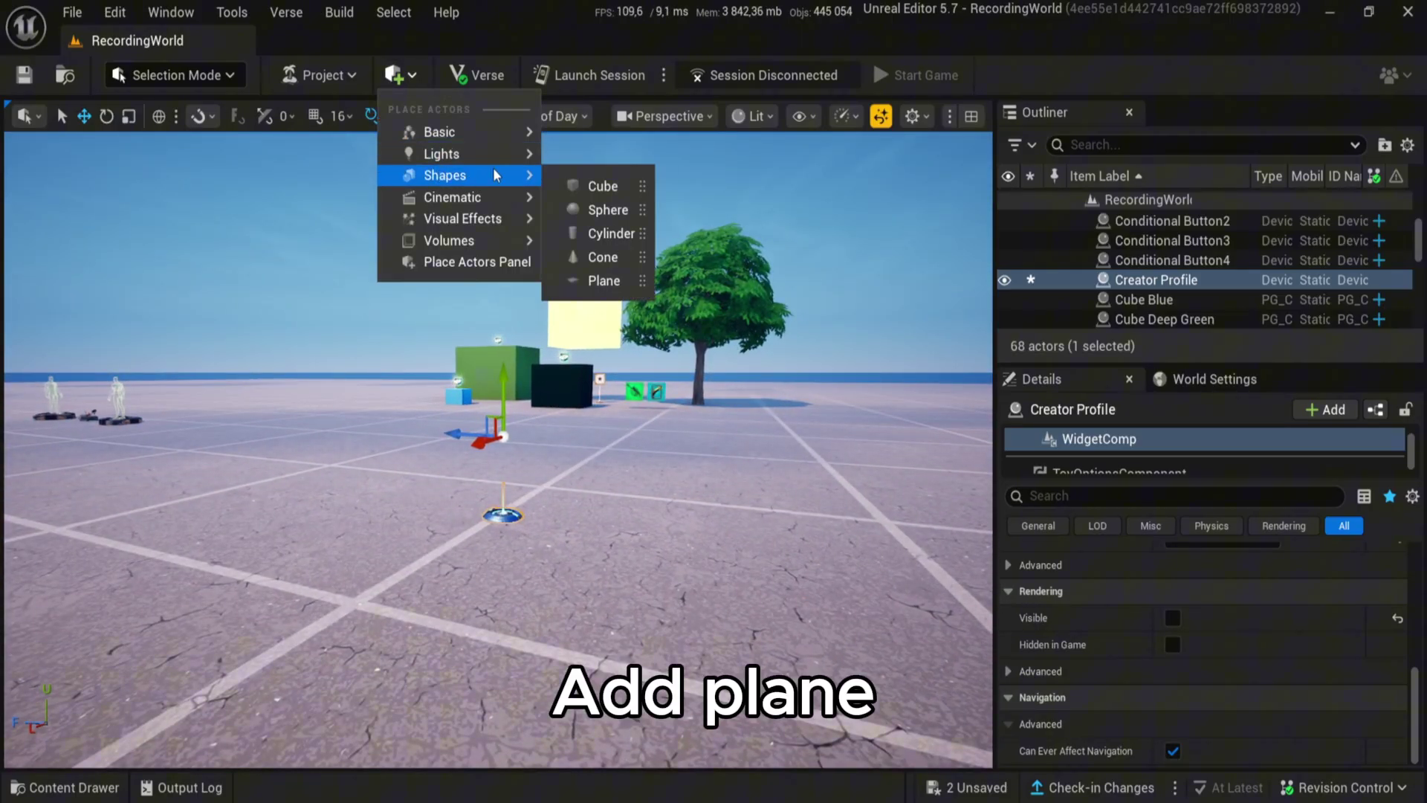
left_click(607, 280)
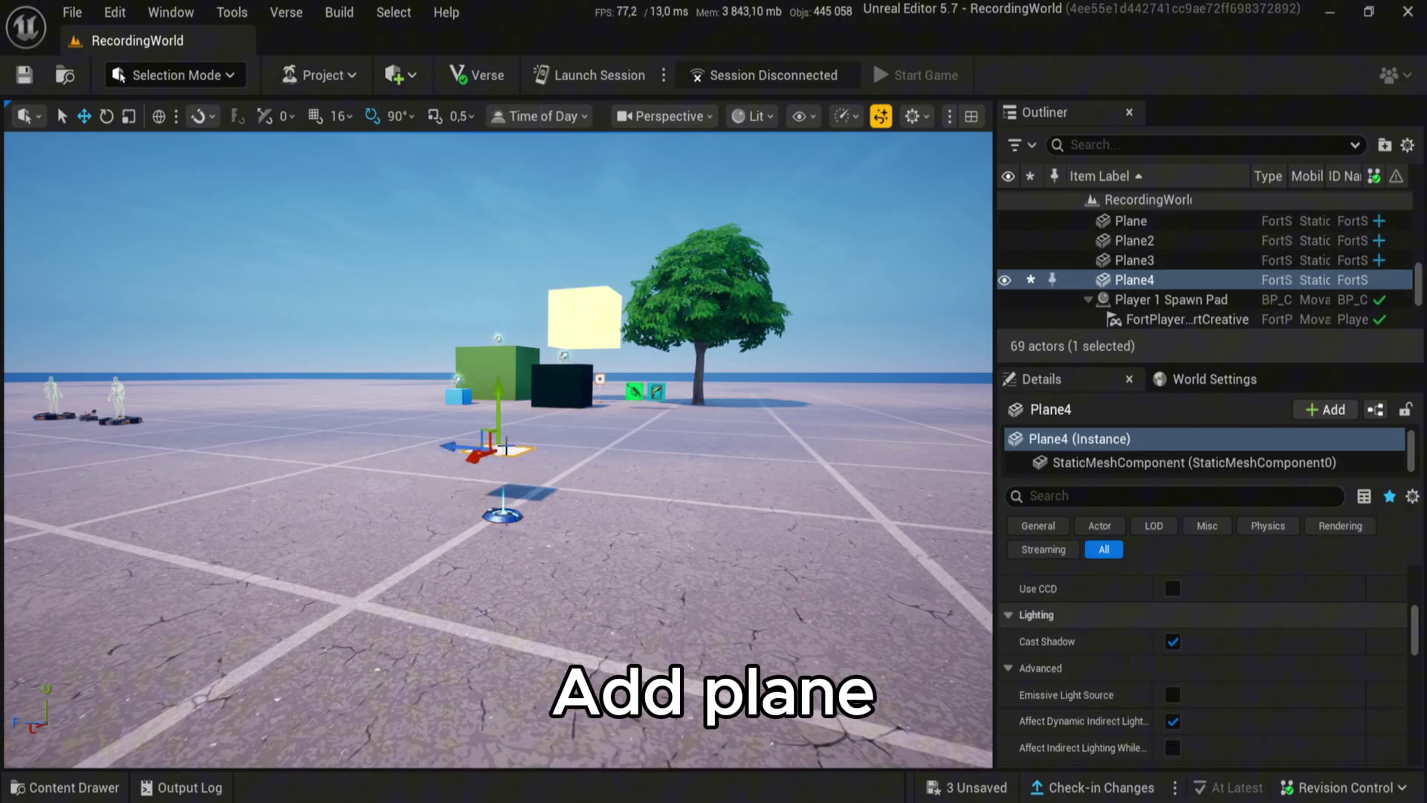
Clear the content search and apply the FAVLIKE texture from RecordingWorld Content to the new plane
key("f")
right_click_drag(364, 588, 402, 654)
key("ctrl+space")
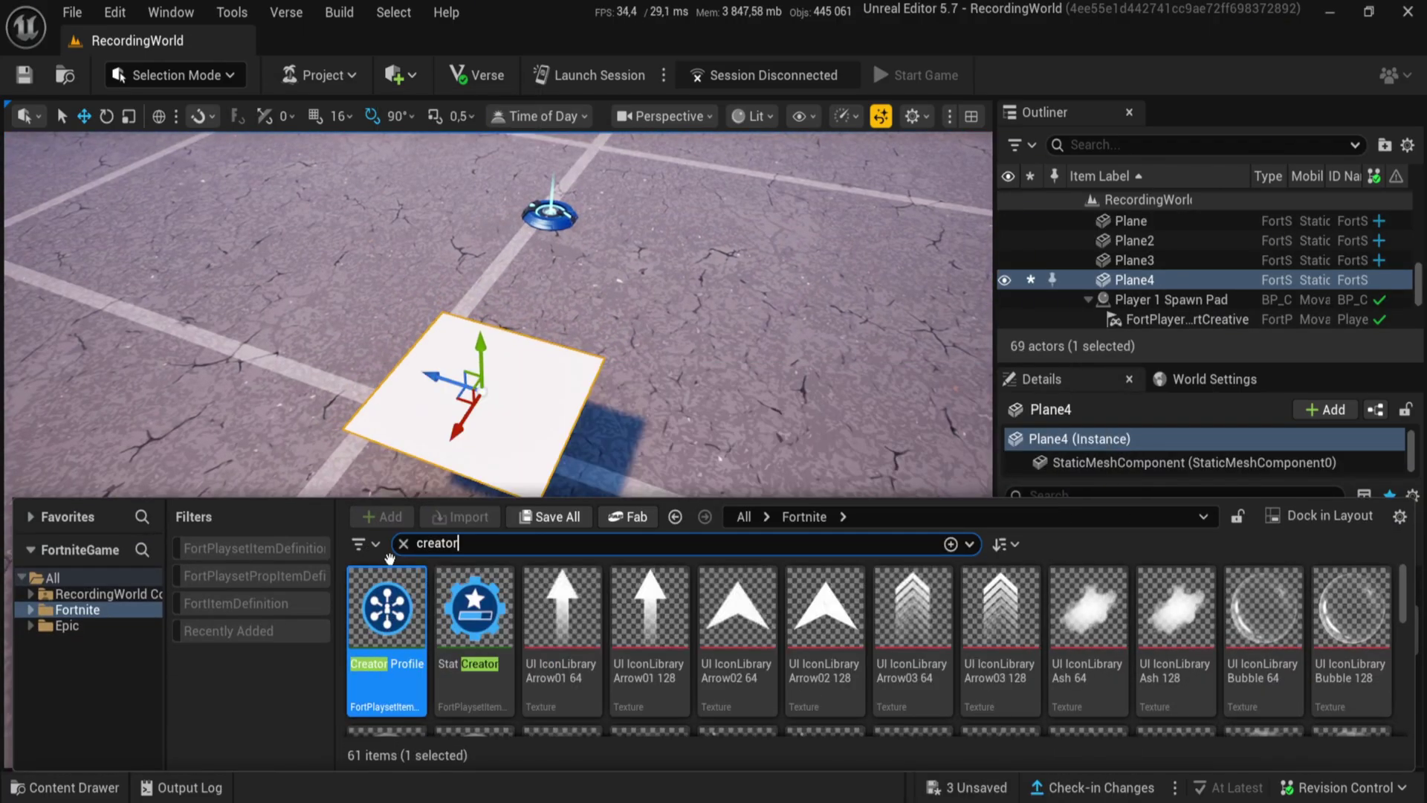
left_click(404, 543)
scroll(487, 660, "down", 3)
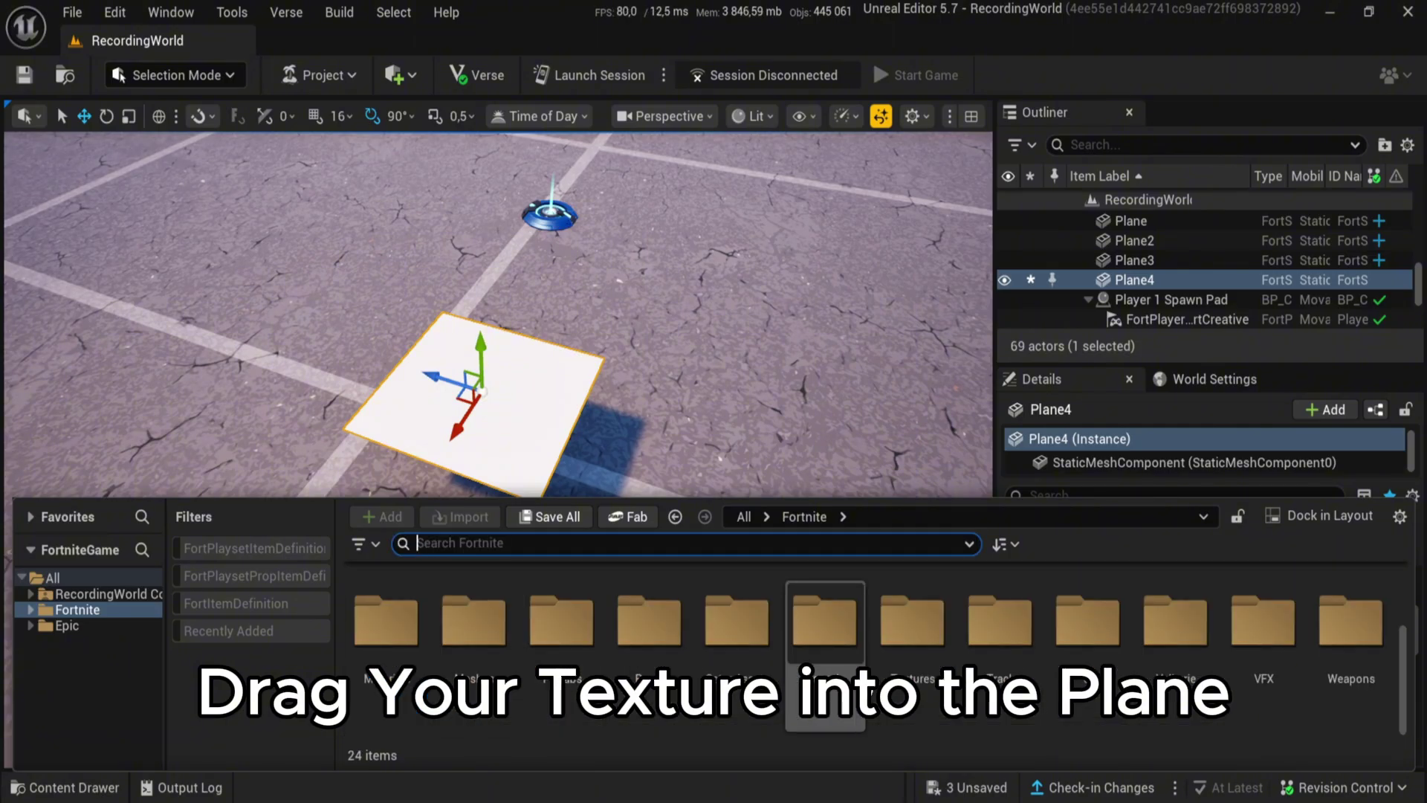
left_click(68, 579)
left_click(74, 594)
scroll(765, 735, "down", 3)
scroll(1041, 668, "up", 3)
left_click_drag(1169, 666, 510, 426)
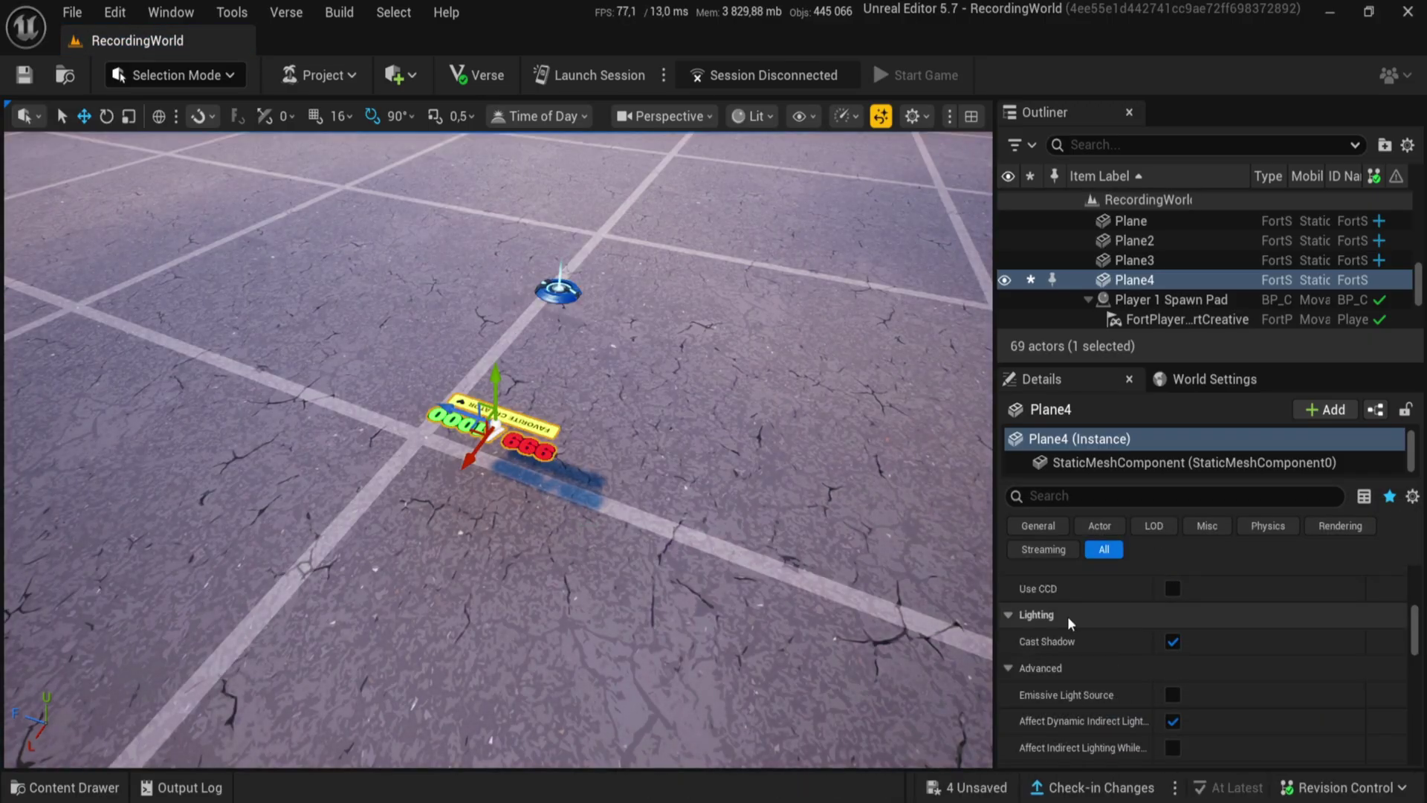
Set the plane's Can Character Step Up On option to No and its collision preset to NoCollision
scroll(1070, 624, "up", 10)
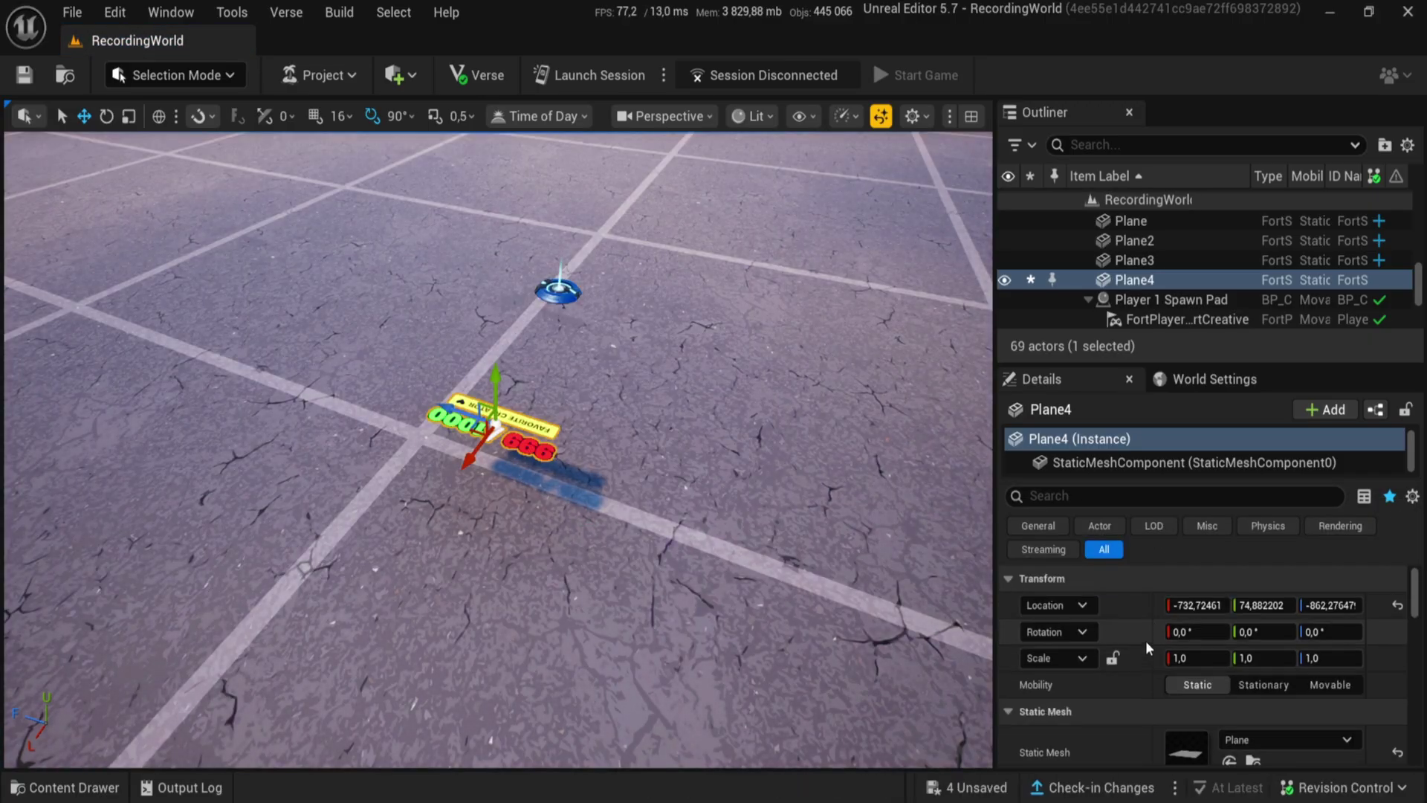
scroll(1135, 652, "down", 6)
scroll(1117, 627, "down", 1)
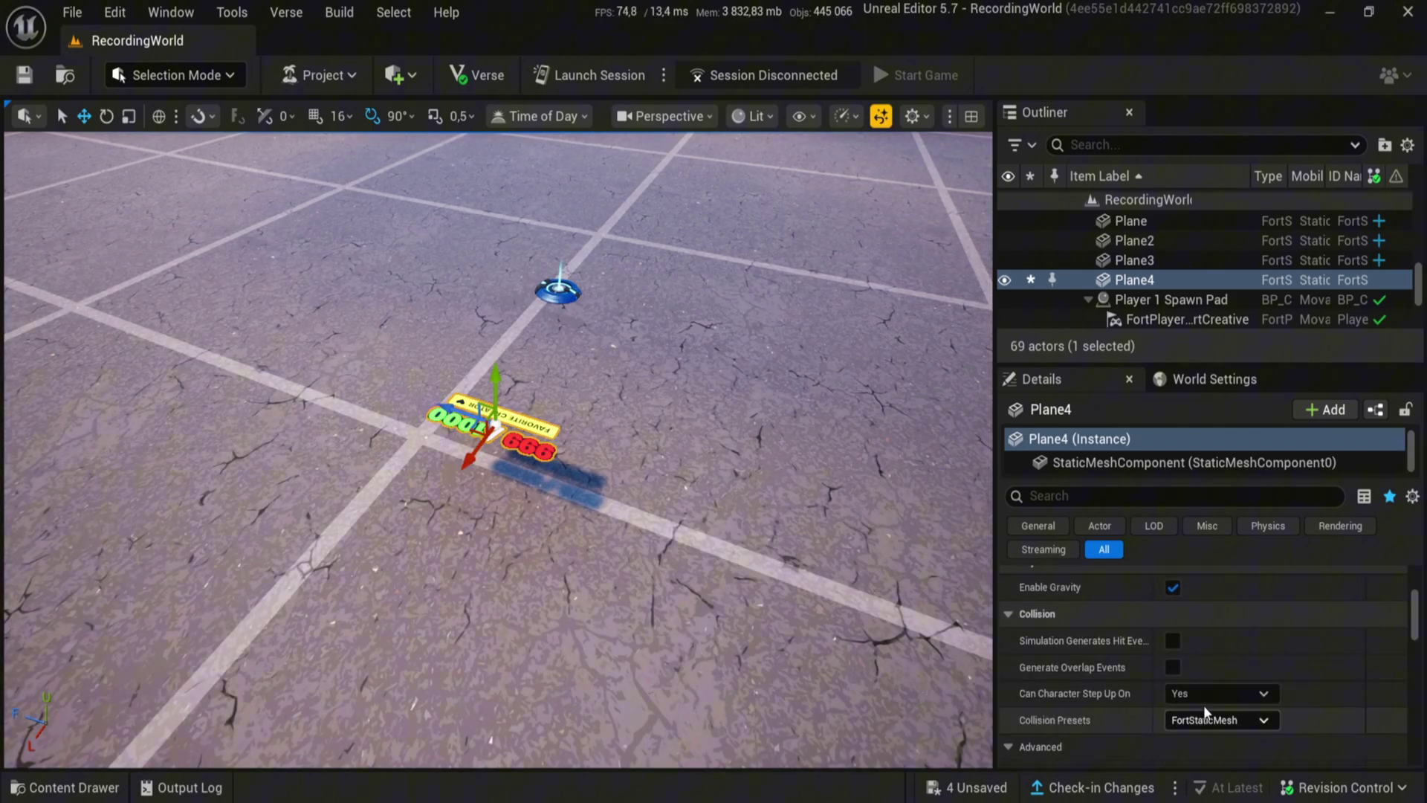
left_click(1208, 697)
left_click(1197, 725)
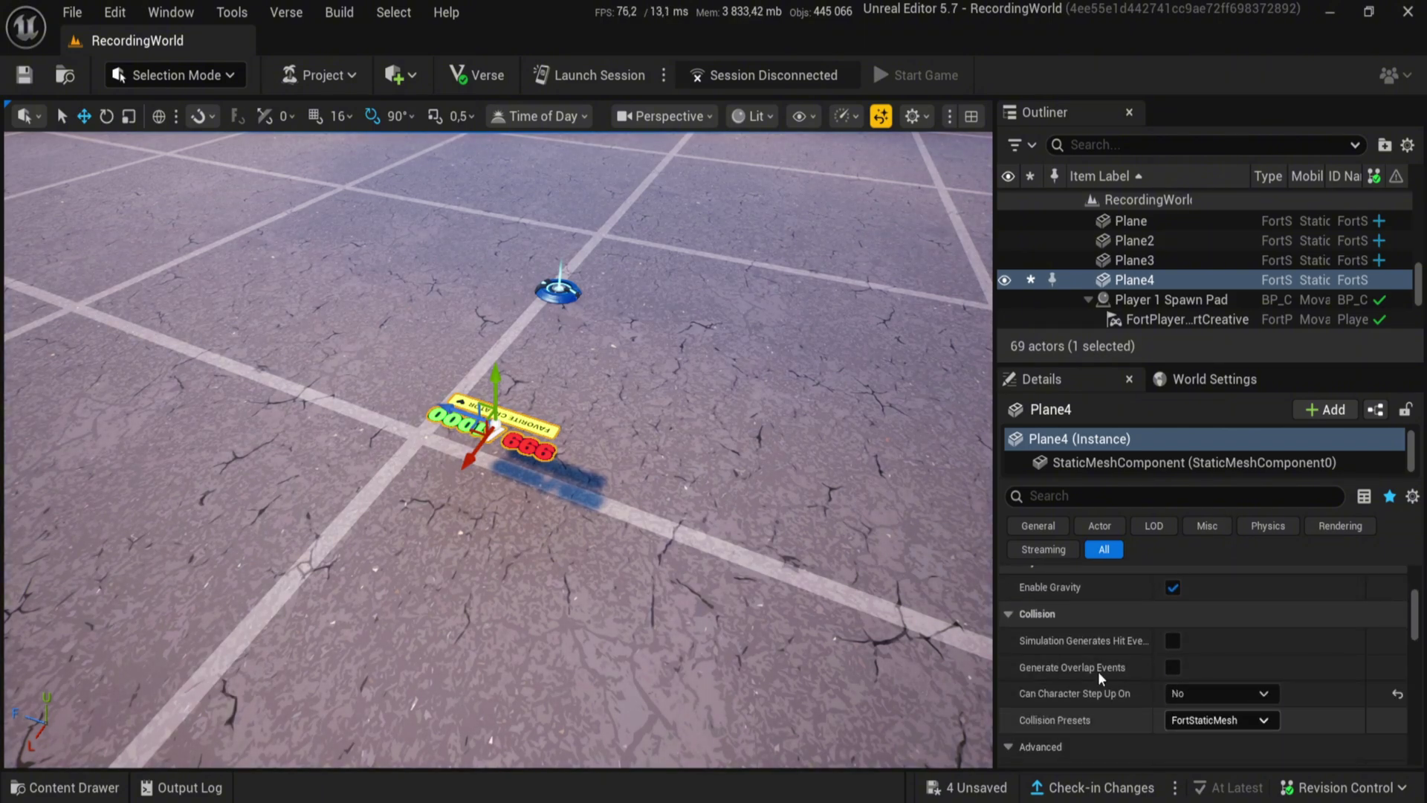
left_click(1253, 720)
scroll(1217, 336, "up", 3)
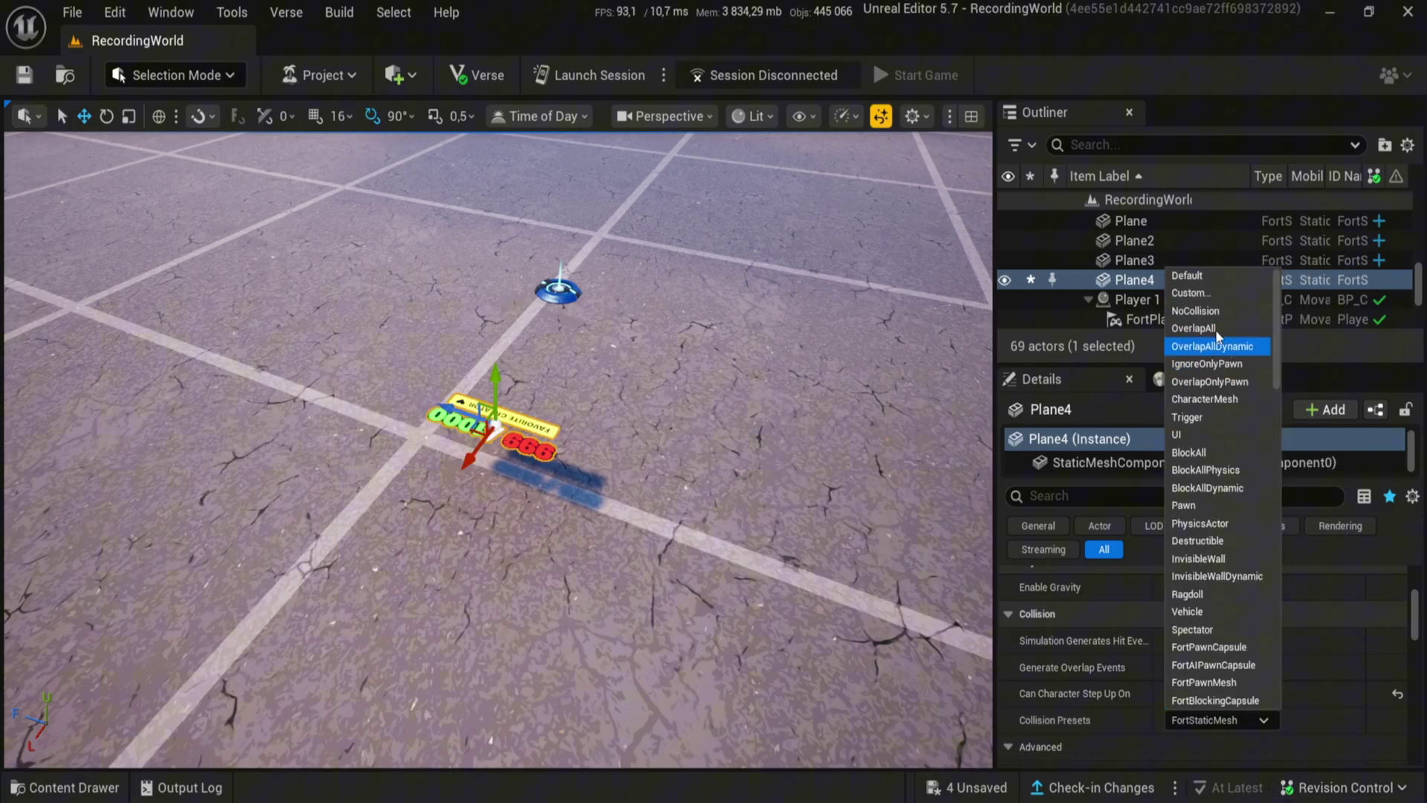
left_click(1204, 311)
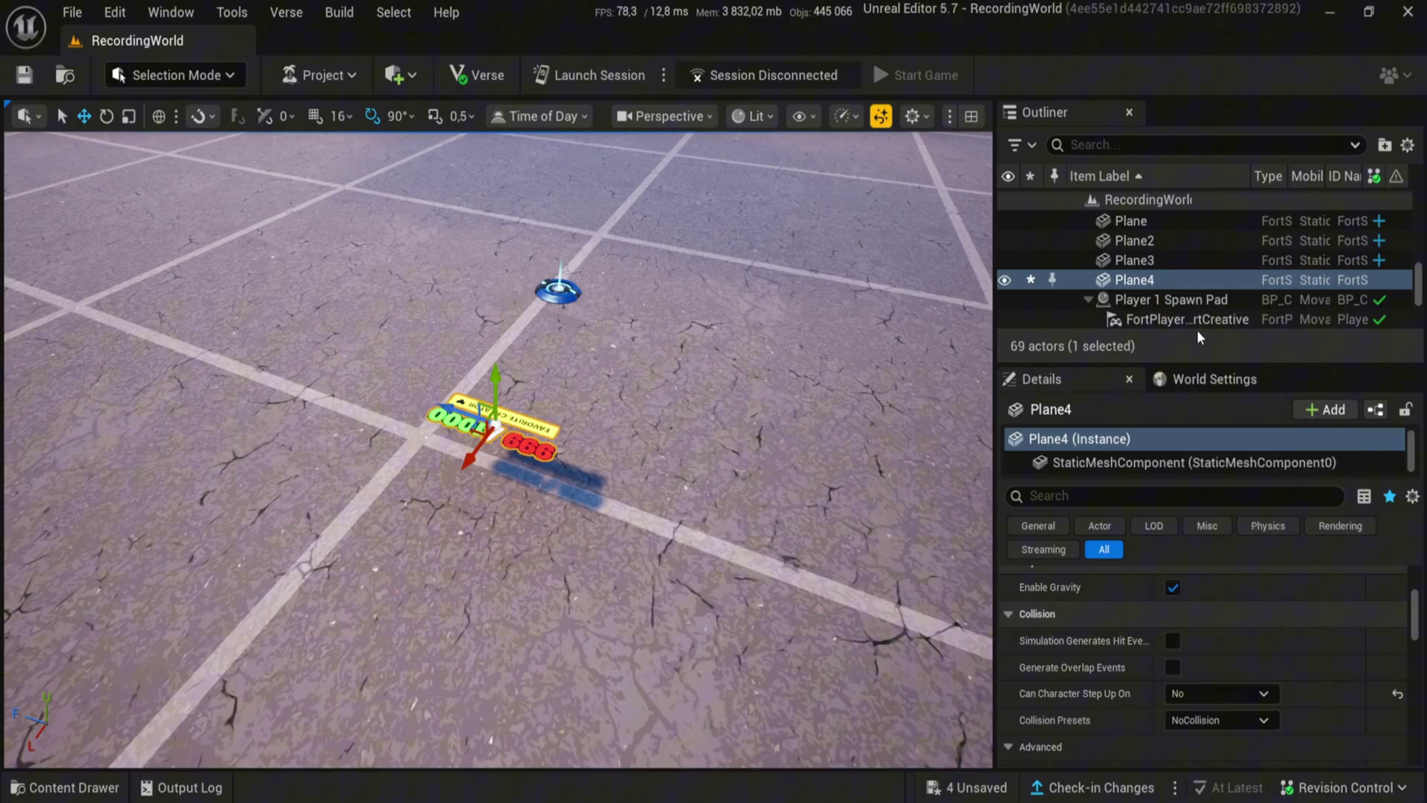
Turn off shadow casting for the textured plane
scroll(1109, 703, "down", 6)
scroll(1117, 656, "up", 1)
left_click(1173, 602)
scroll(1147, 712, "down", 2)
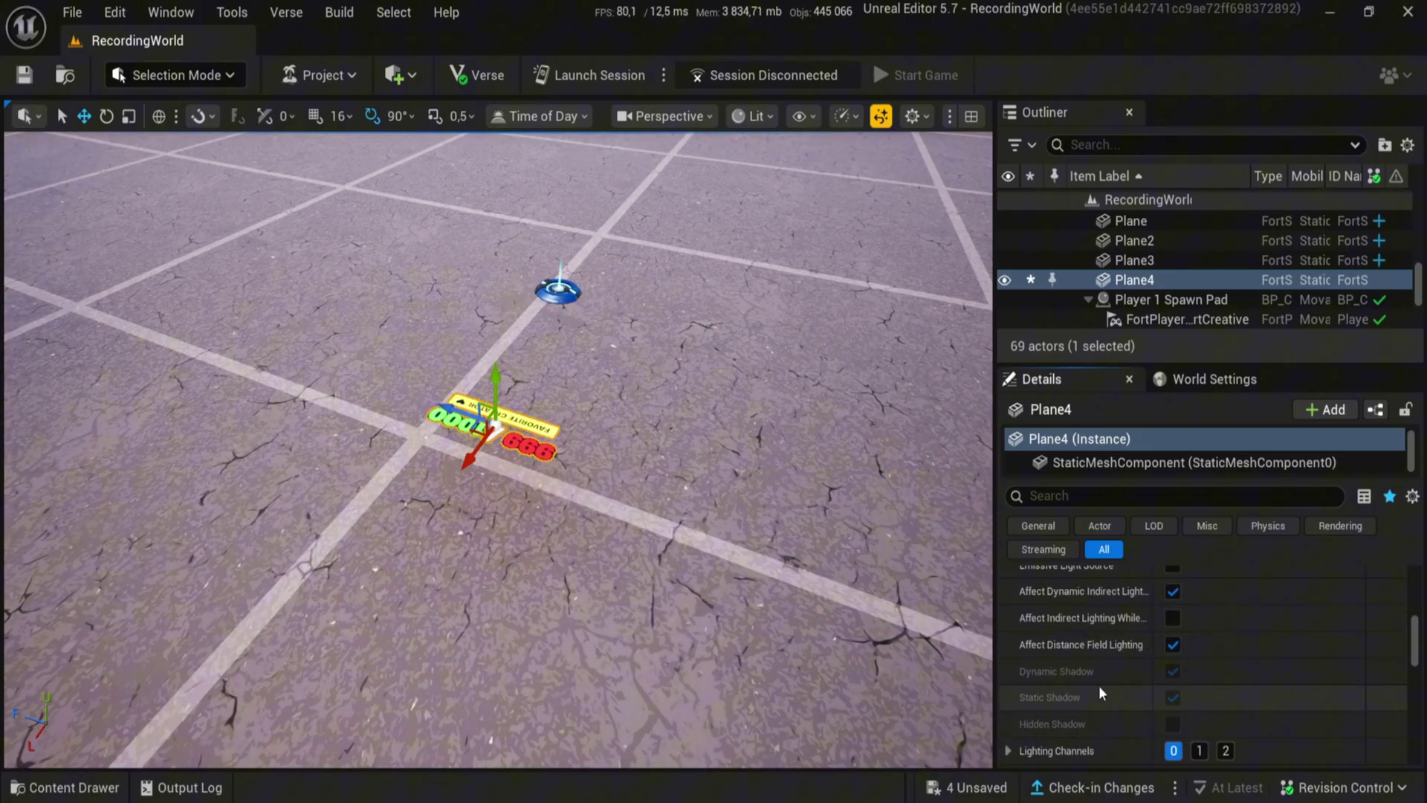
scroll(1098, 685, "down", 5)
scroll(1093, 667, "up", 1)
scroll(1098, 660, "down", 8)
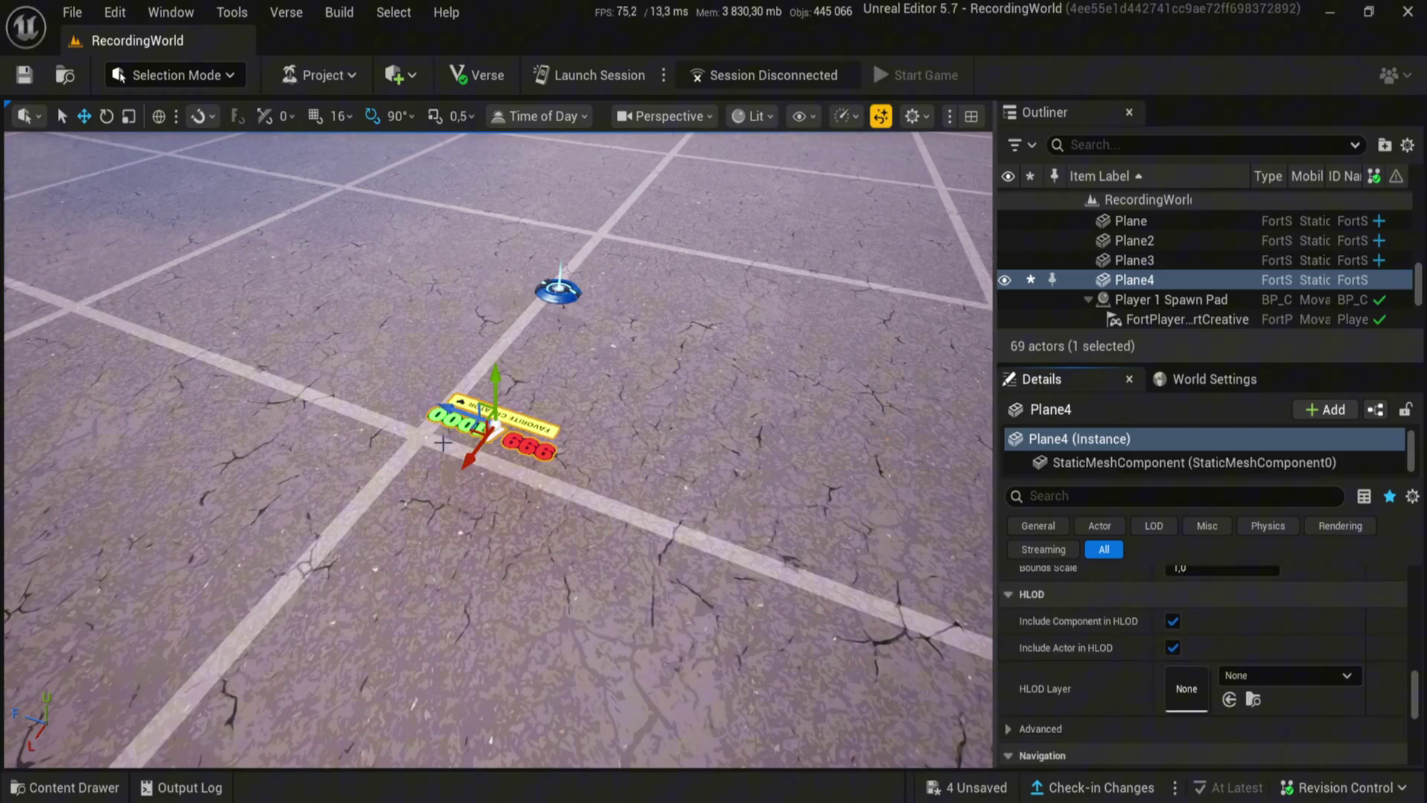
Turn the textured plane upright and position it above the Creator Profile device
right_click_drag(493, 411, 463, 408)
left_click(538, 434)
left_click(543, 417)
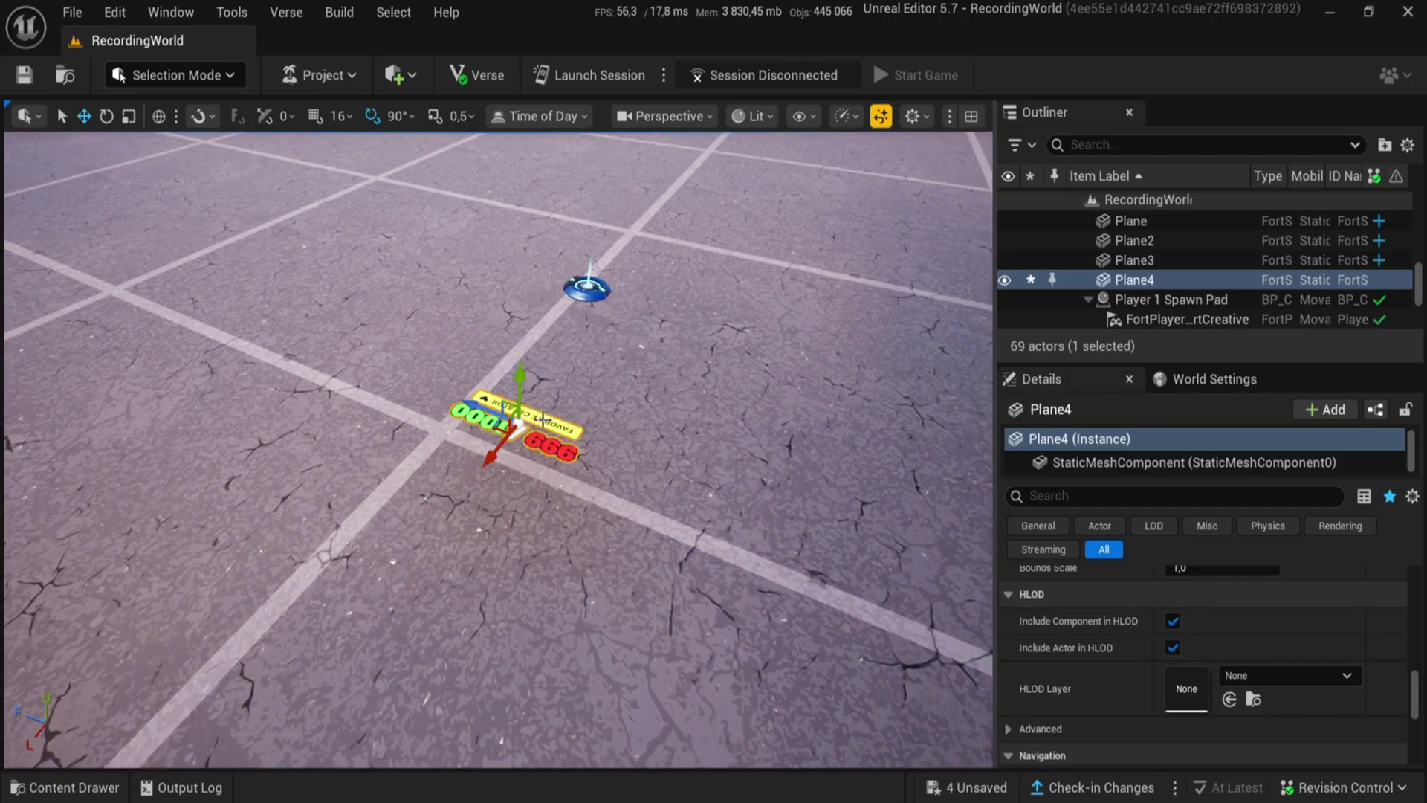
left_click_drag(496, 388, 483, 486)
right_click_drag(552, 487, 636, 435)
key("s")
key("w")
left_click_drag(469, 410, 496, 353)
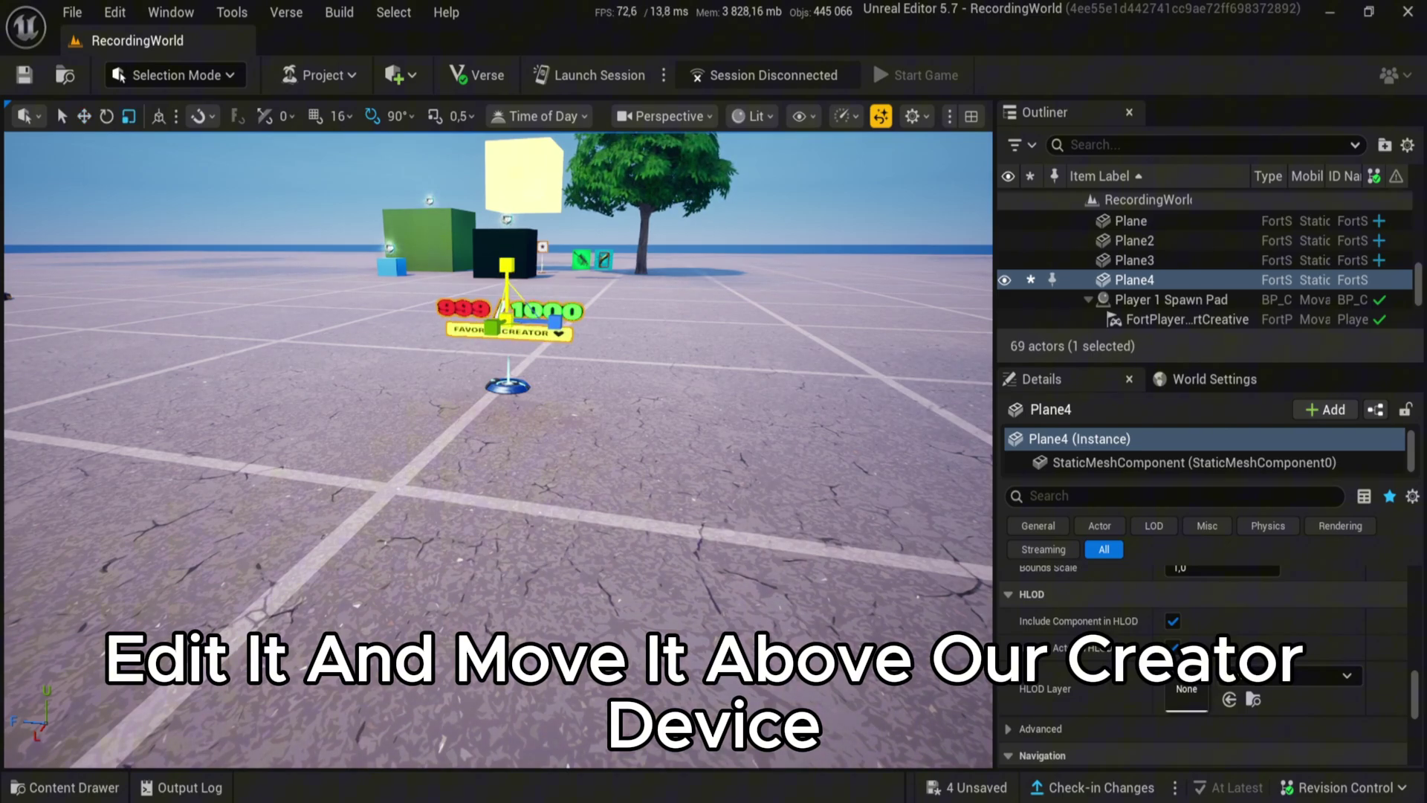
left_click(552, 355)
right_click_drag(552, 355, 634, 319)
key("w")
key("d")
key("a")
left_click(644, 470)
left_click_drag(600, 399, 687, 374)
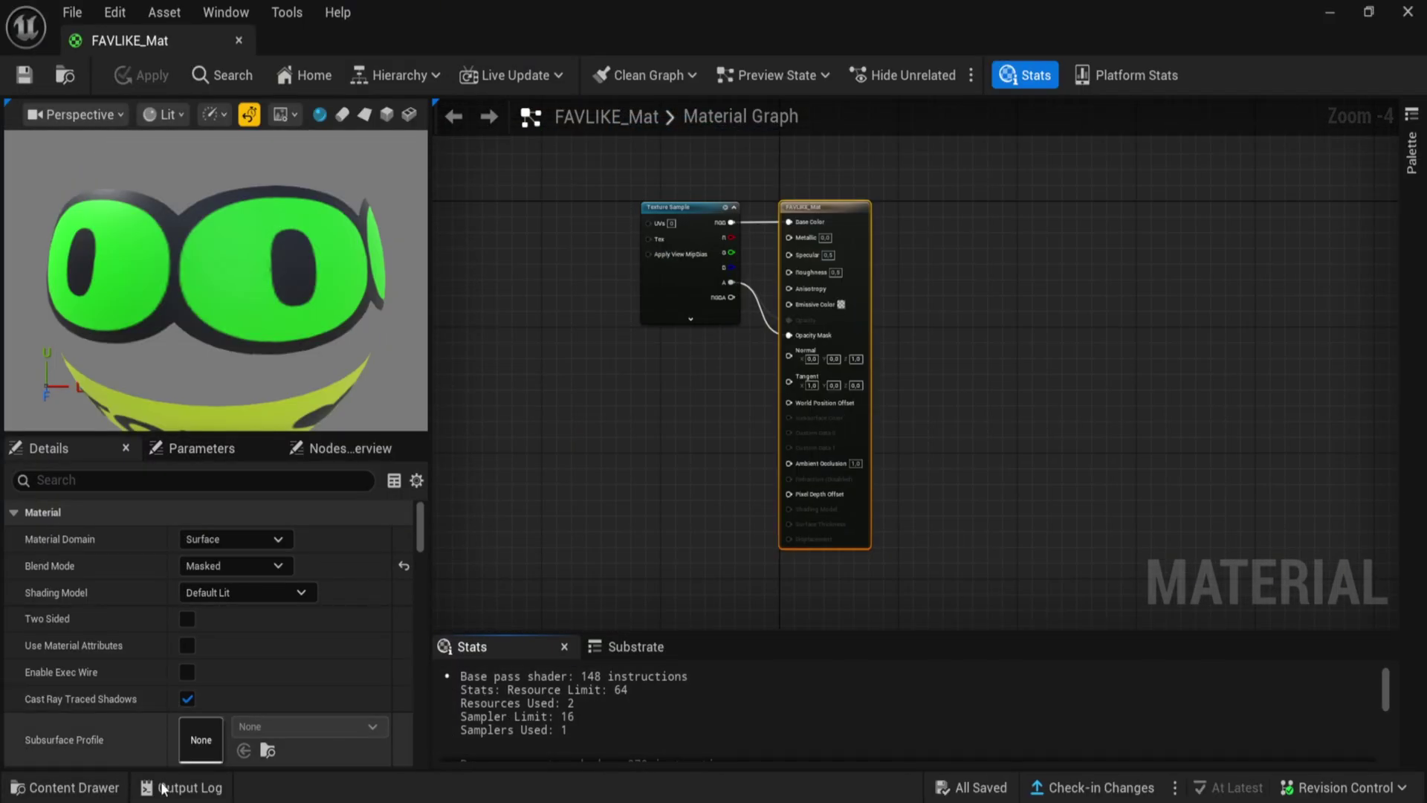
Make FAVLIKE_Mat two-sided and connect a MaterialFunctionCall node using the Sprite function to the material's World Position Offset
left_click(187, 618)
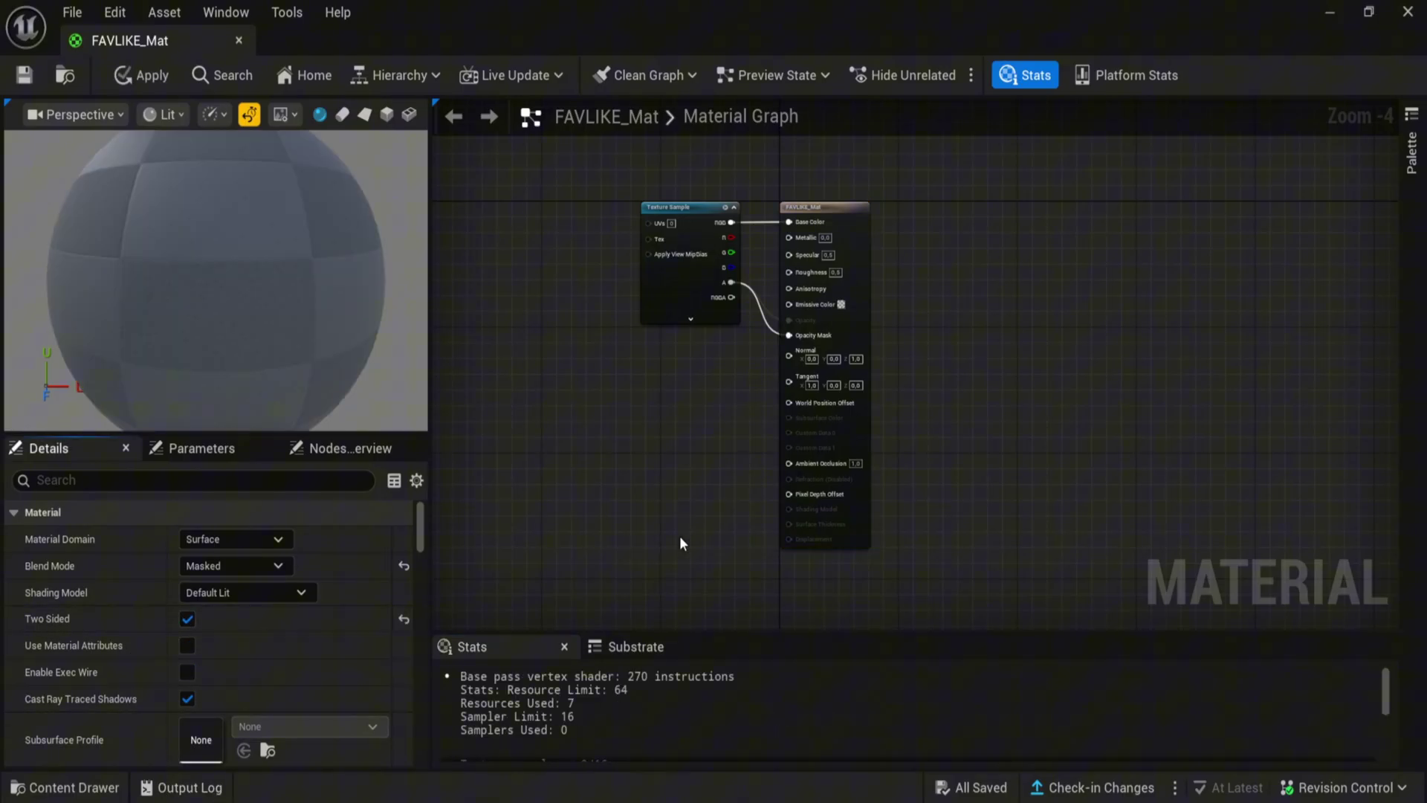
scroll(669, 416, "up", 1)
right_click(659, 483)
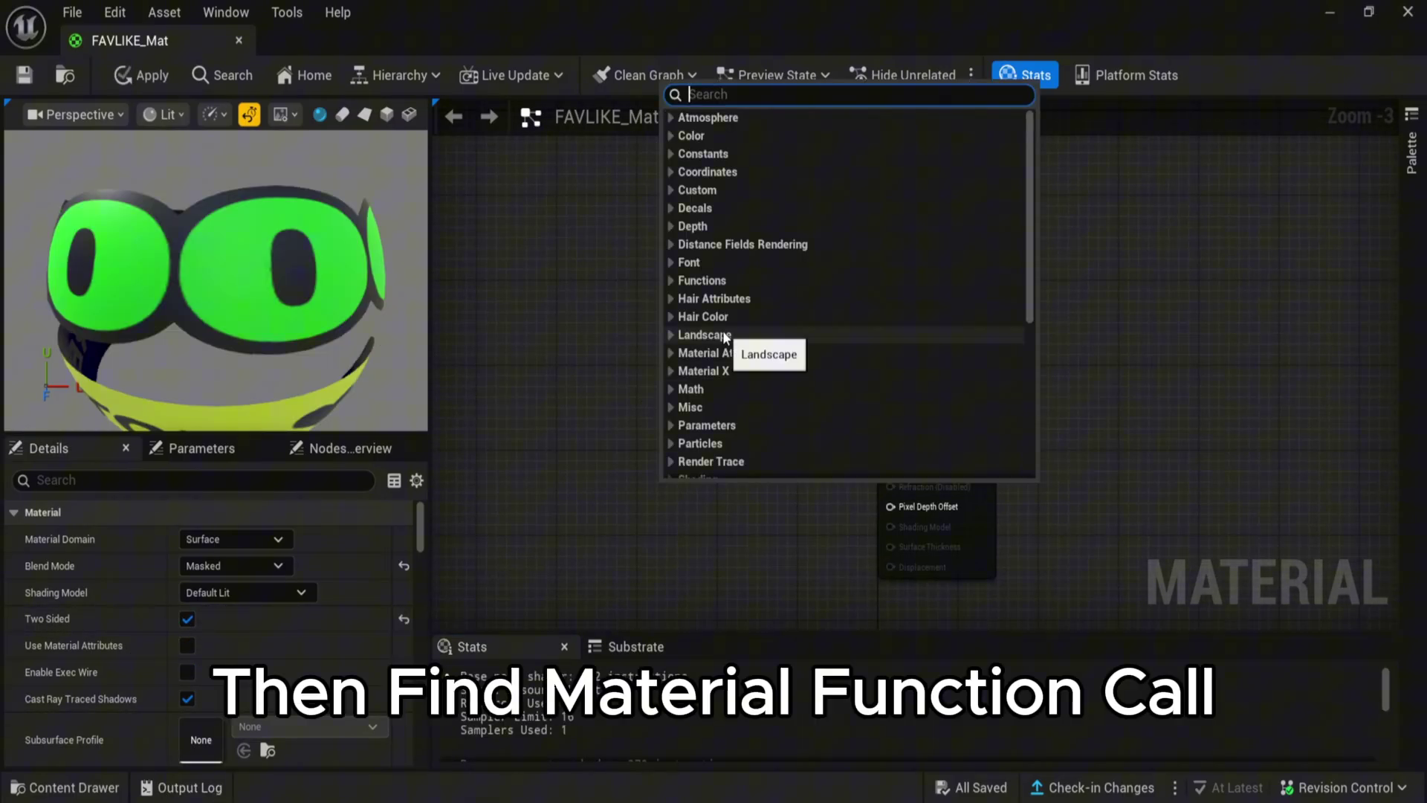
type("materialfu")
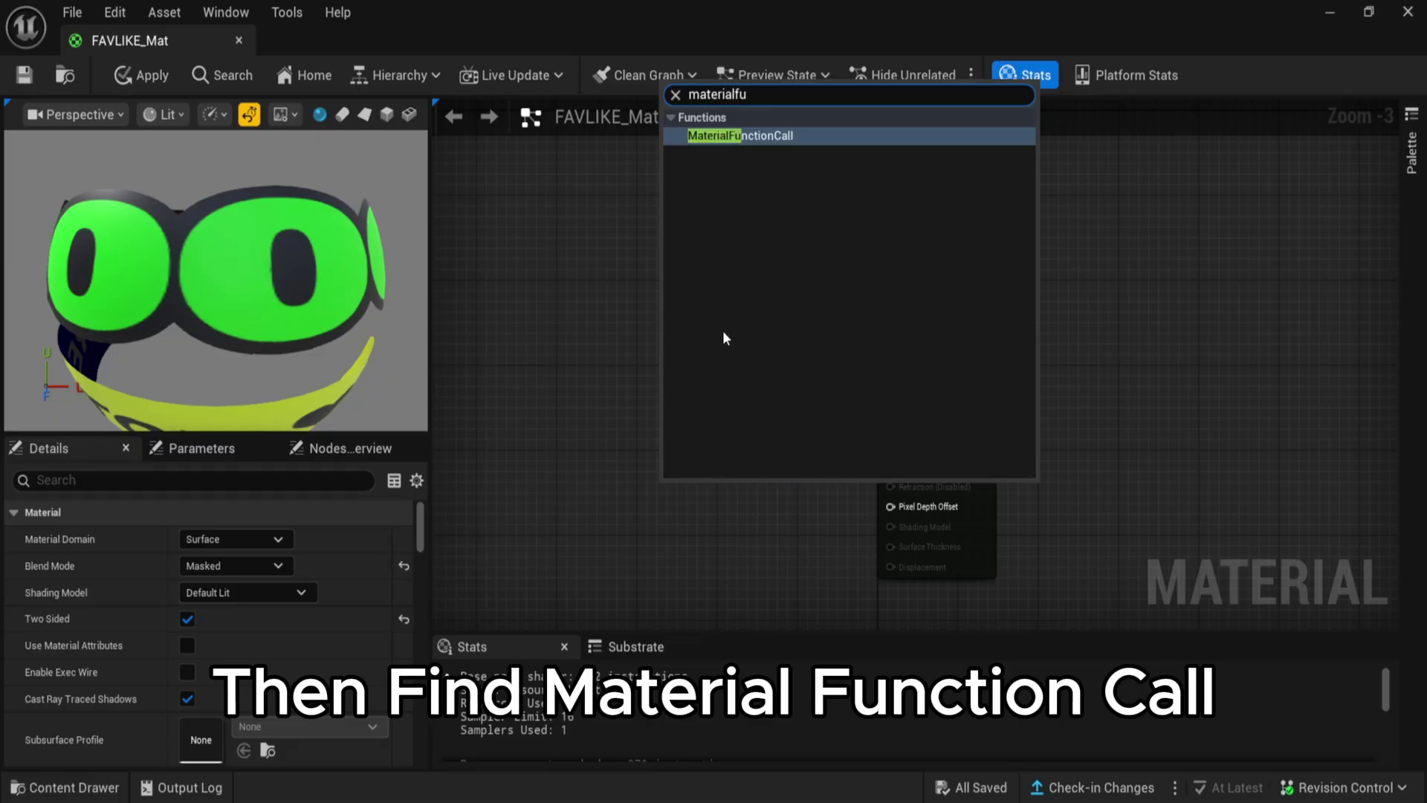
left_click(743, 135)
left_click(338, 540)
type("sprite")
left_click(337, 305)
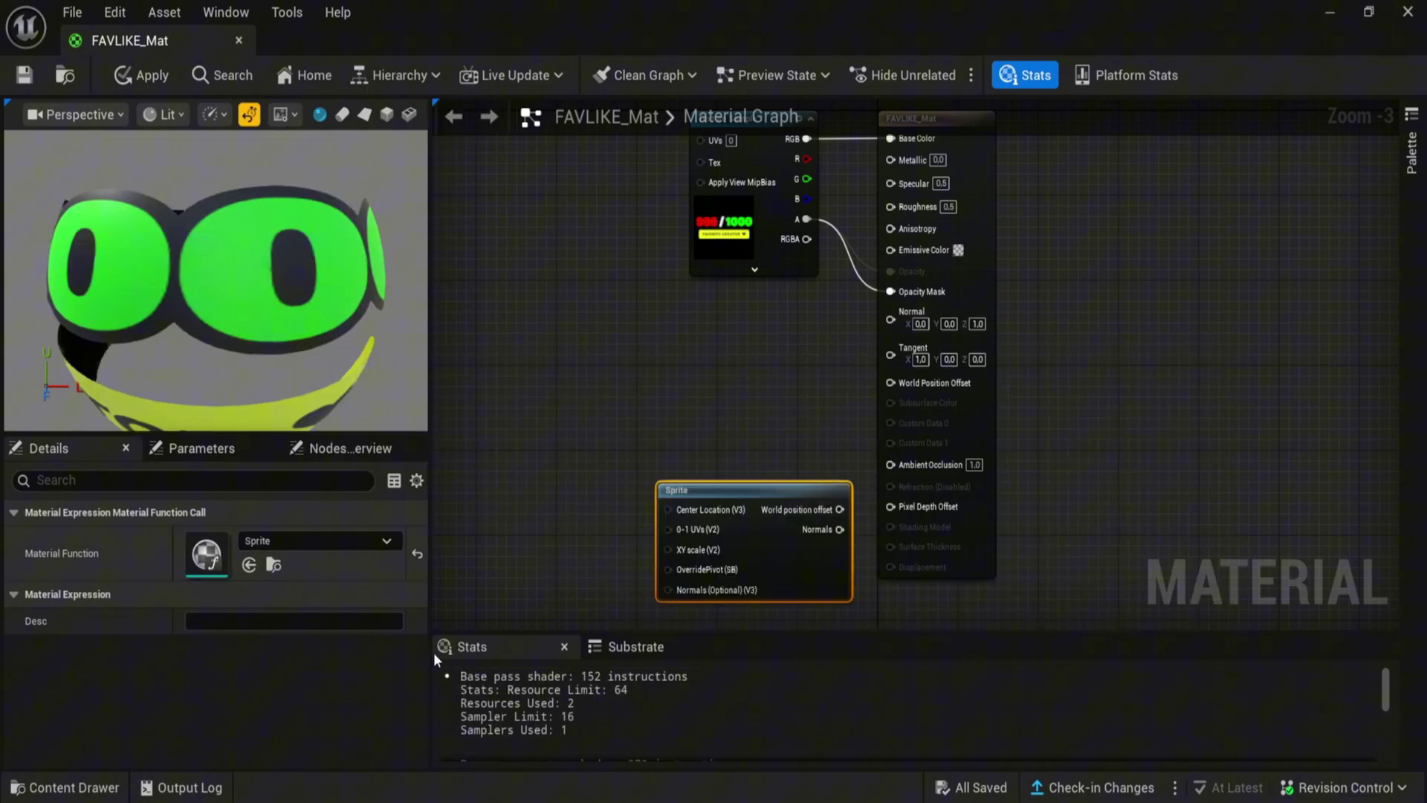
left_click_drag(777, 508, 900, 394)
Add a Constant2Vector node with X 400 and Y 350 and connect it to the Sprite node's XY scale input
right_click_drag(578, 577, 550, 497)
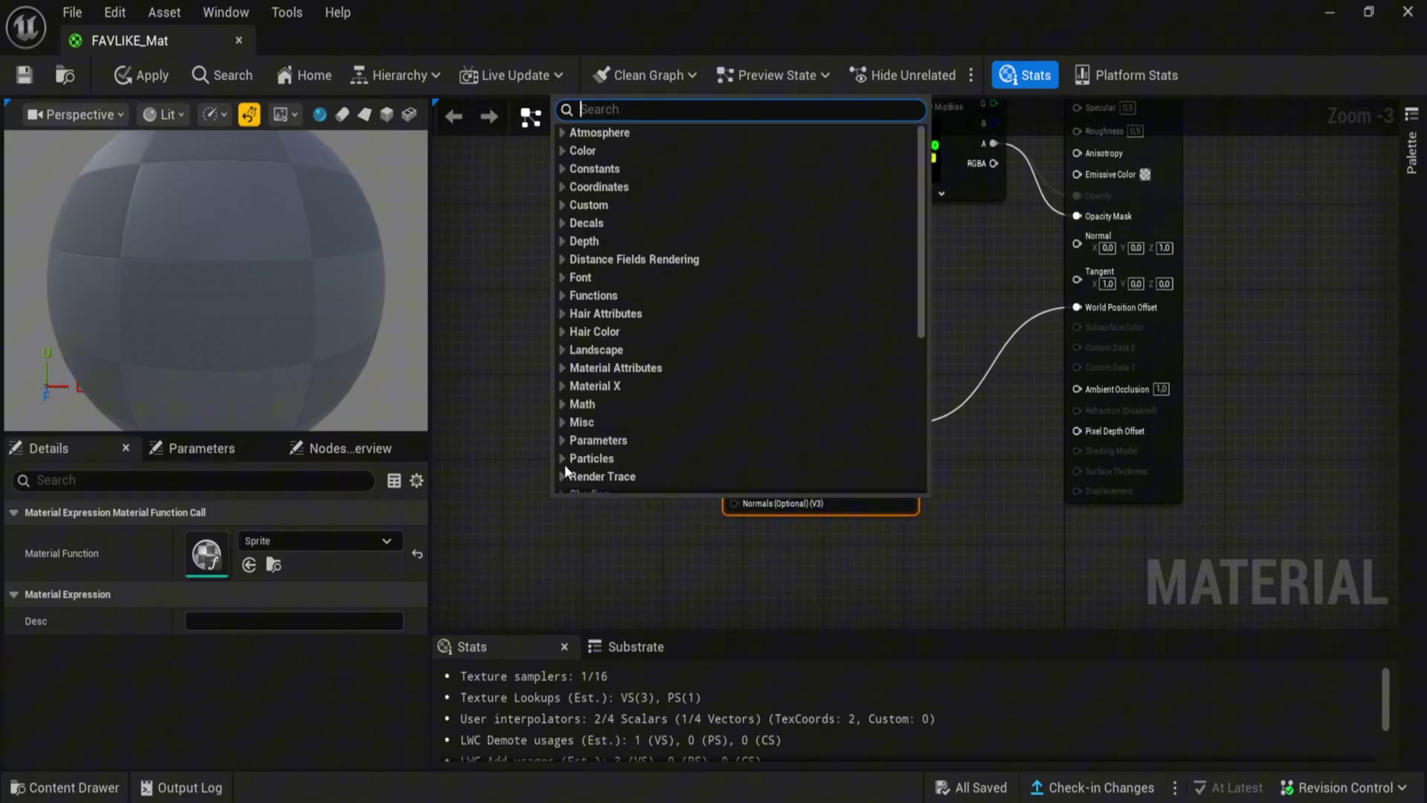
type("2v")
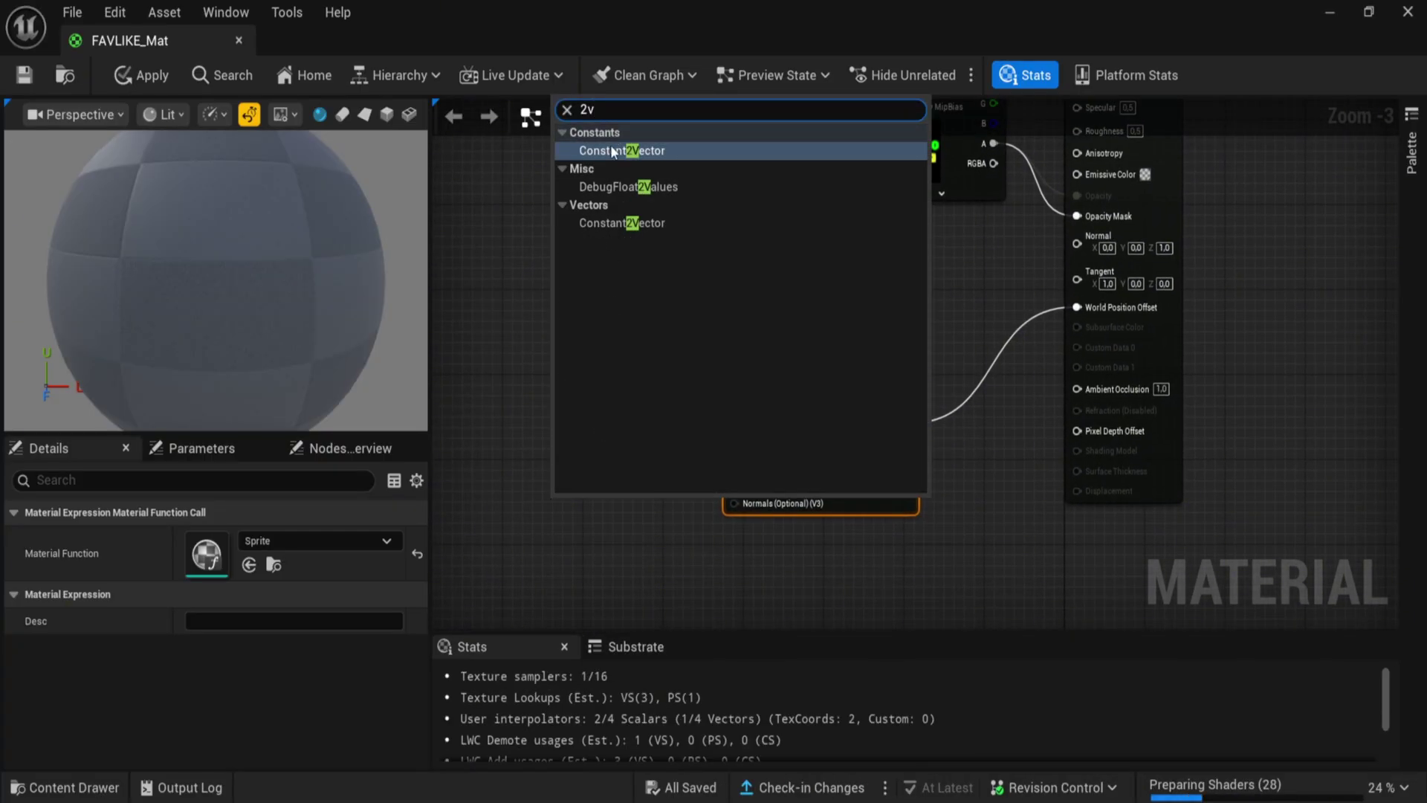
left_click(611, 150)
left_click(577, 520)
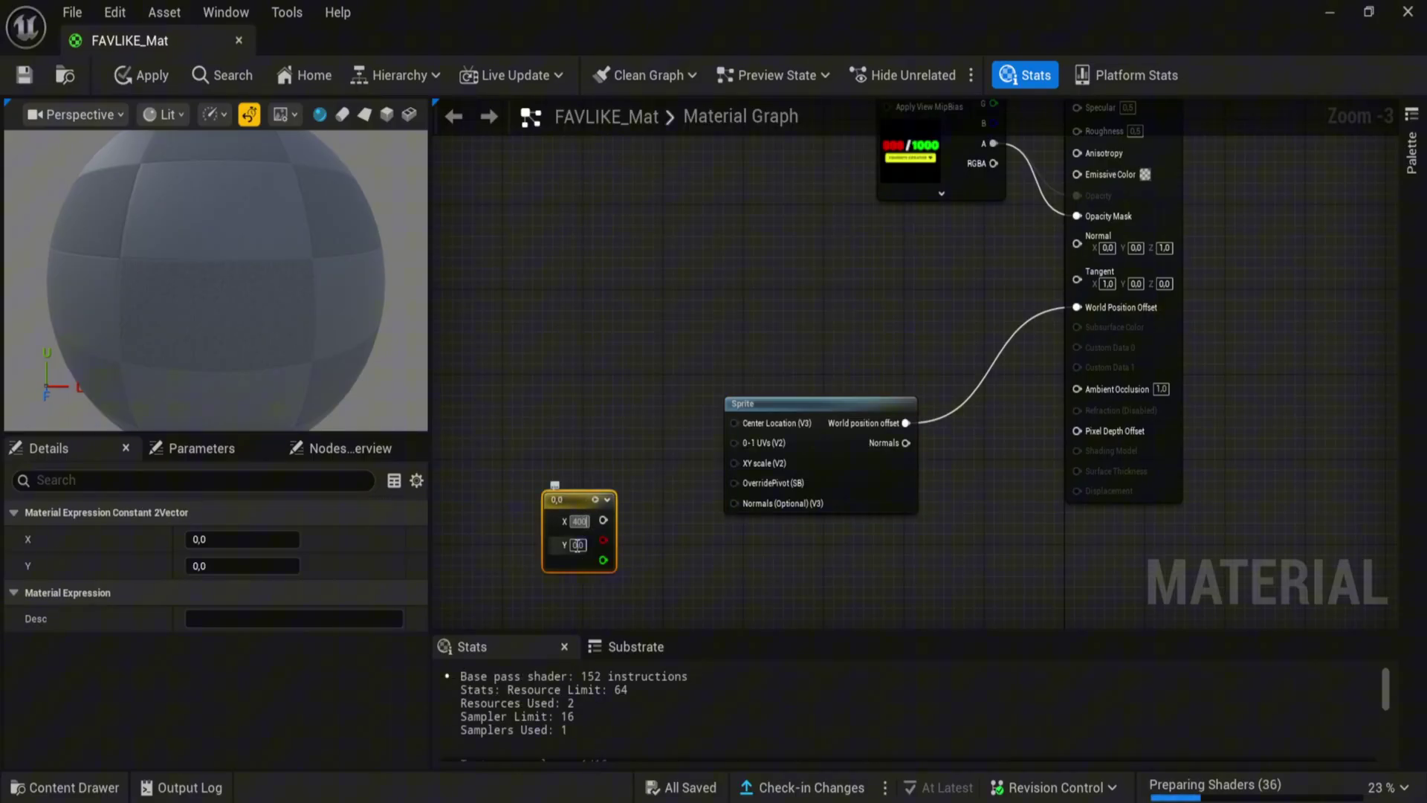
left_click(577, 545)
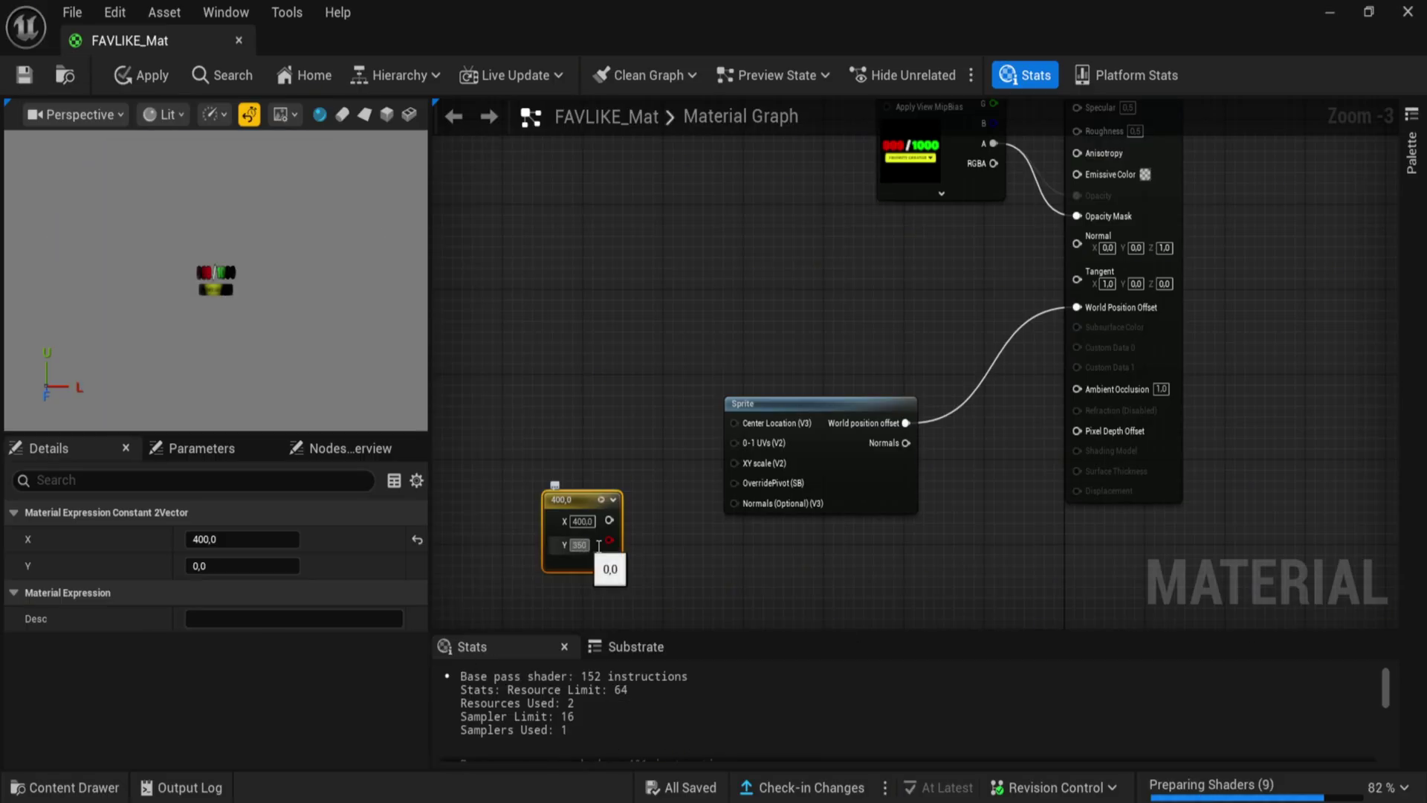
left_click(682, 566)
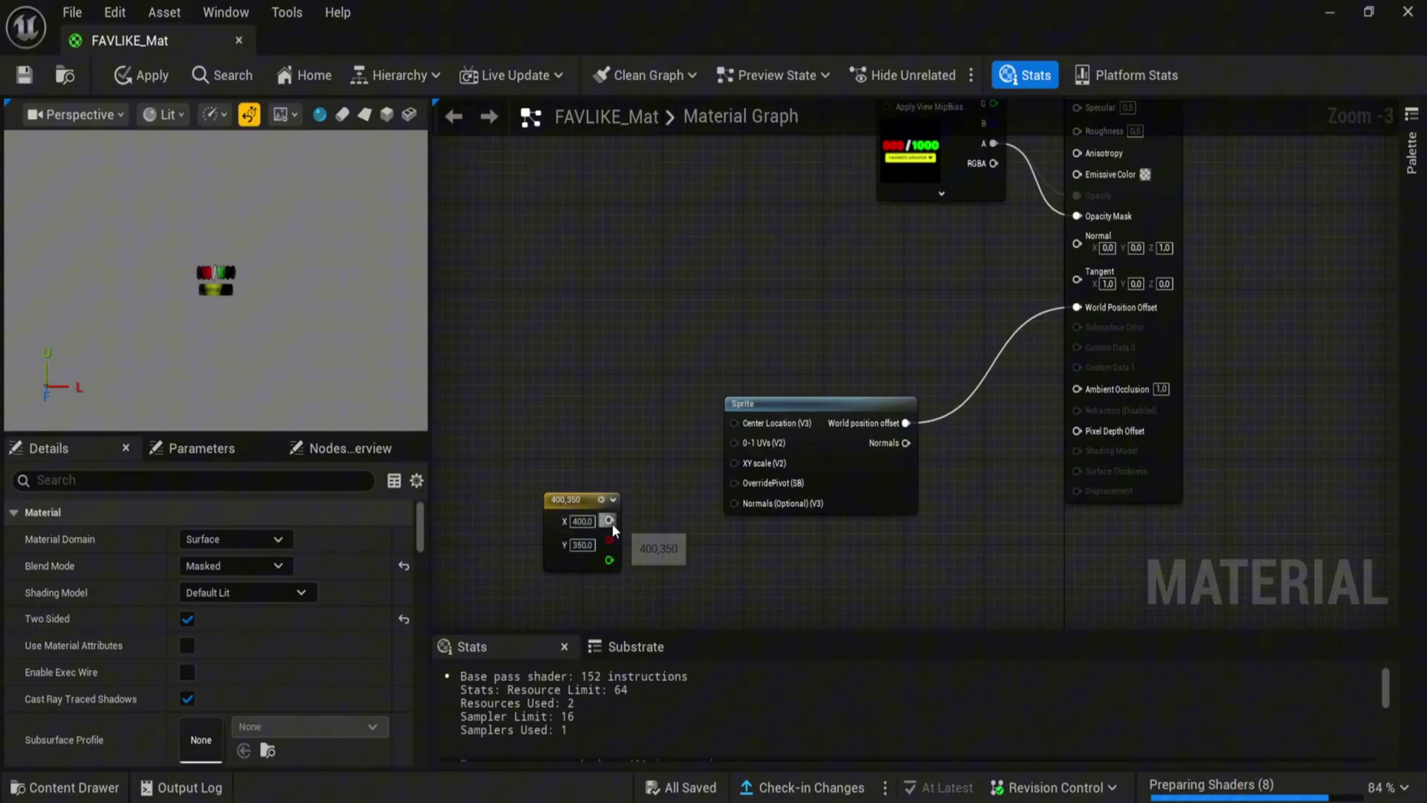
left_click_drag(611, 520, 734, 461)
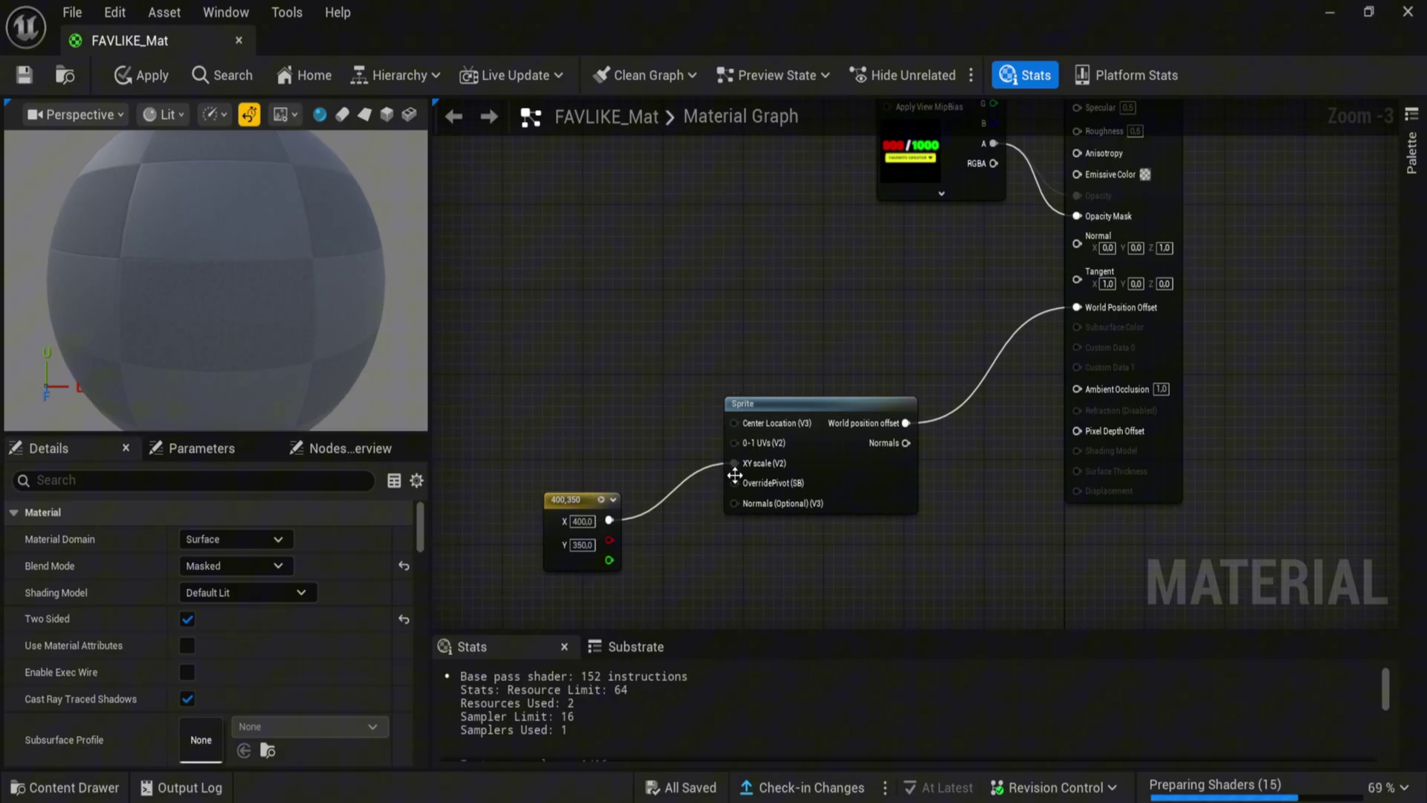
scroll(694, 395, "down", 3)
scroll(664, 371, "up", 2)
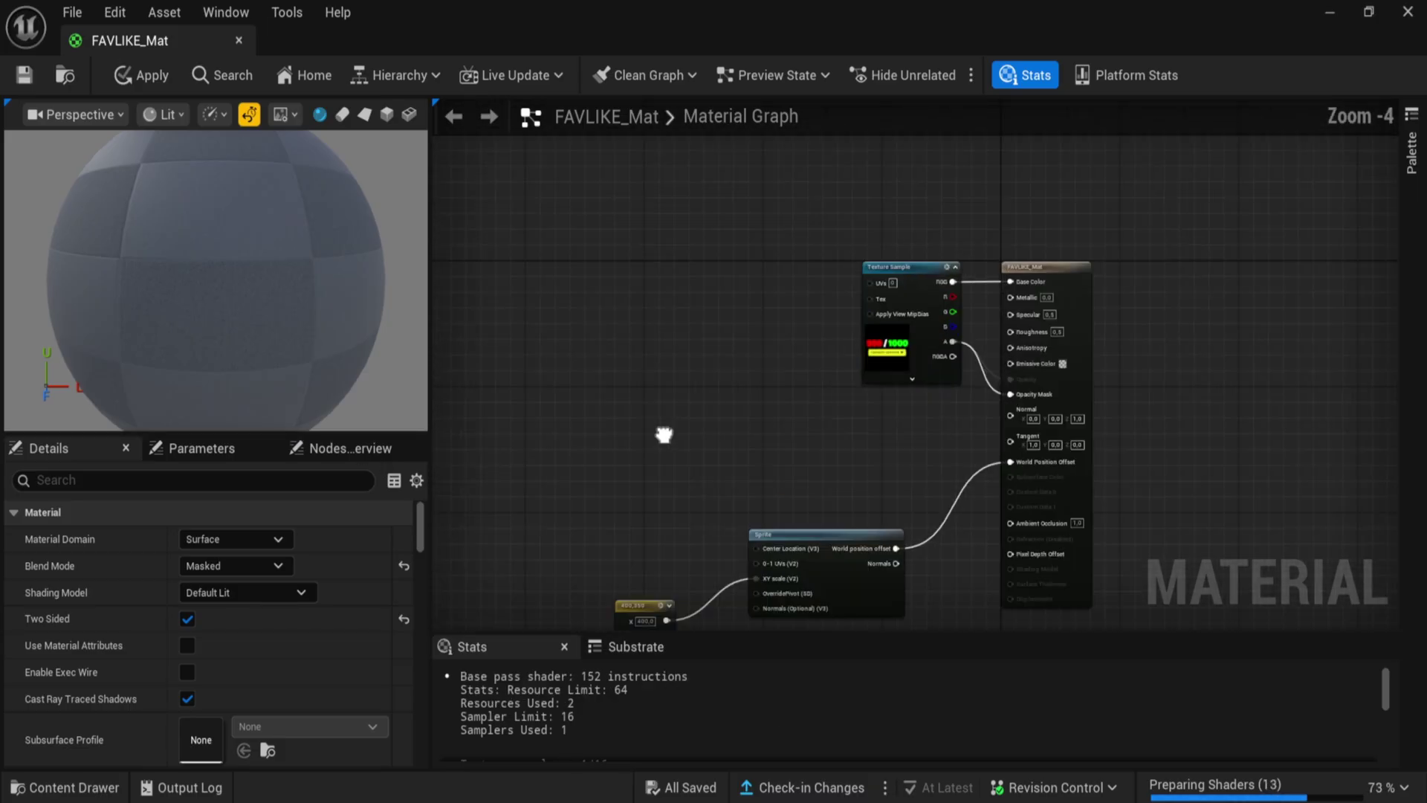
mouse_move(617, 312)
right_mouse_down()
mouse_move(583, 328)
mouse_move(615, 329)
mouse_move(602, 319)
right_mouse_up()
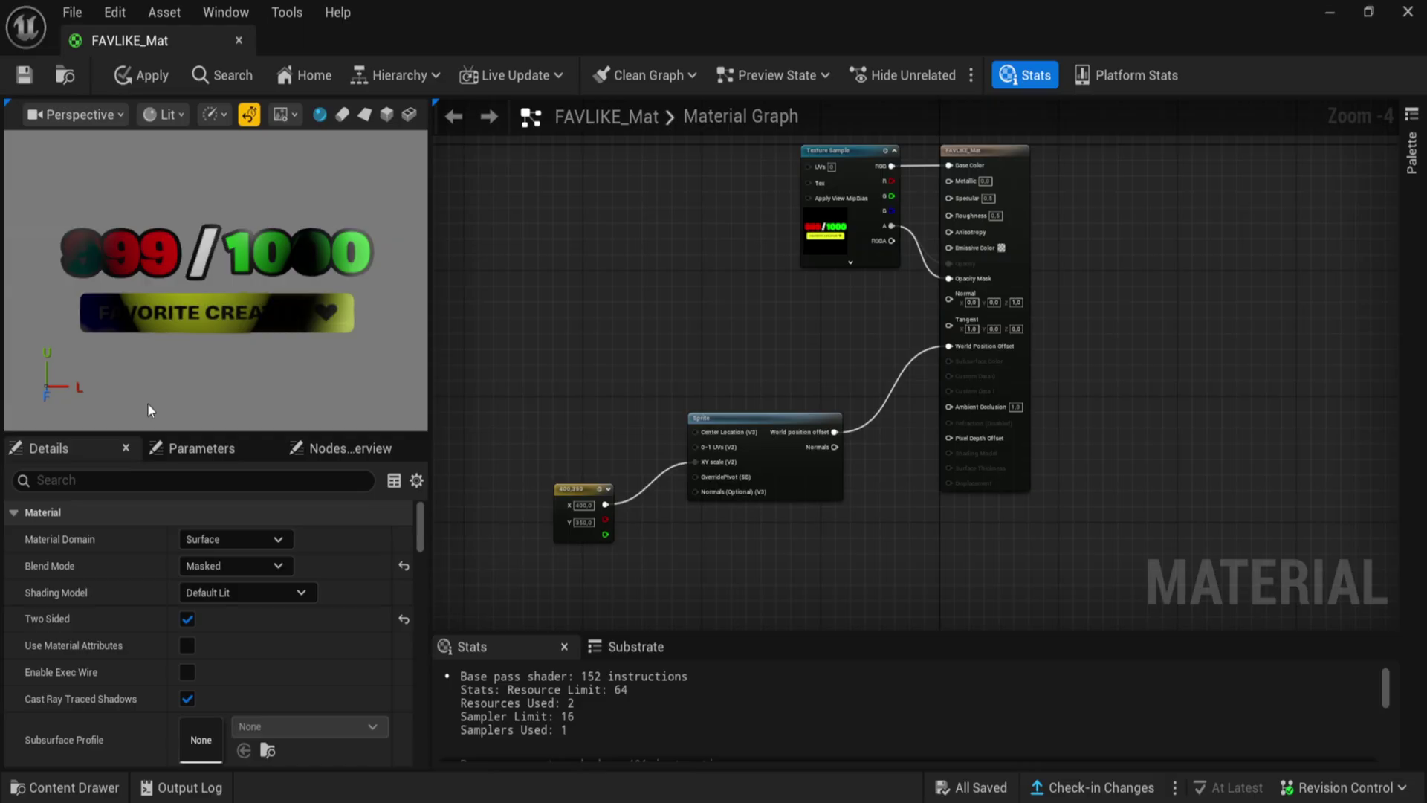
Set the material's Blend Mode to Translucent and feed the texture's alpha into Opacity
left_click(244, 568)
left_click(206, 618)
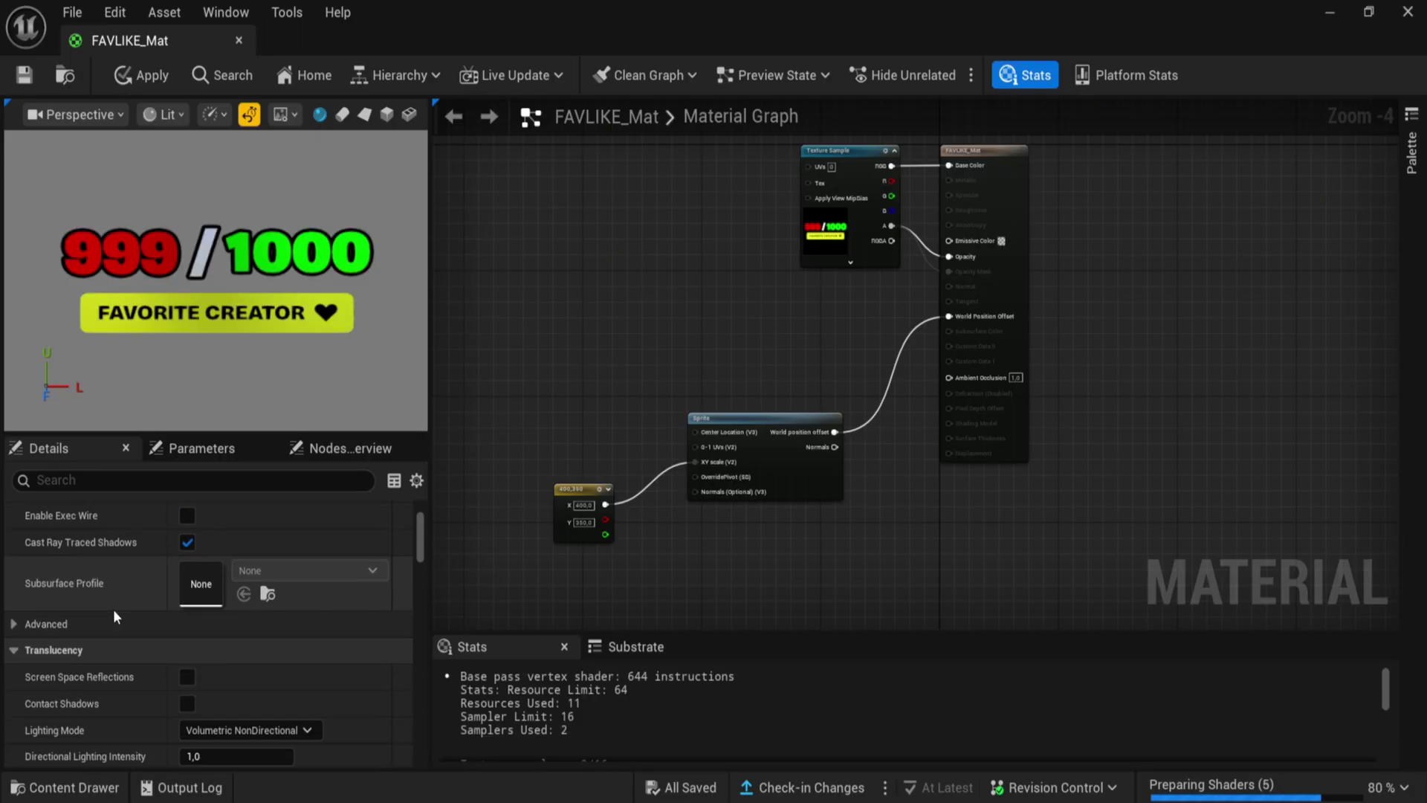
Set the material's Directional Lighting Intensity to 1.113883, applying the changes and closing the material editor
scroll(115, 617, "down", 5)
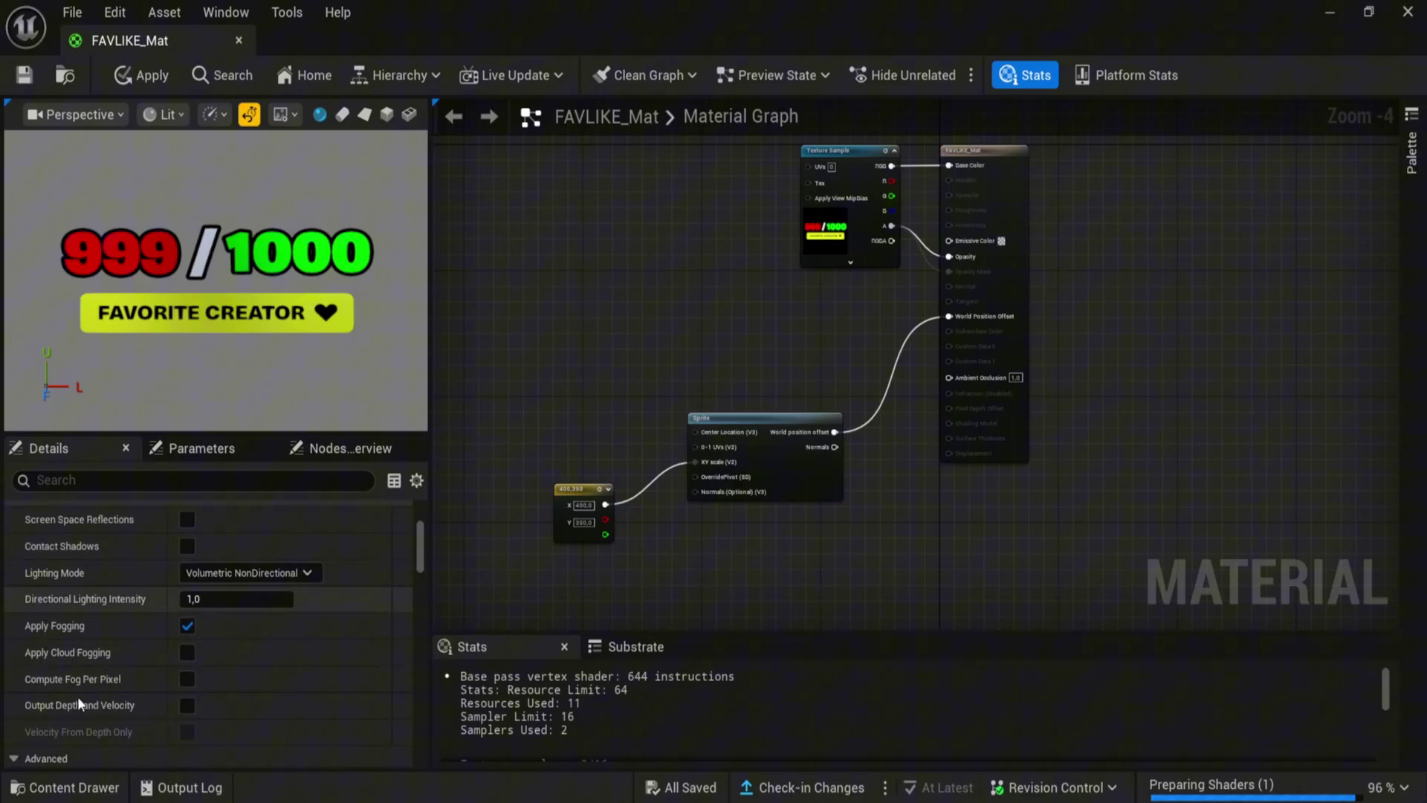
mouse_move(223, 599)
left_mouse_down()
mouse_move(253, 598)
mouse_move(230, 598)
left_mouse_up()
scroll(98, 632, "down", 3)
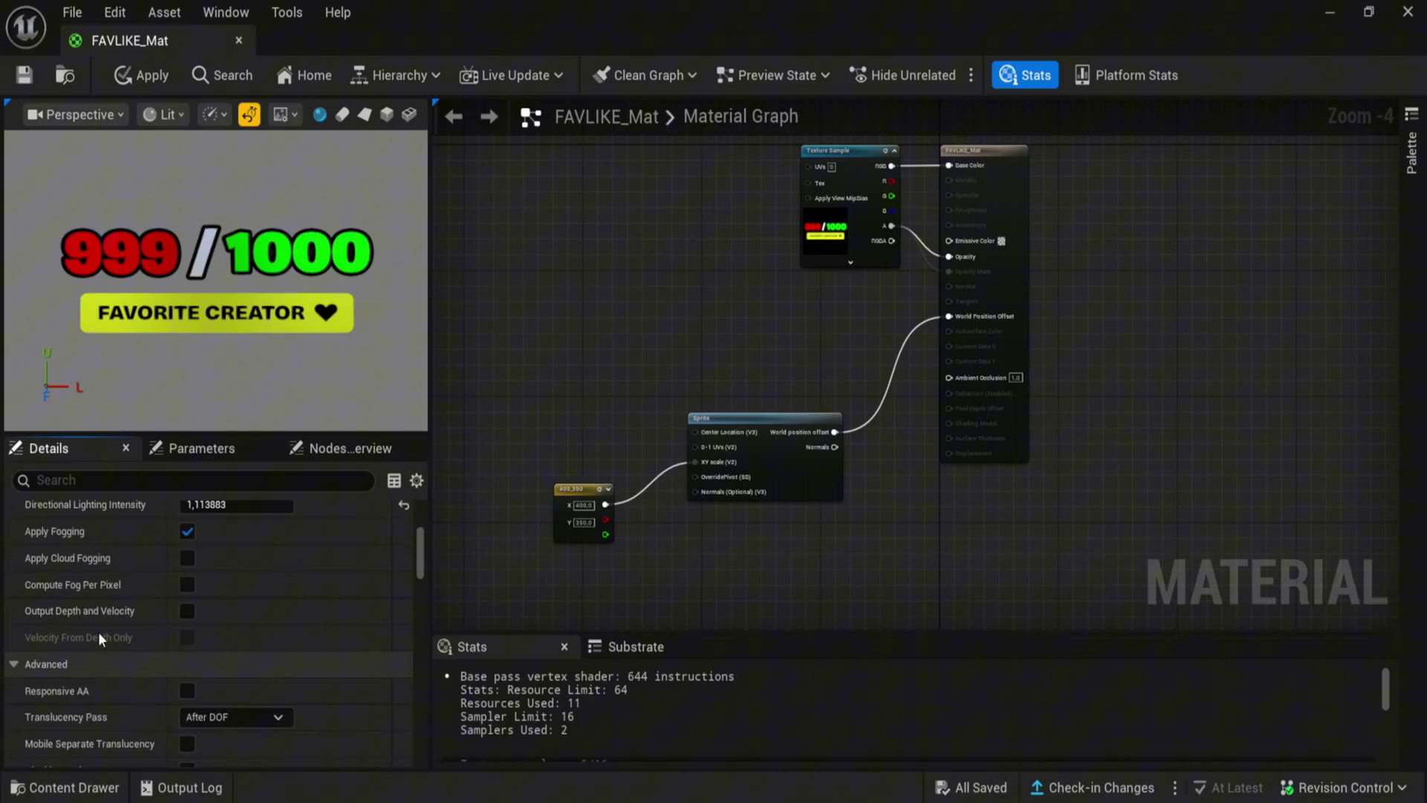
scroll(98, 632, "down", 12)
scroll(113, 619, "up", 7)
scroll(107, 614, "up", 10)
left_click(154, 77)
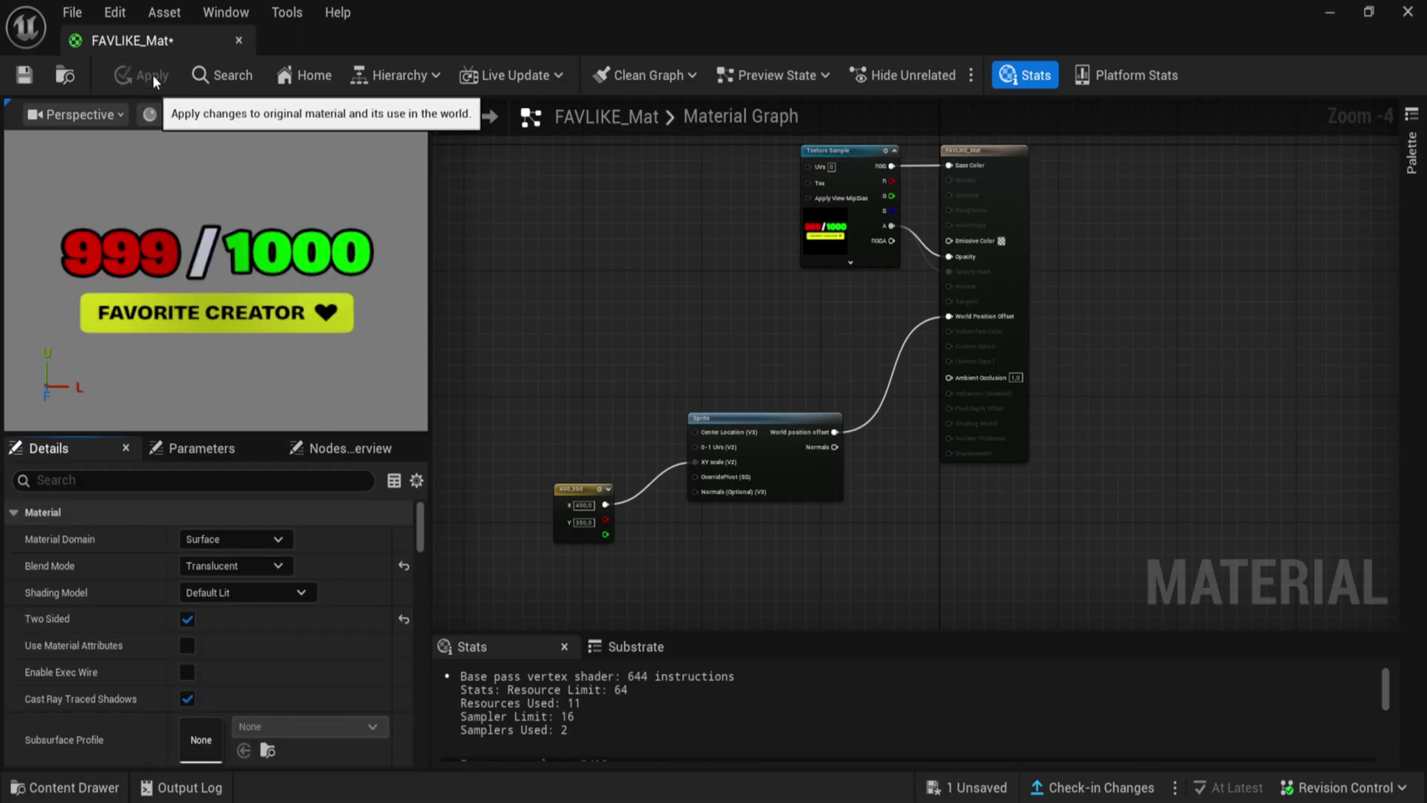
left_click(240, 40)
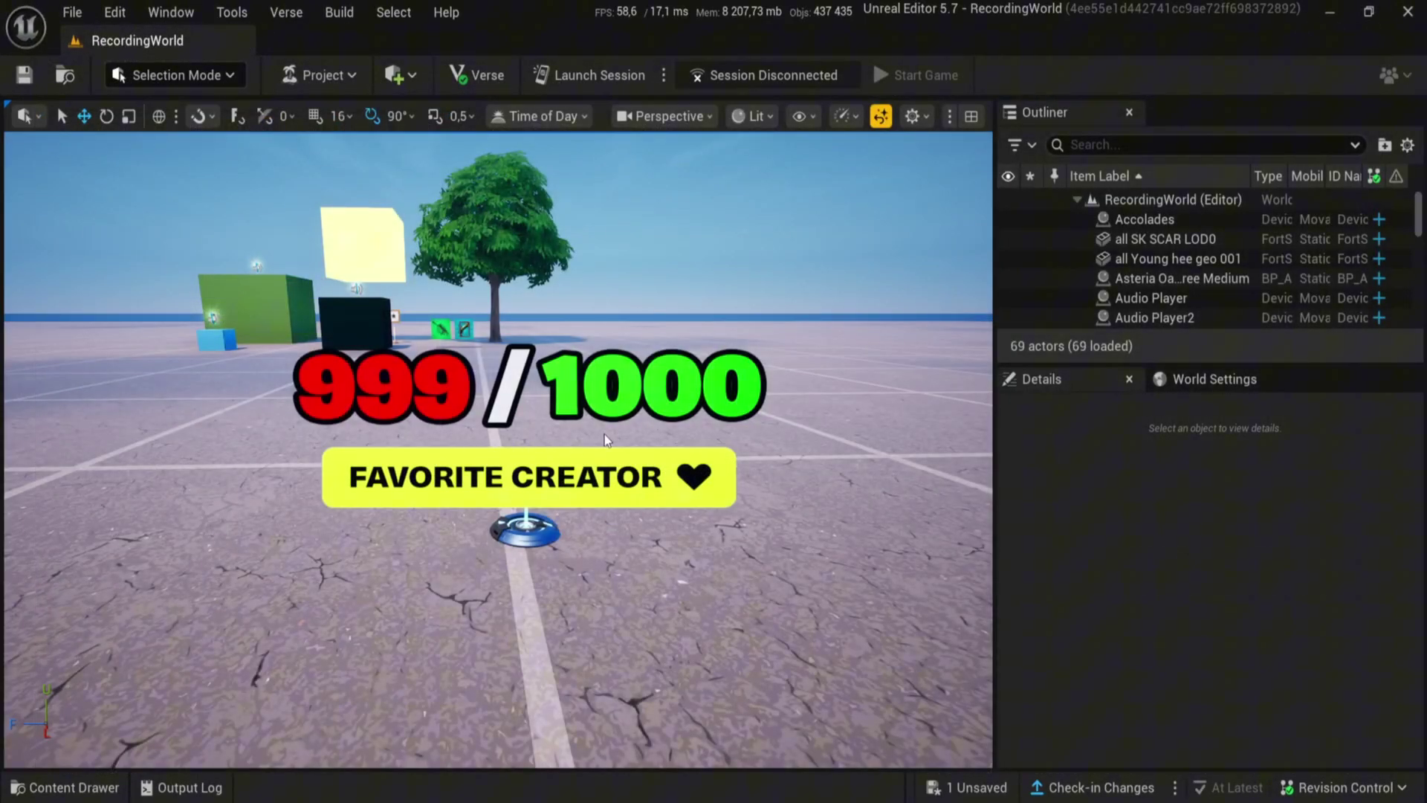
right_click(252, 679)
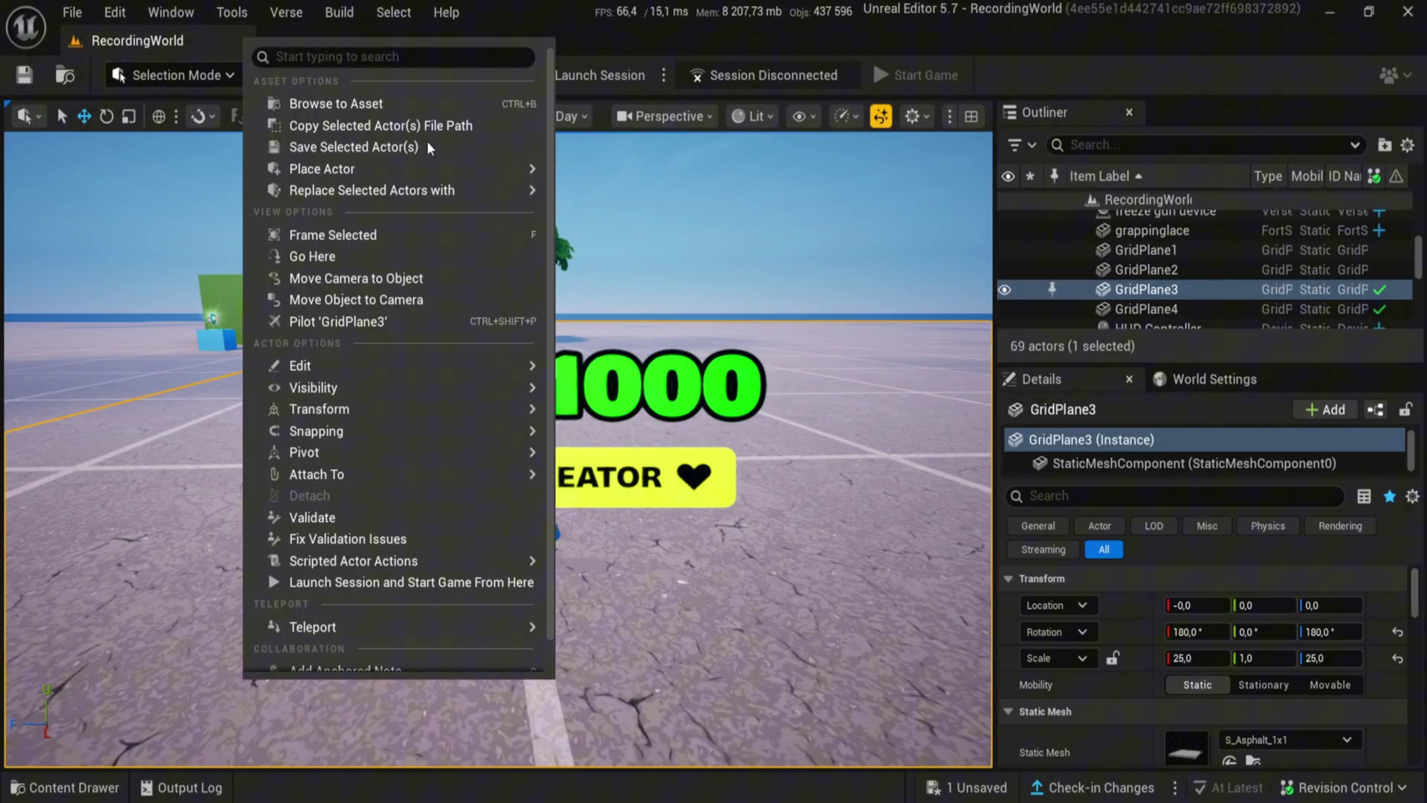
left_click(693, 537)
key("Escape")
Enlarge the Creator Profile device horizontally to a scale of about 2.05 in X and 1.5 in Z
right_click_drag(693, 538, 521, 389)
key("s")
key("w")
left_click(523, 390)
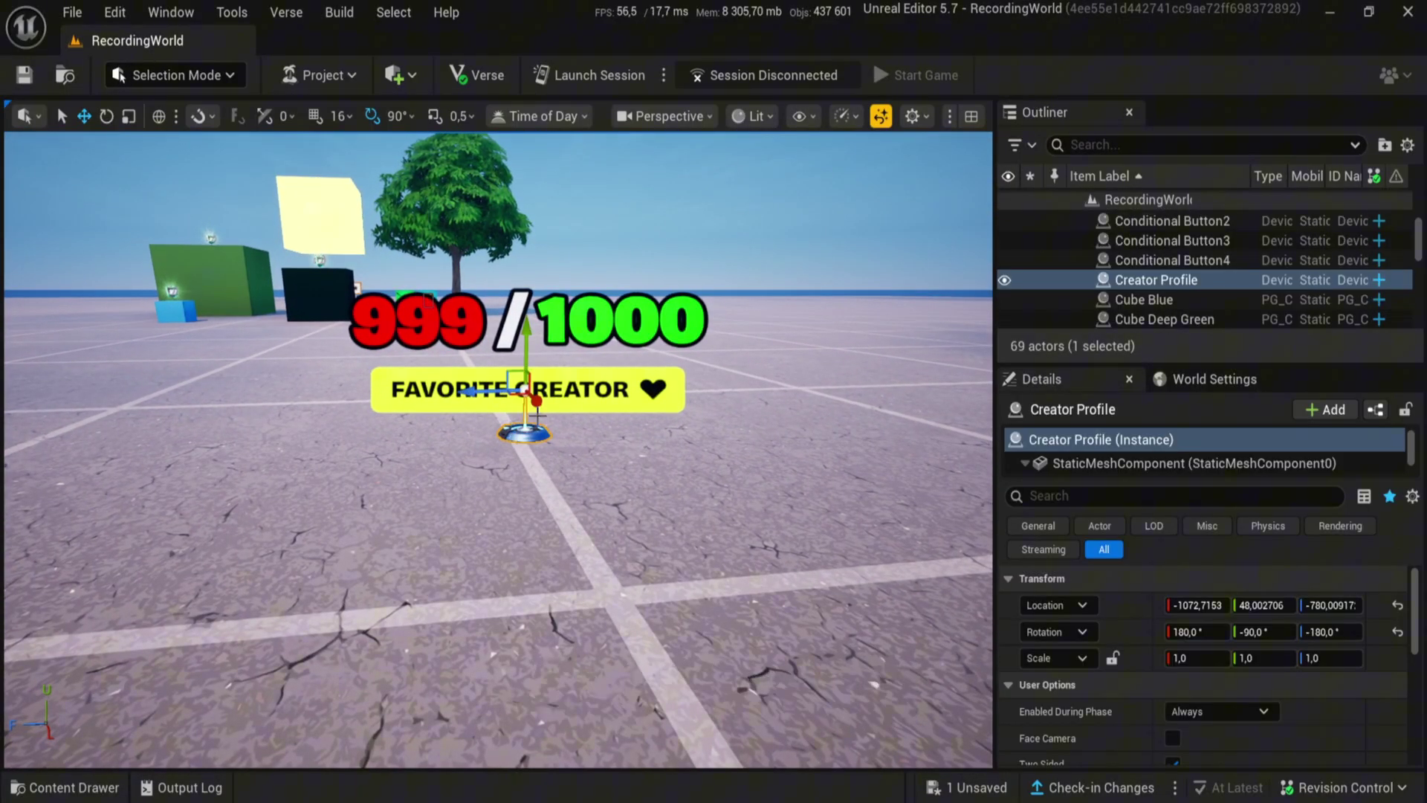
left_click_drag(512, 382, 515, 383)
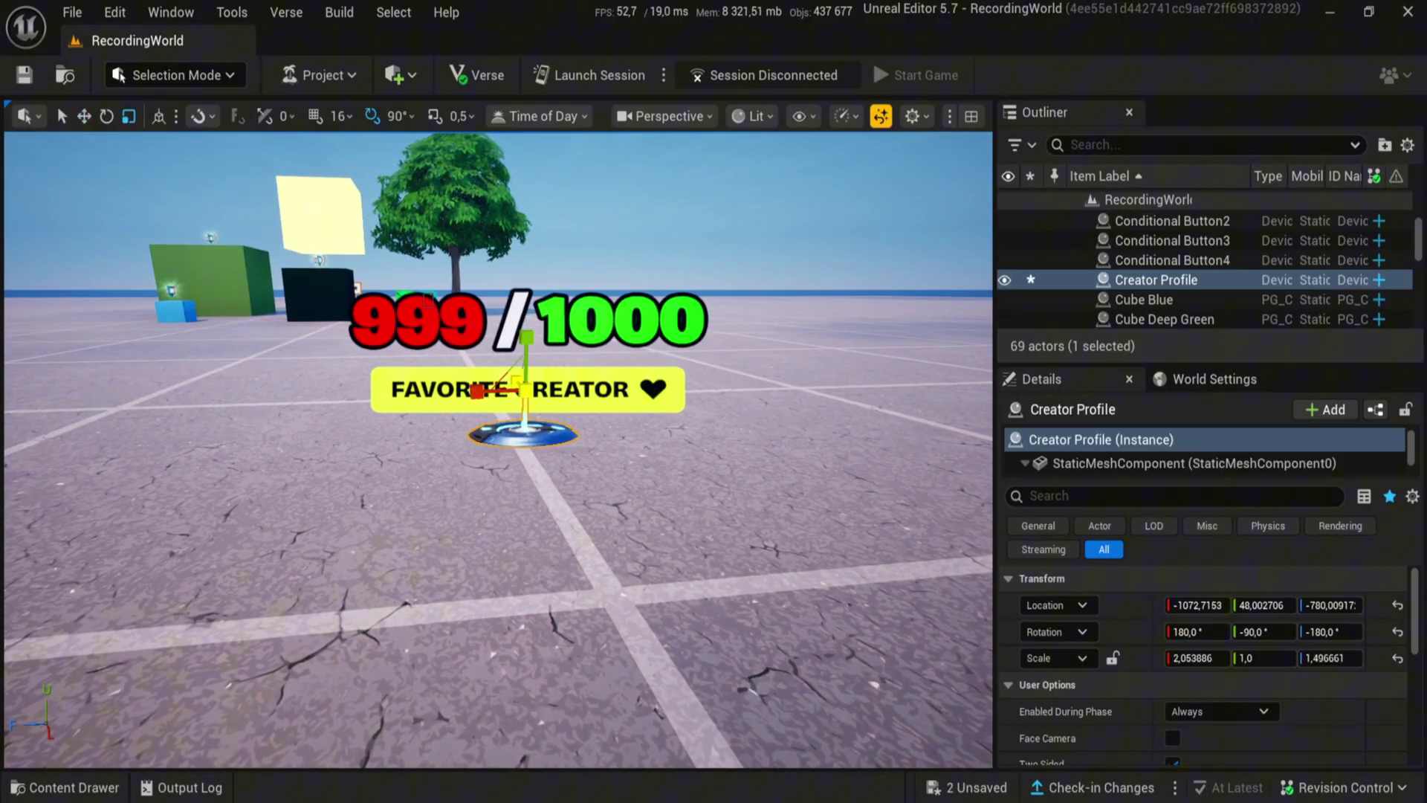
left_click(598, 494)
key("s")
right_click_drag(613, 509, 617, 477)
key("w")
key("s")
key("g")
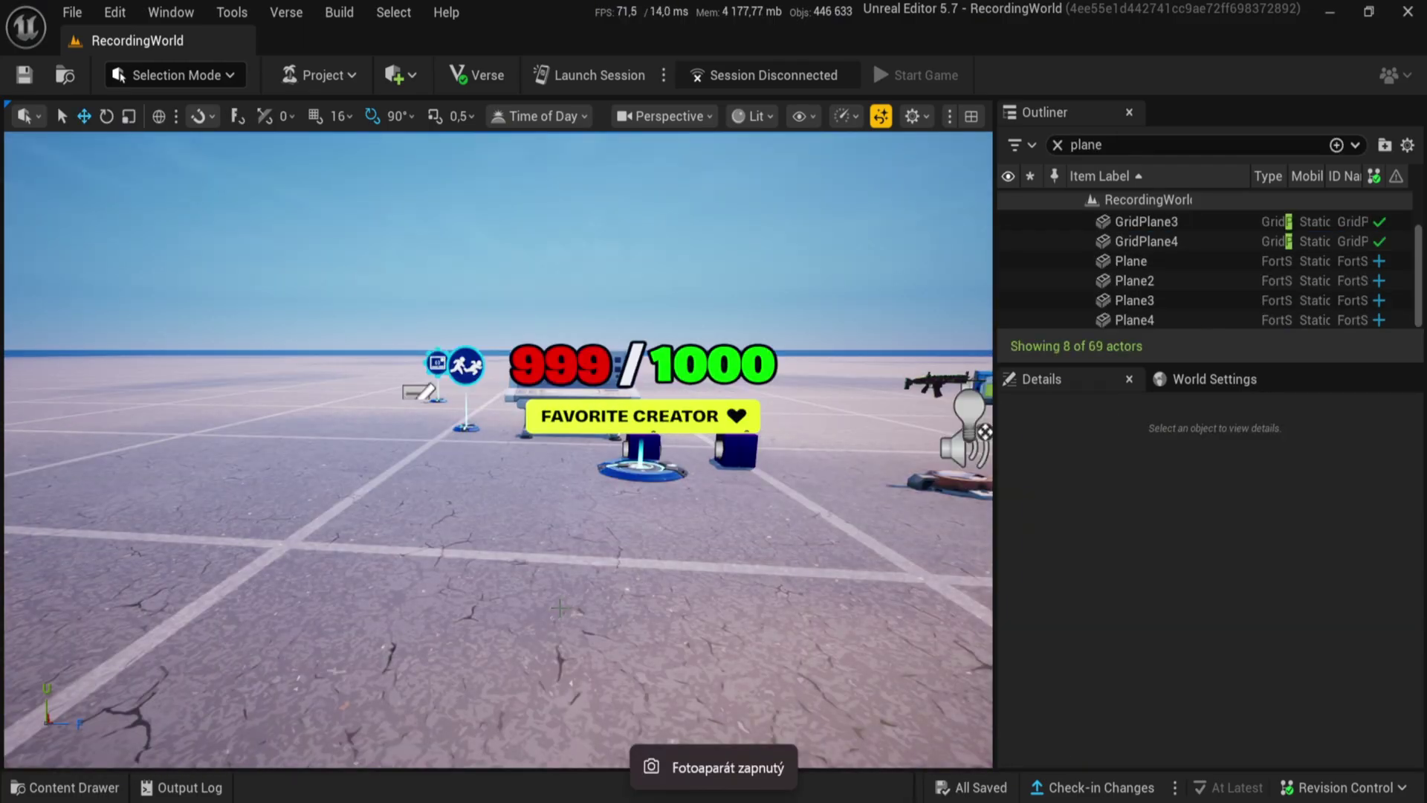
Import the Board1-Corners PNG from the UEFN - assets folder into RecordingWorld Content
key("ctrl+space")
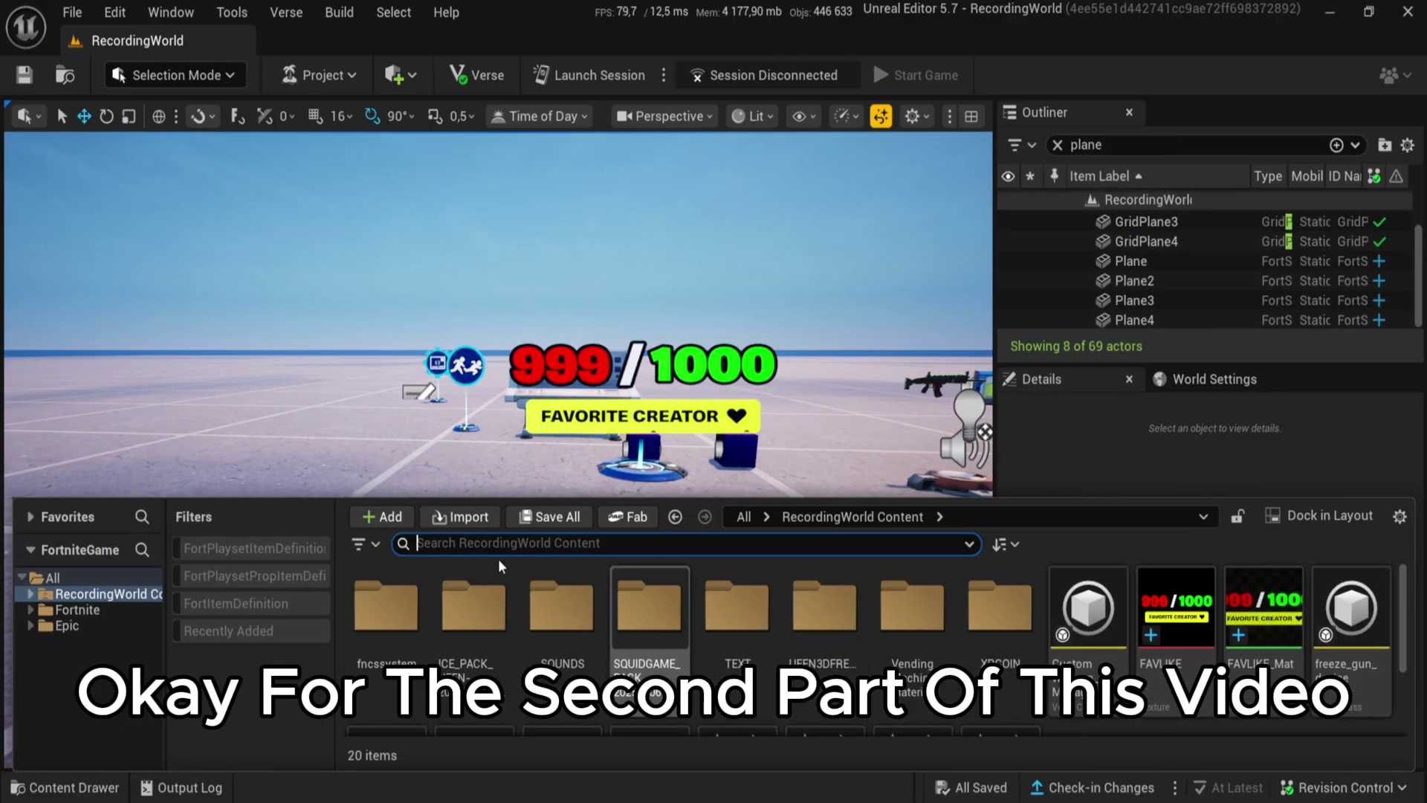
left_click(450, 516)
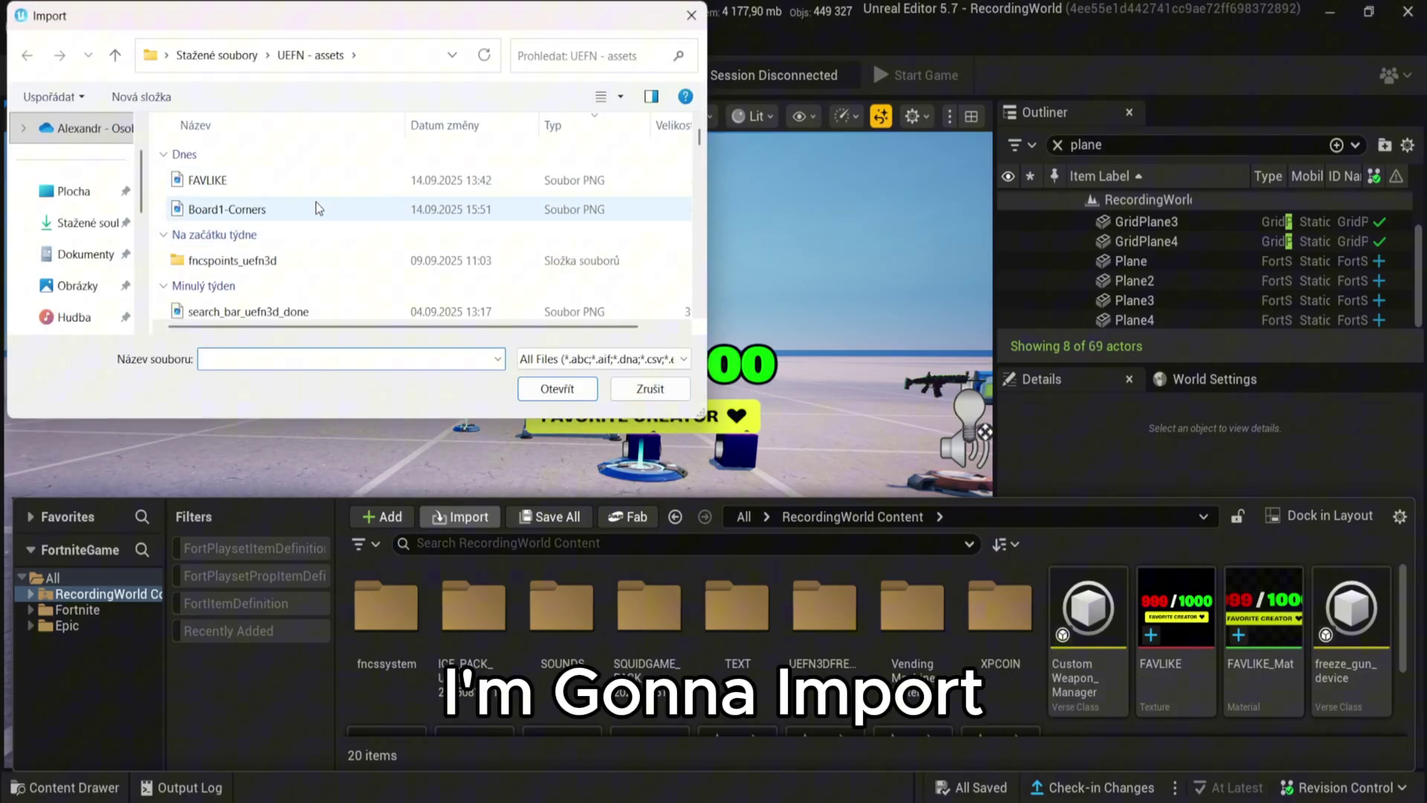
double_click(315, 201)
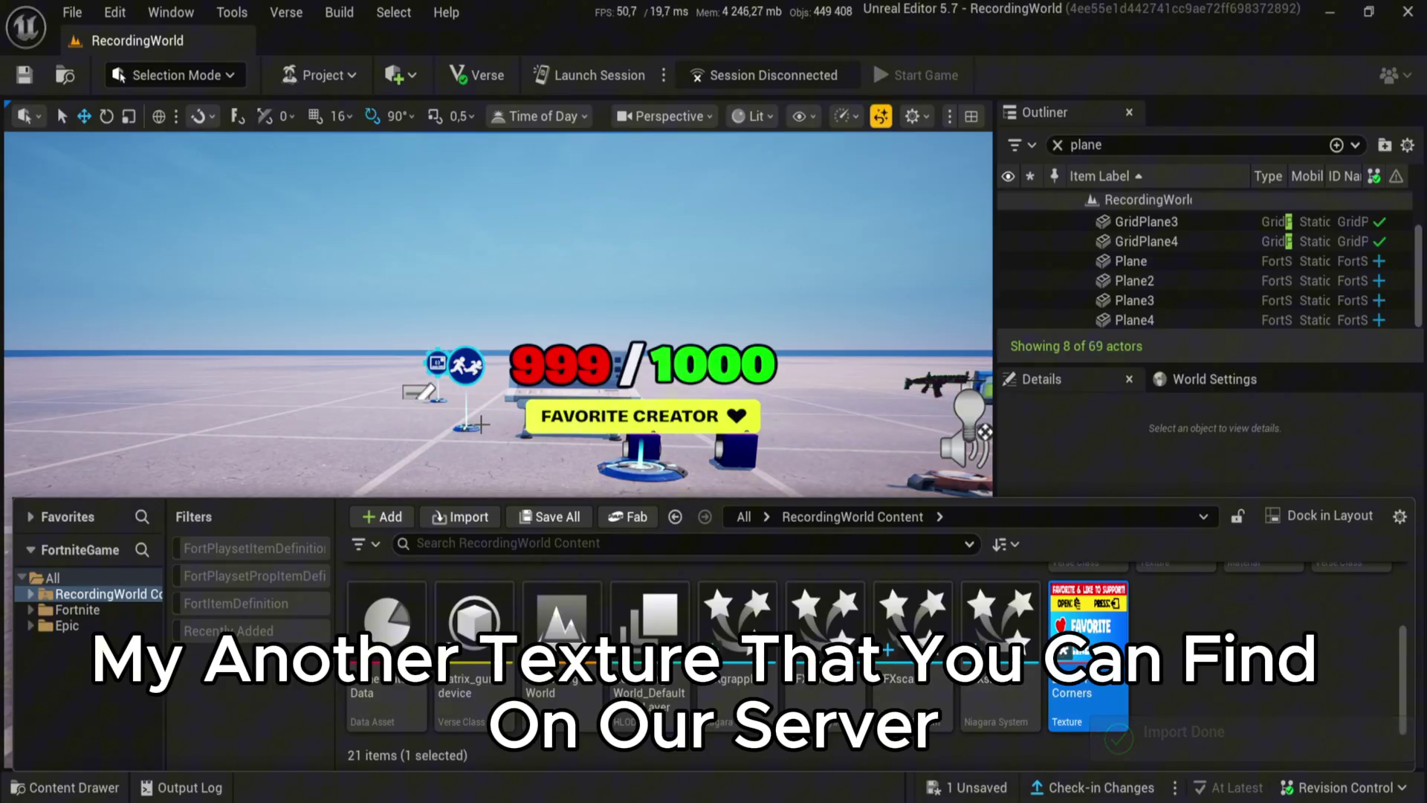
right_click_drag(395, 419, 327, 467)
Create a Widget Blueprint in RecordingWorld Content with User Widget as its parent class
key("ctrl+space")
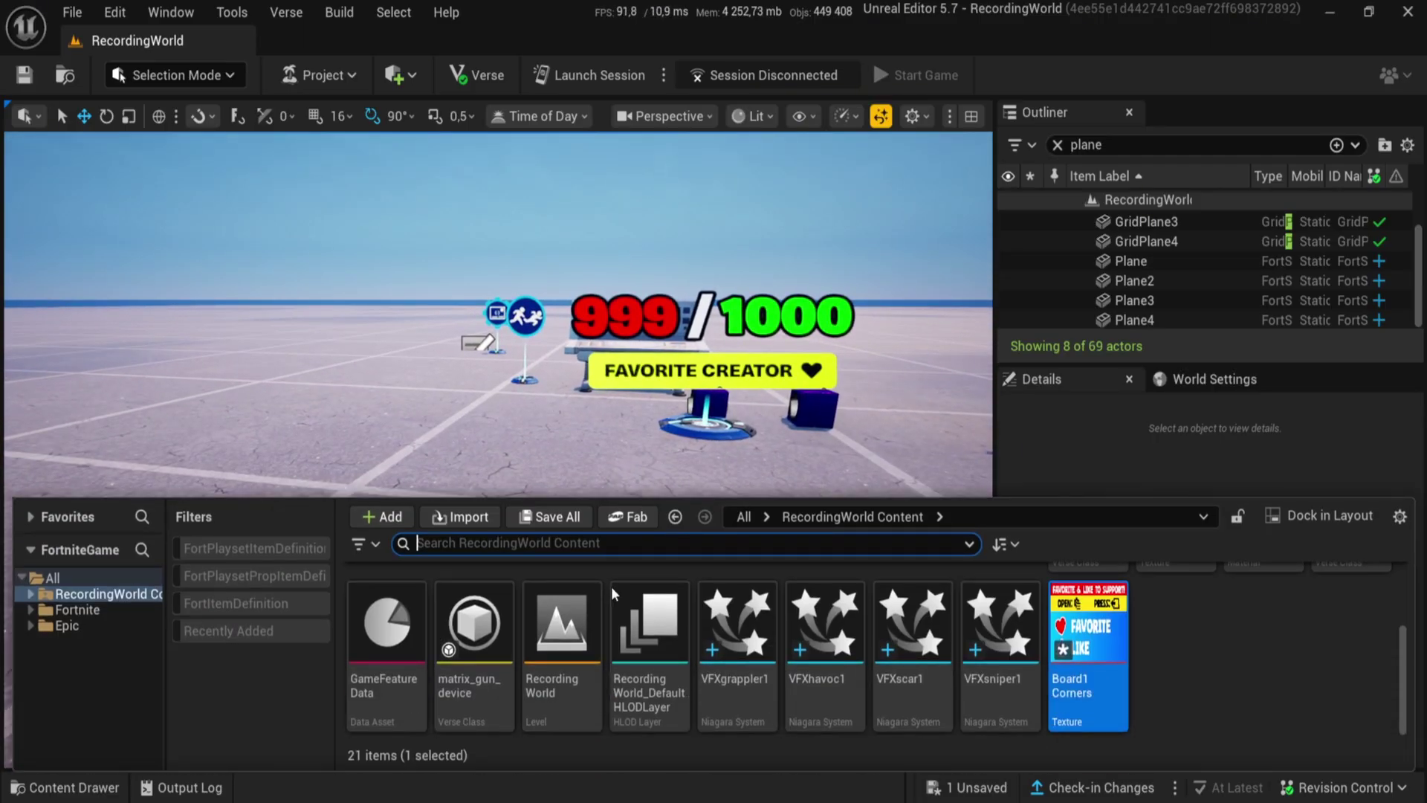
right_click(1182, 663)
mouse_move(1230, 627)
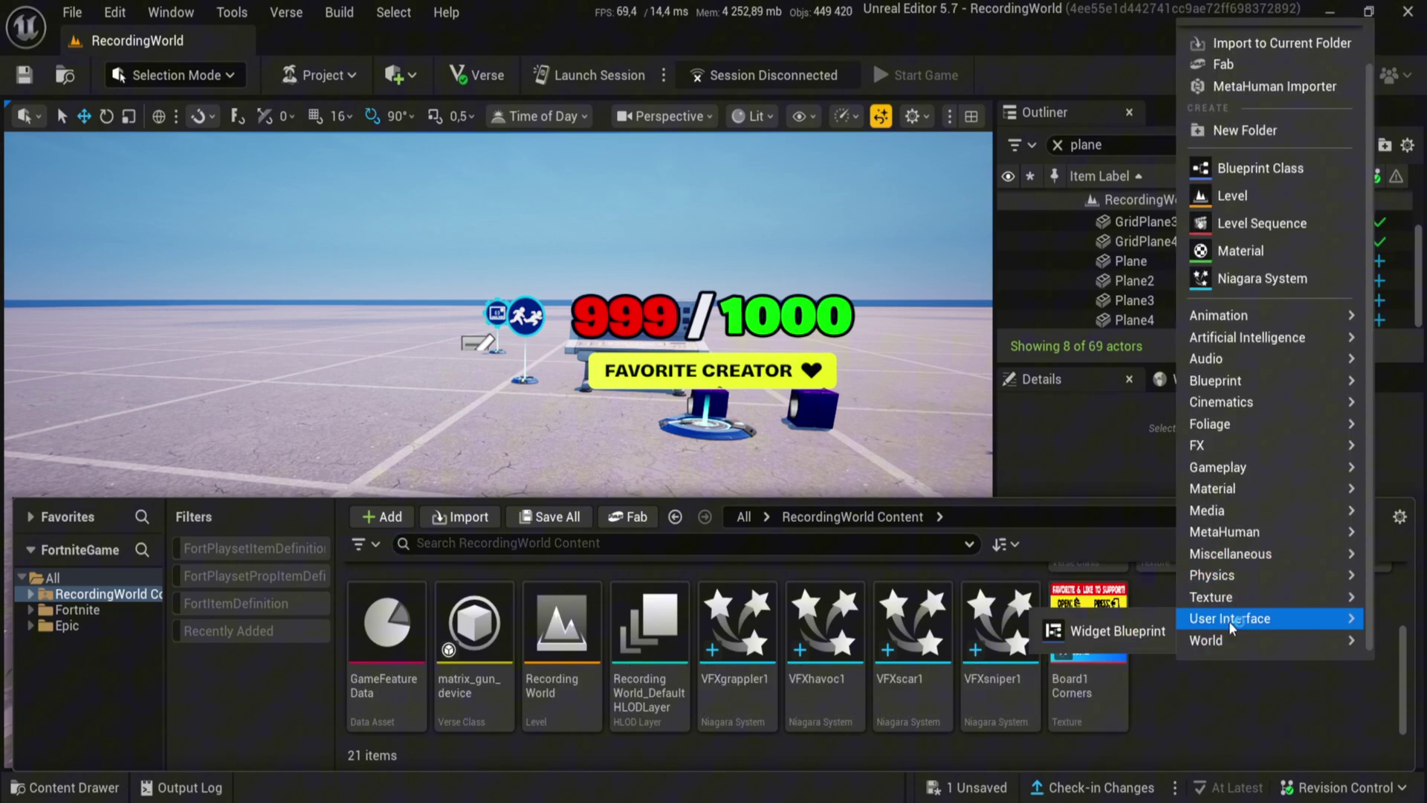
left_click(1134, 630)
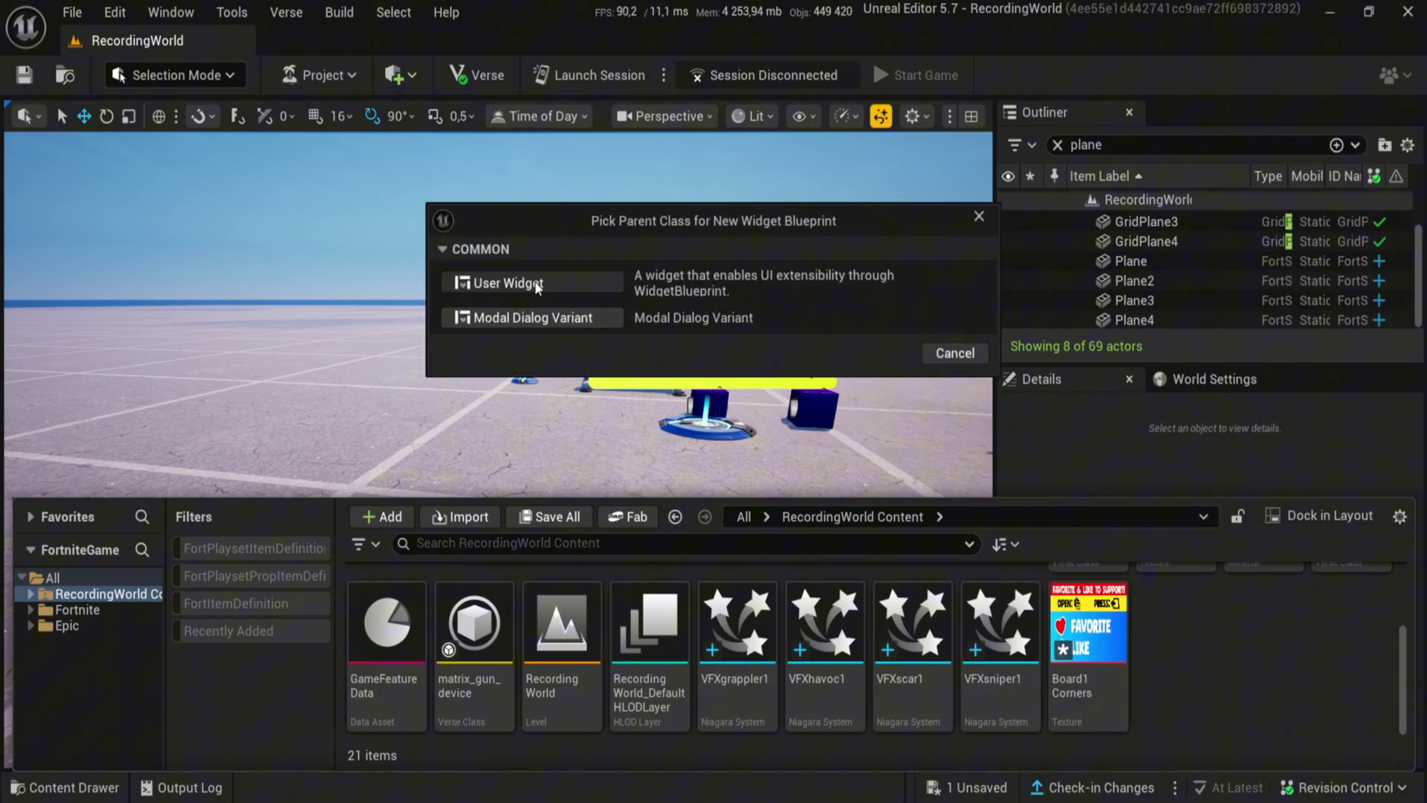
left_click(535, 282)
Name the new widget blueprint LIKEFAV and open it for editing
key("Caps_Lock")
key("BackSpace")
key("BackSpace")
key("BackSpace")
key("Caps_Lock")
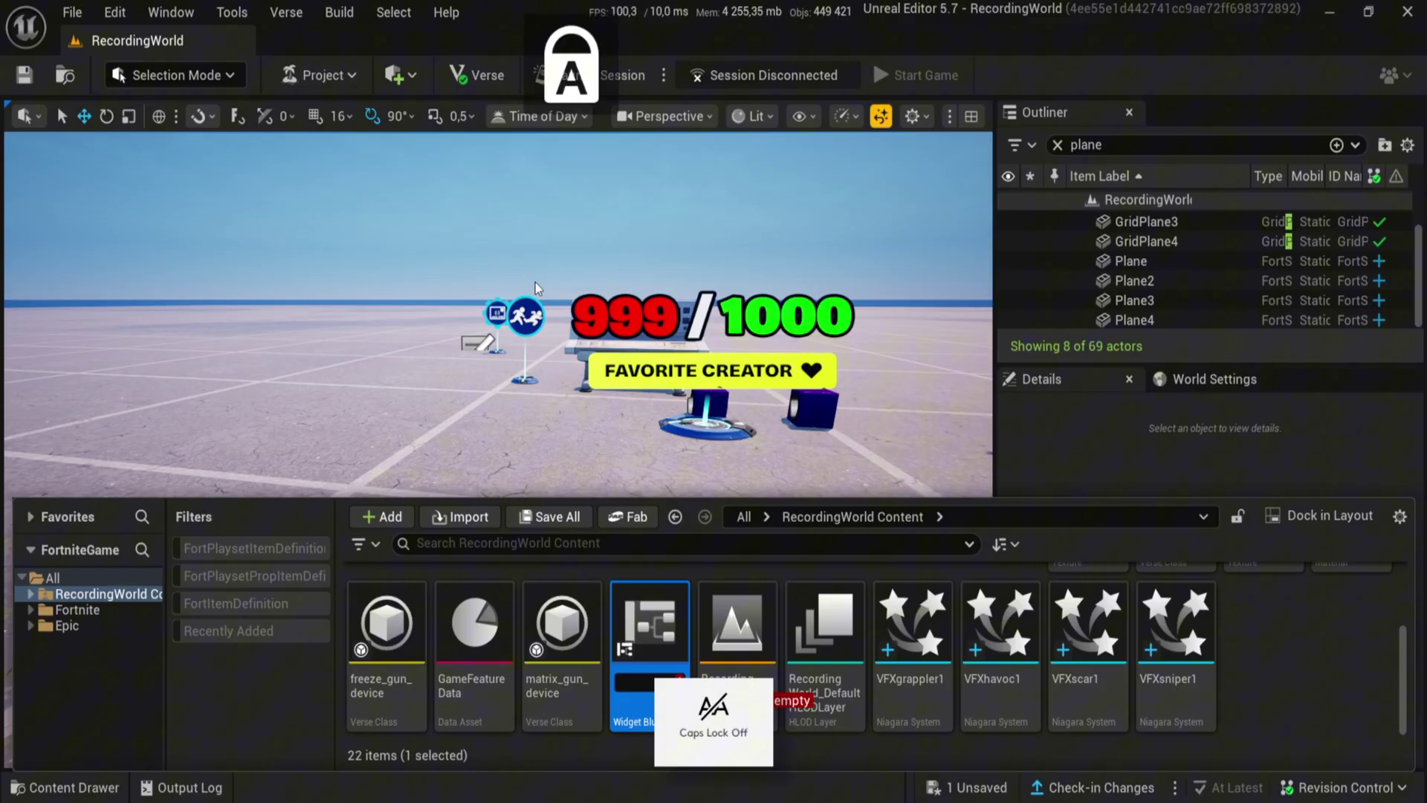
type("LIKEFA")
key("Caps_Lock")
type("V")
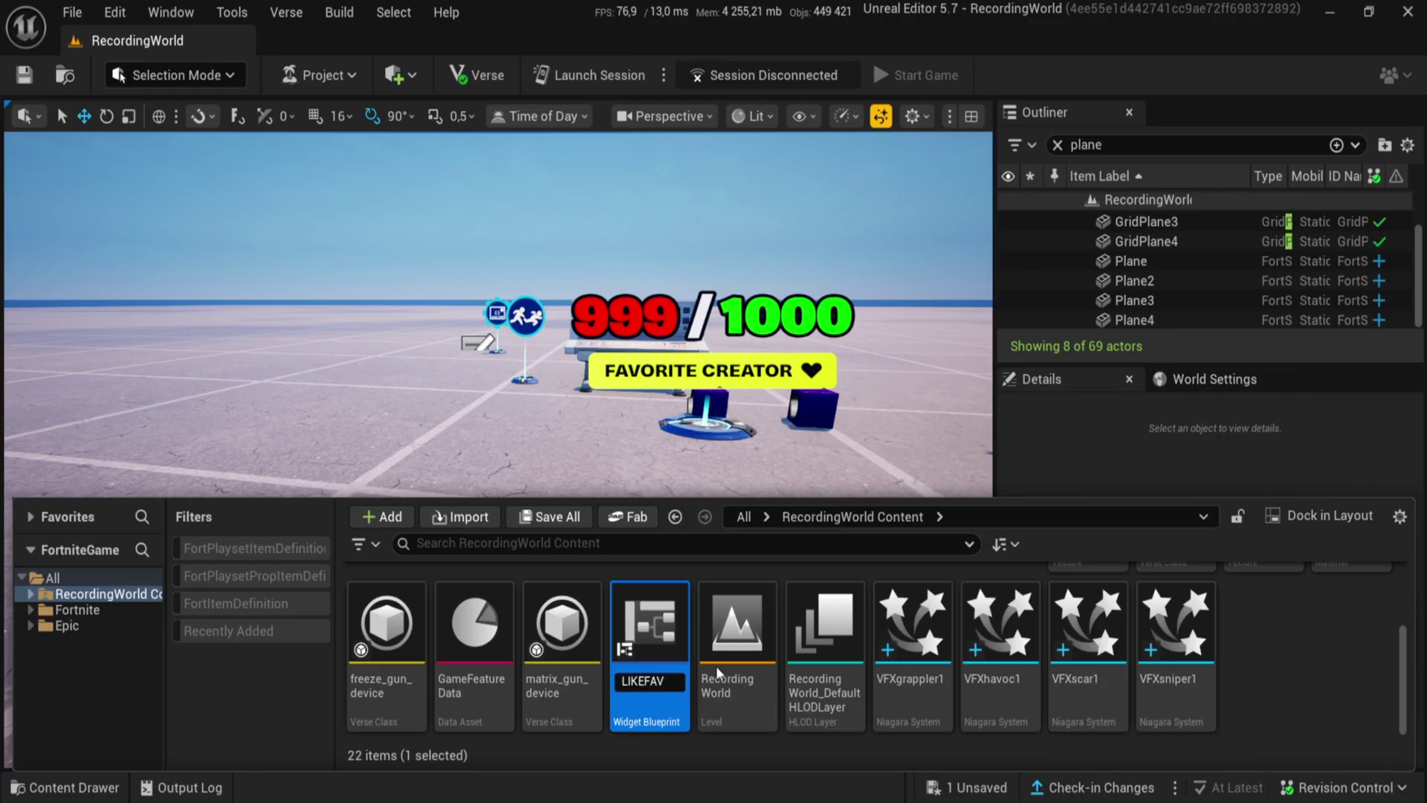
key("Return")
double_click(579, 662)
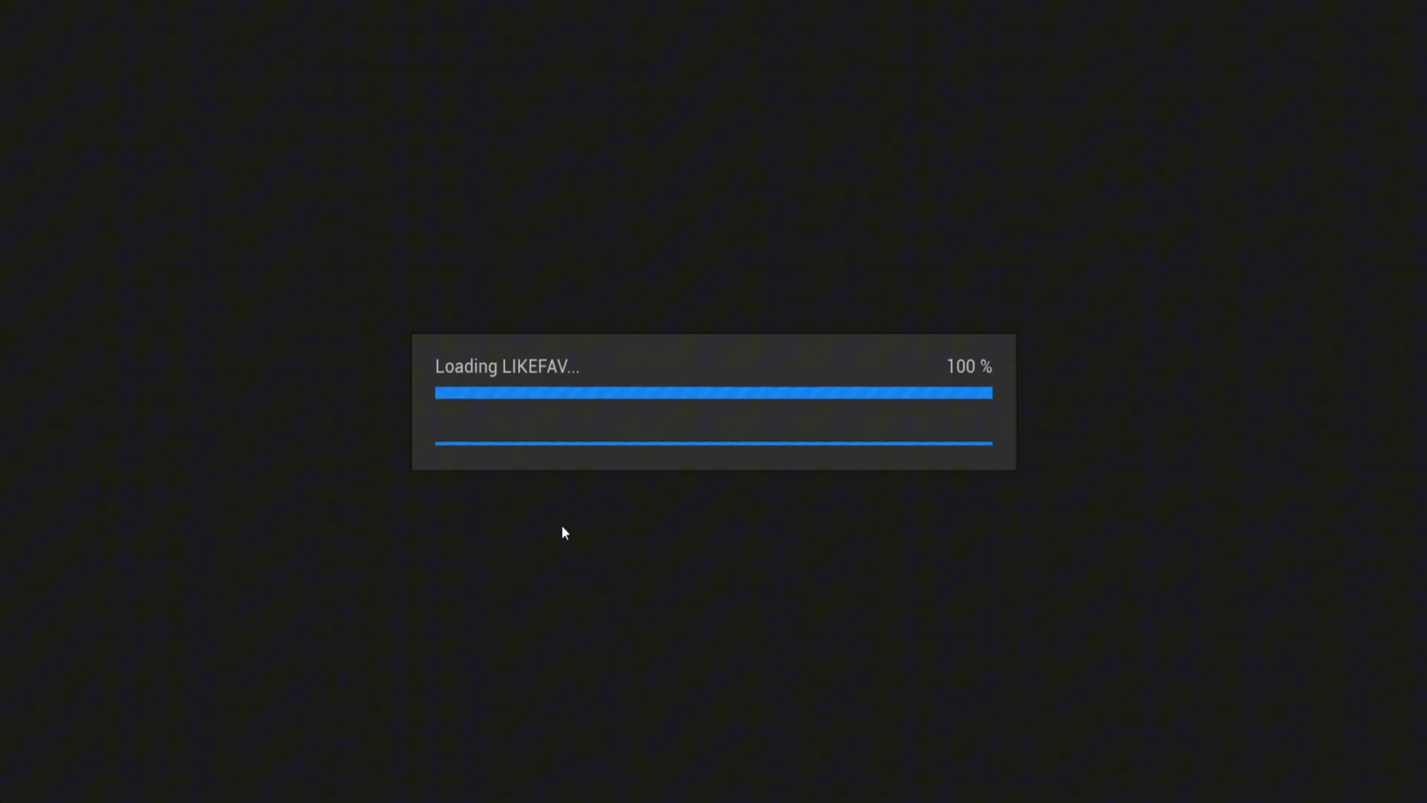
Add a Canvas Panel as the root of the LIKEFAV widget
scroll(630, 483, "down", 1)
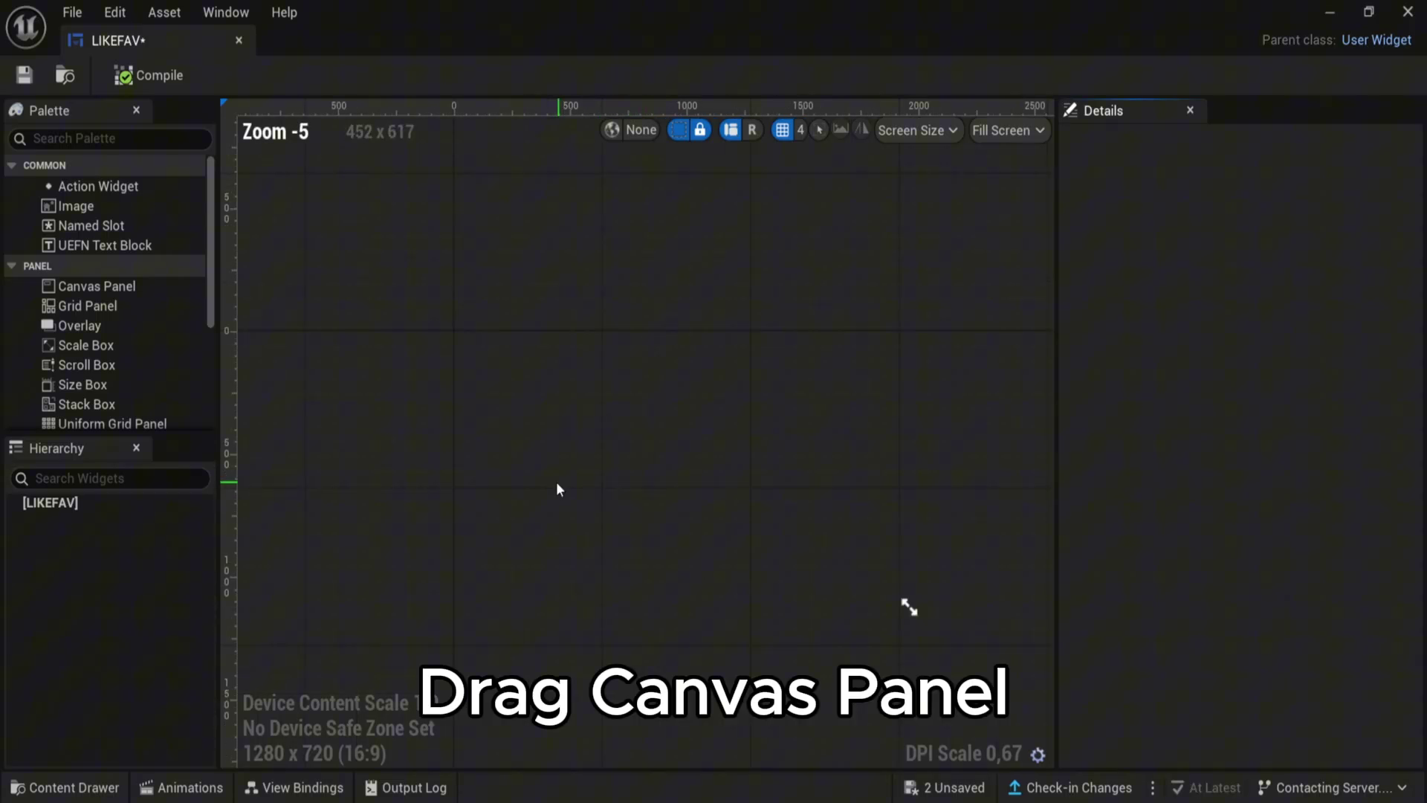
left_click_drag(208, 297, 581, 421)
scroll(581, 420, "down", 1)
scroll(581, 421, "up", 2)
Place the Board1 Corners texture as an image at the canvas's left edge and anchor it center left
key("ctrl+space")
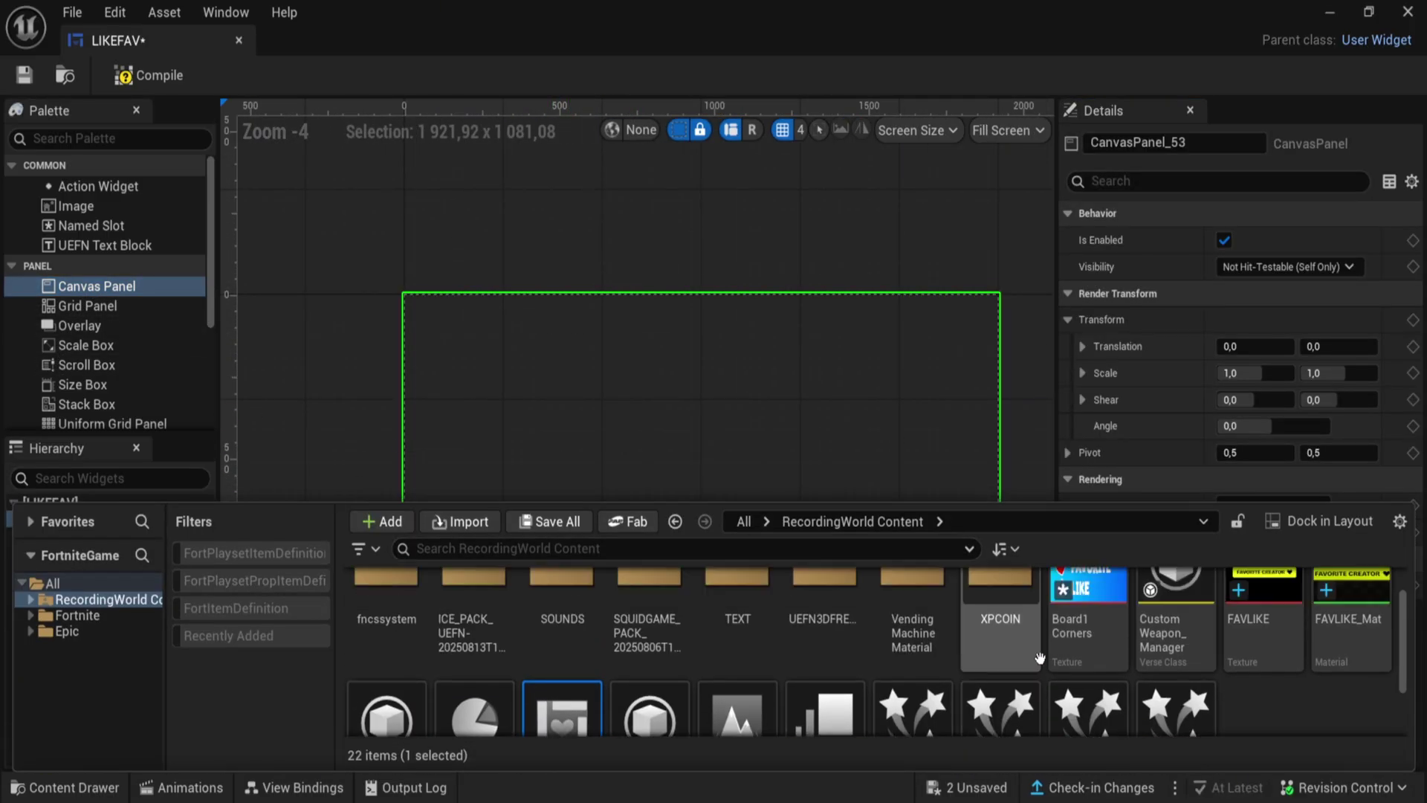
scroll(1000, 654, "up", 2)
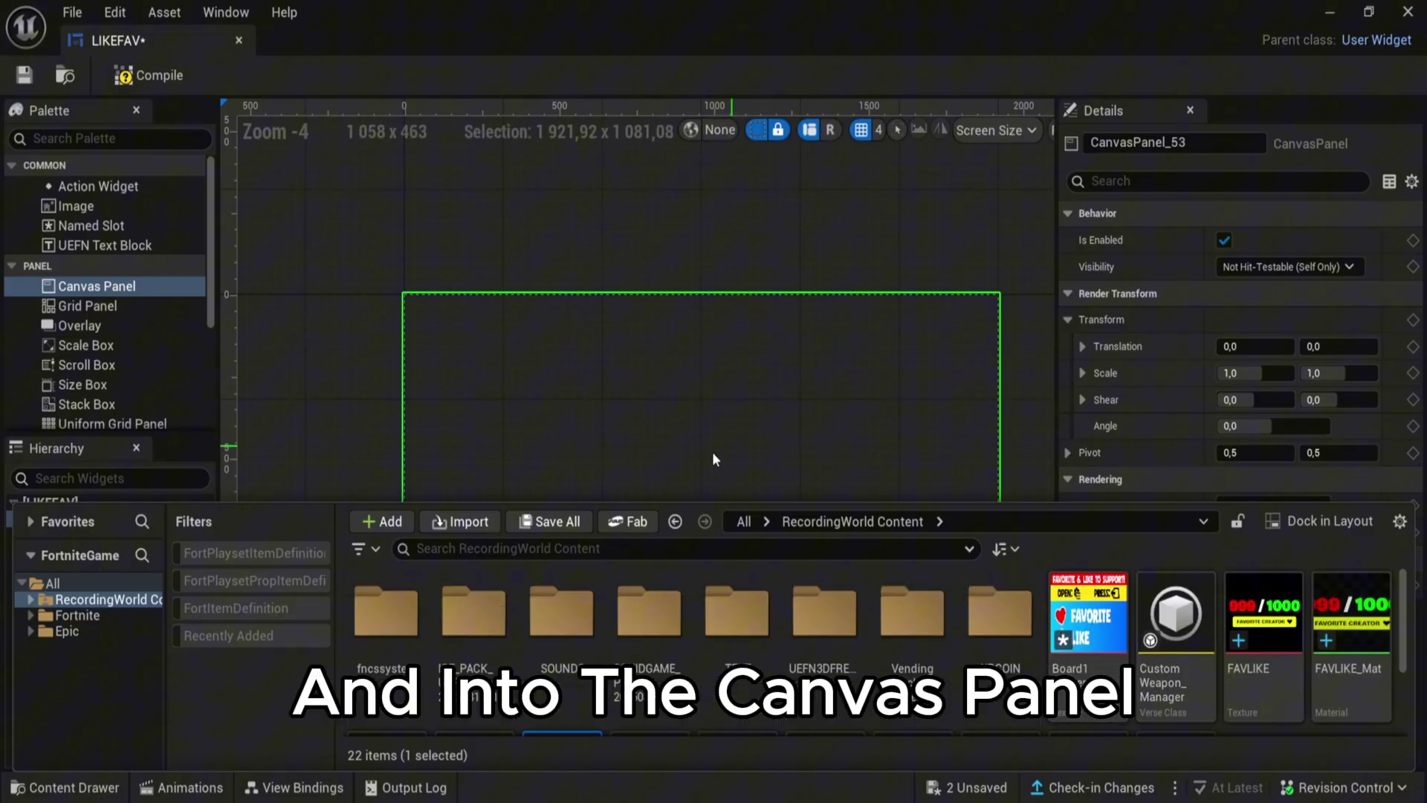
left_click(1096, 639)
left_click_drag(1095, 639, 450, 487)
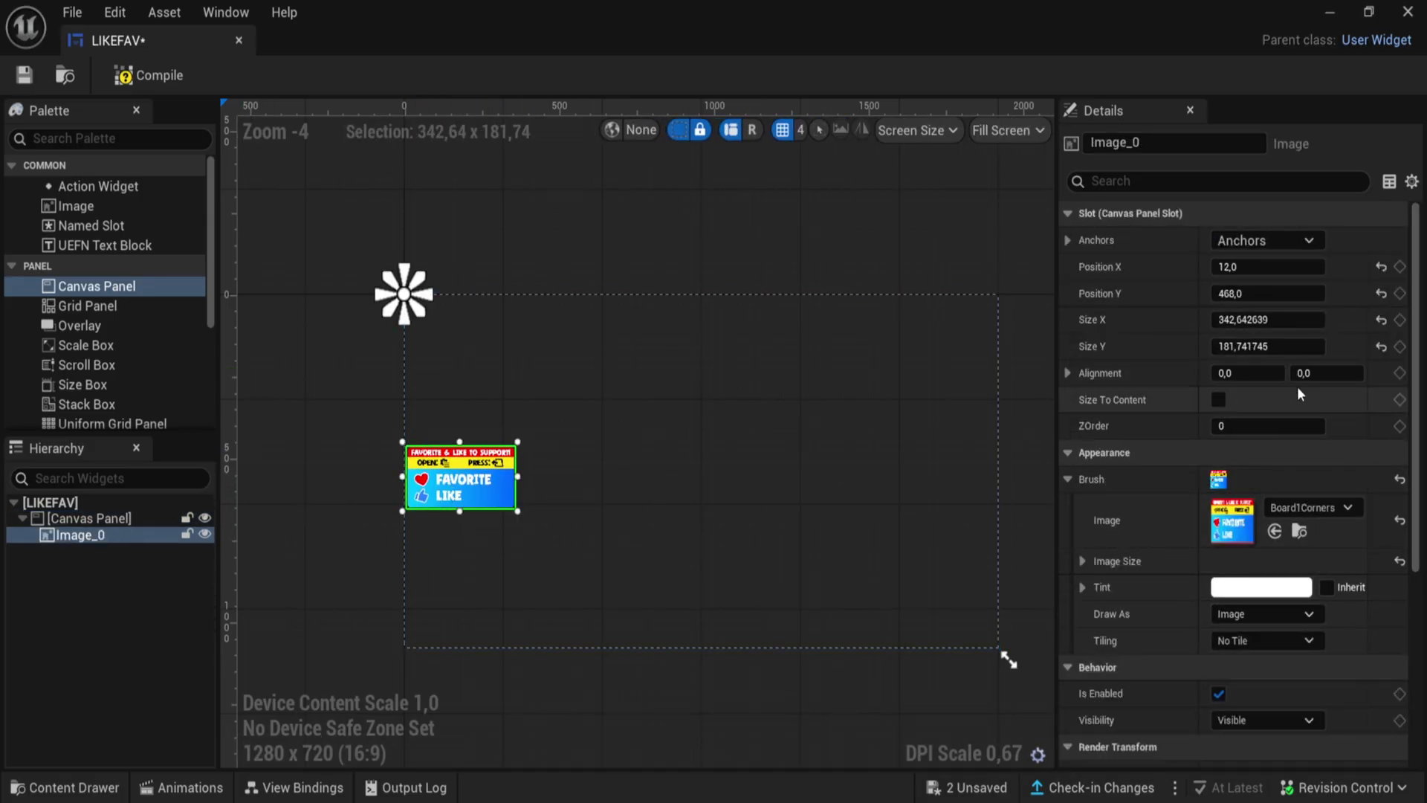
left_click(1252, 240)
left_click(1187, 365)
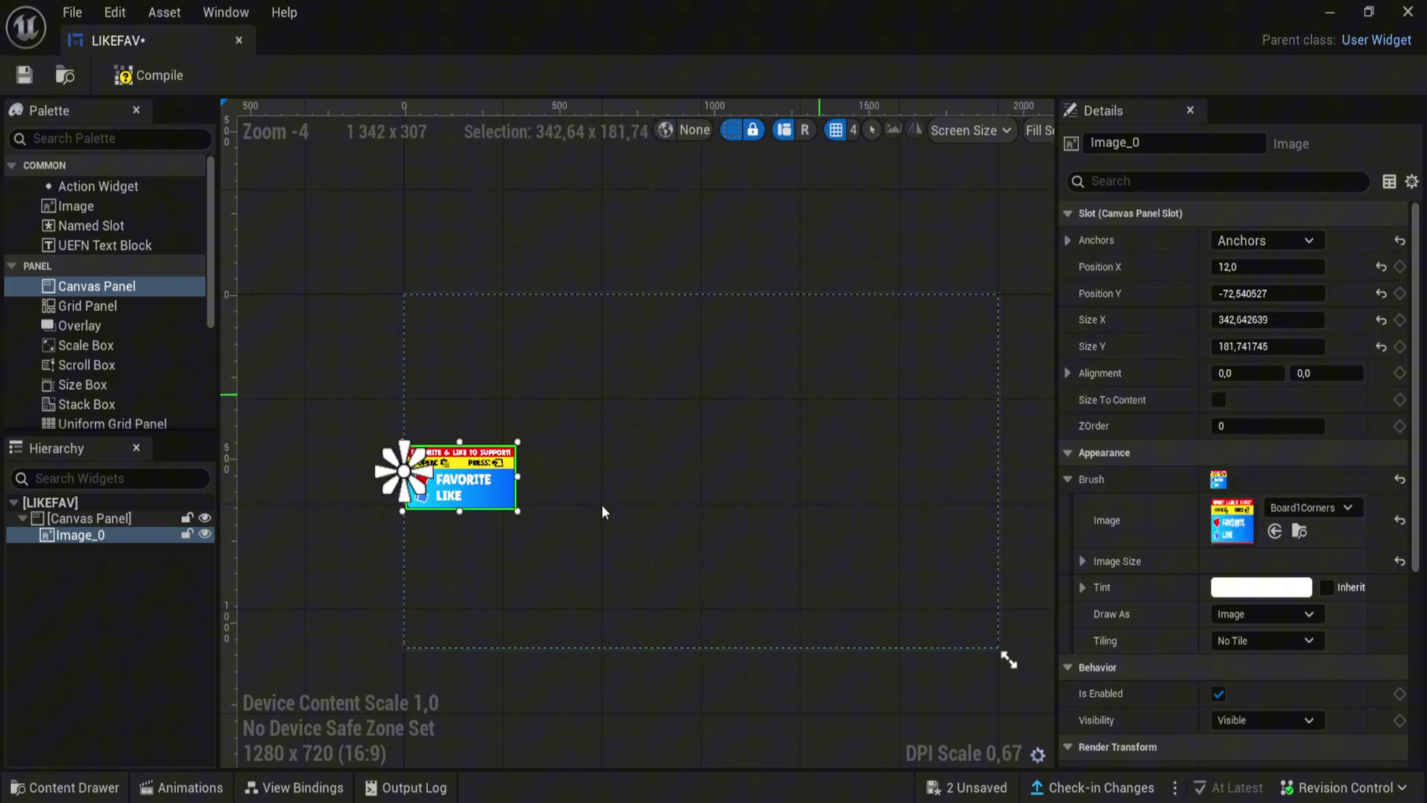
Shrink the Board1 Corners image to about 316 by 158 and compile the LIKEFAV widget
left_click_drag(493, 473, 513, 442)
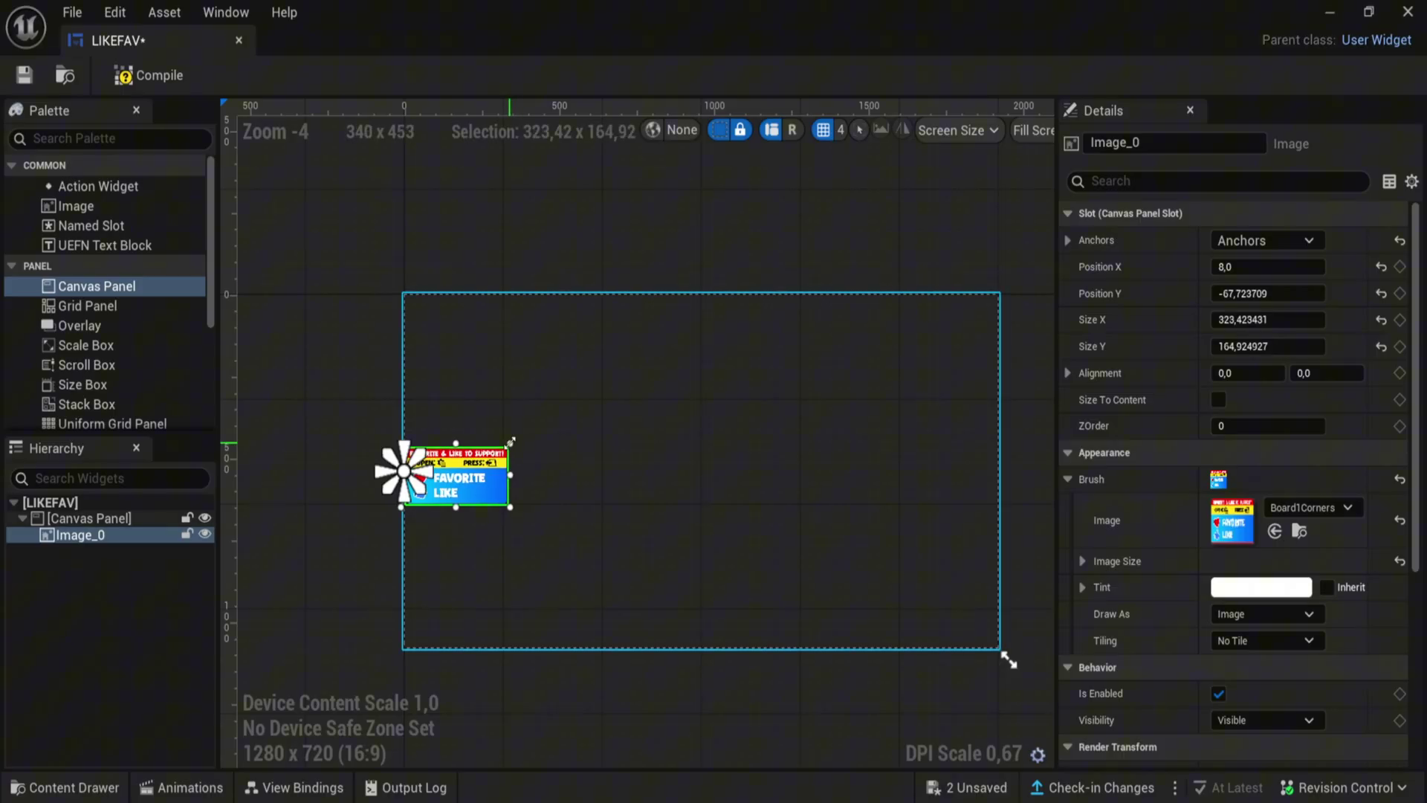
scroll(1121, 659, "down", 4)
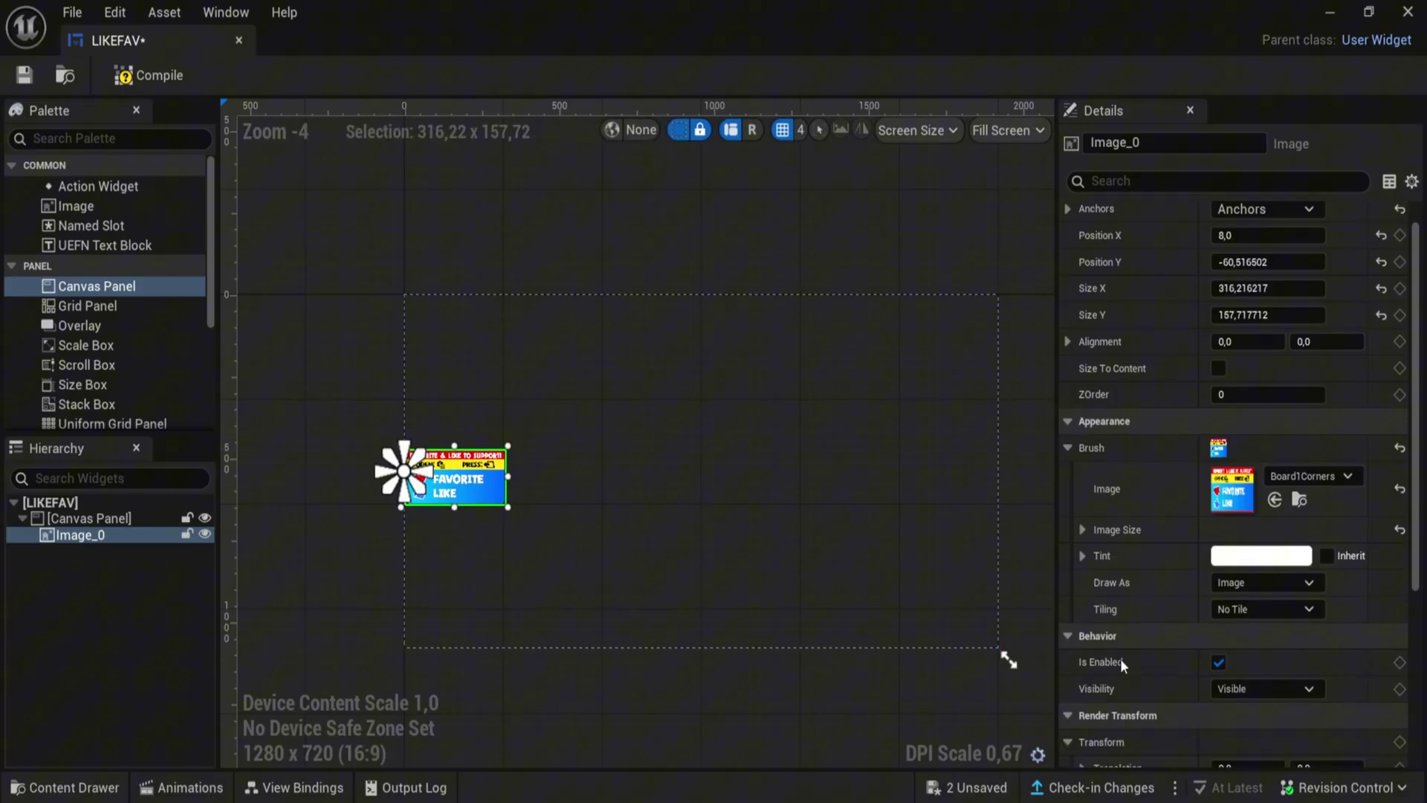
scroll(1121, 659, "up", 4)
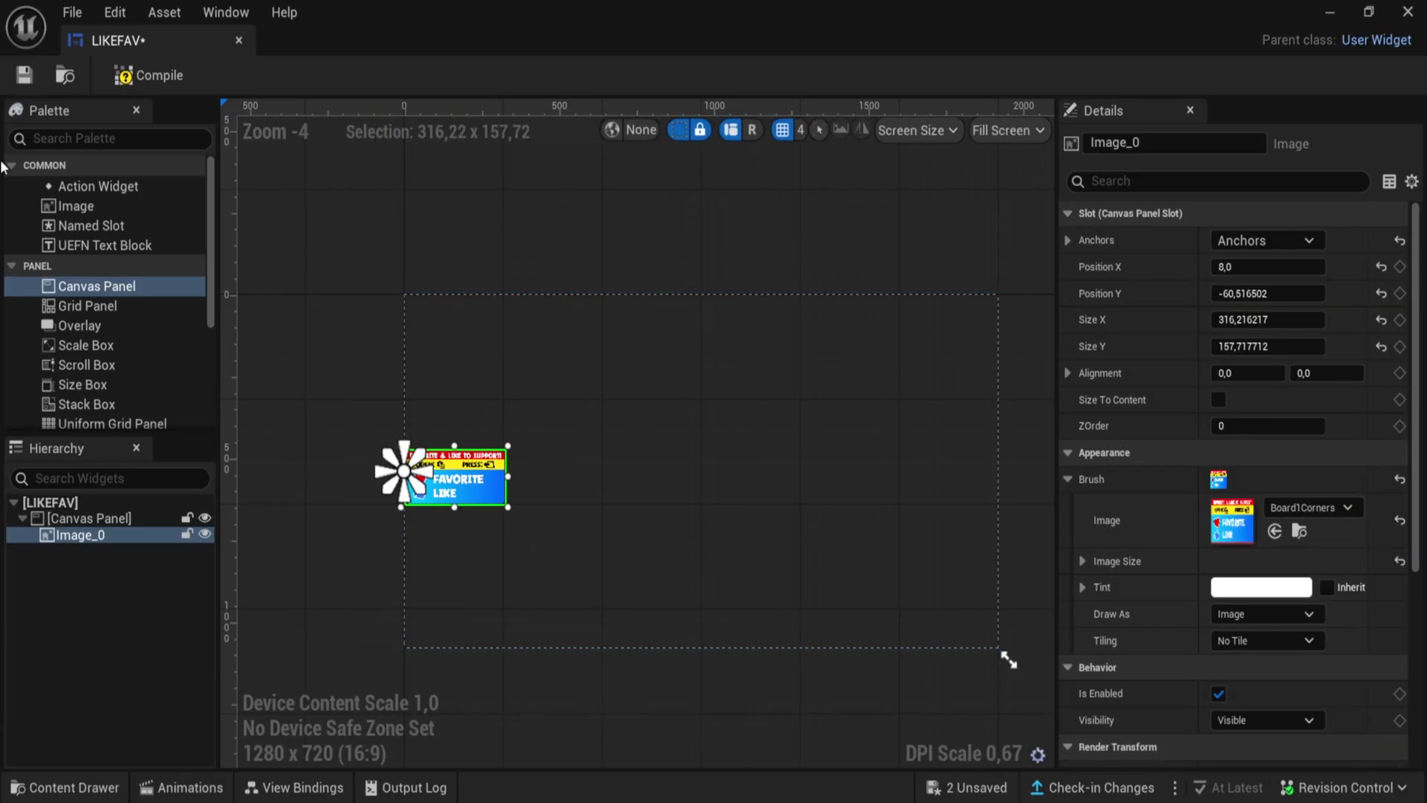
left_click(147, 77)
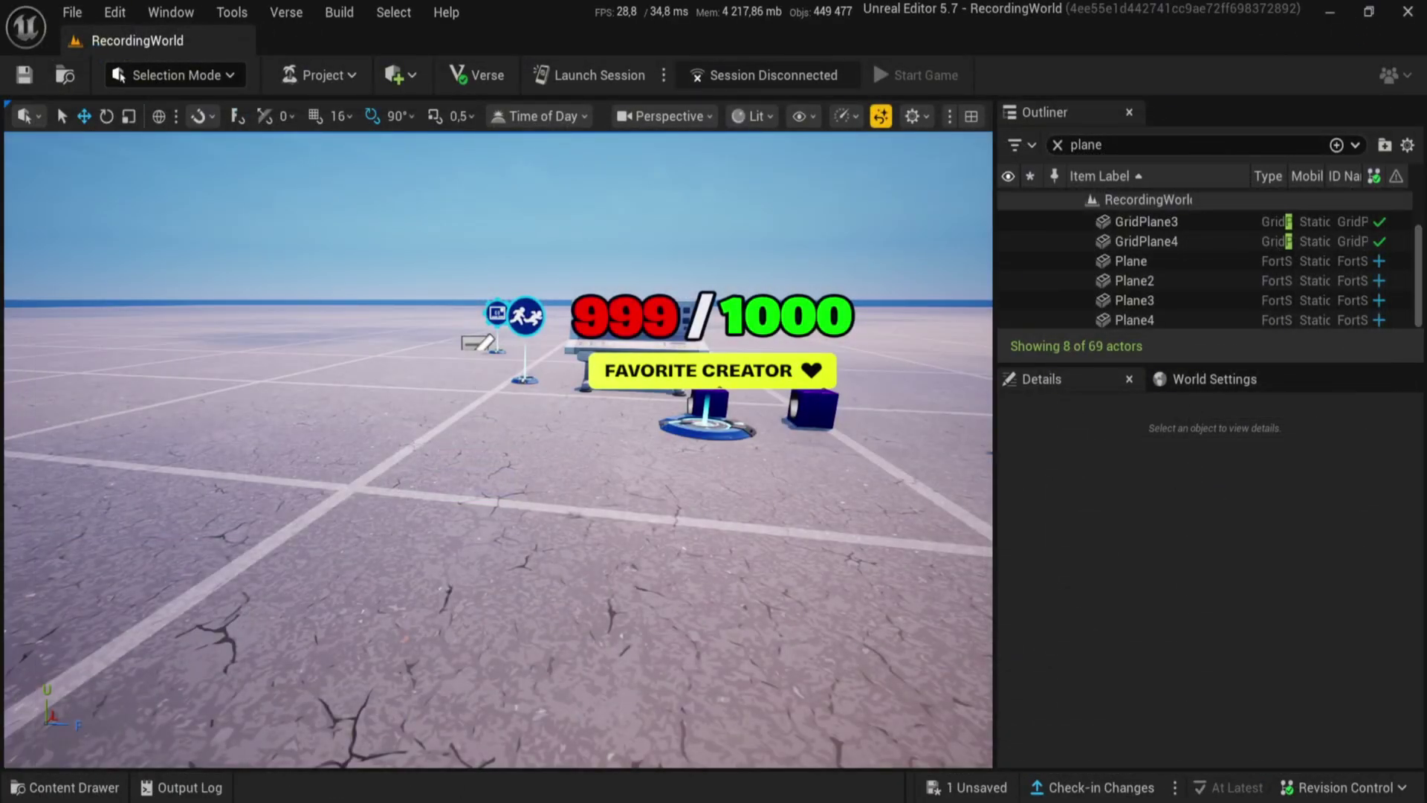
Find the HUD Message Device in the Fortnite content and place it on the floor in front of the favorite creator display
right_click(541, 459)
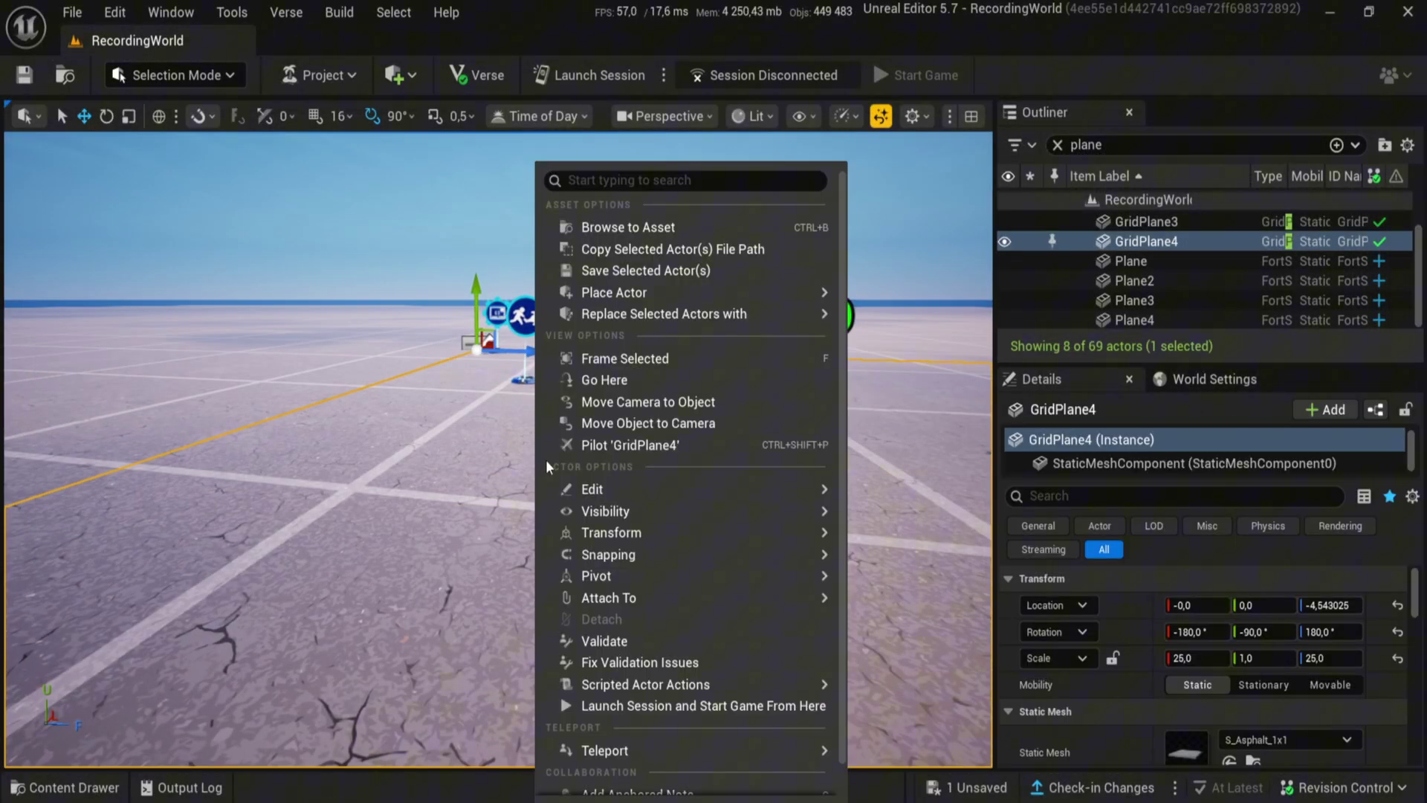
left_click(536, 471)
right_click_drag(528, 472, 557, 471)
key("ctrl+space")
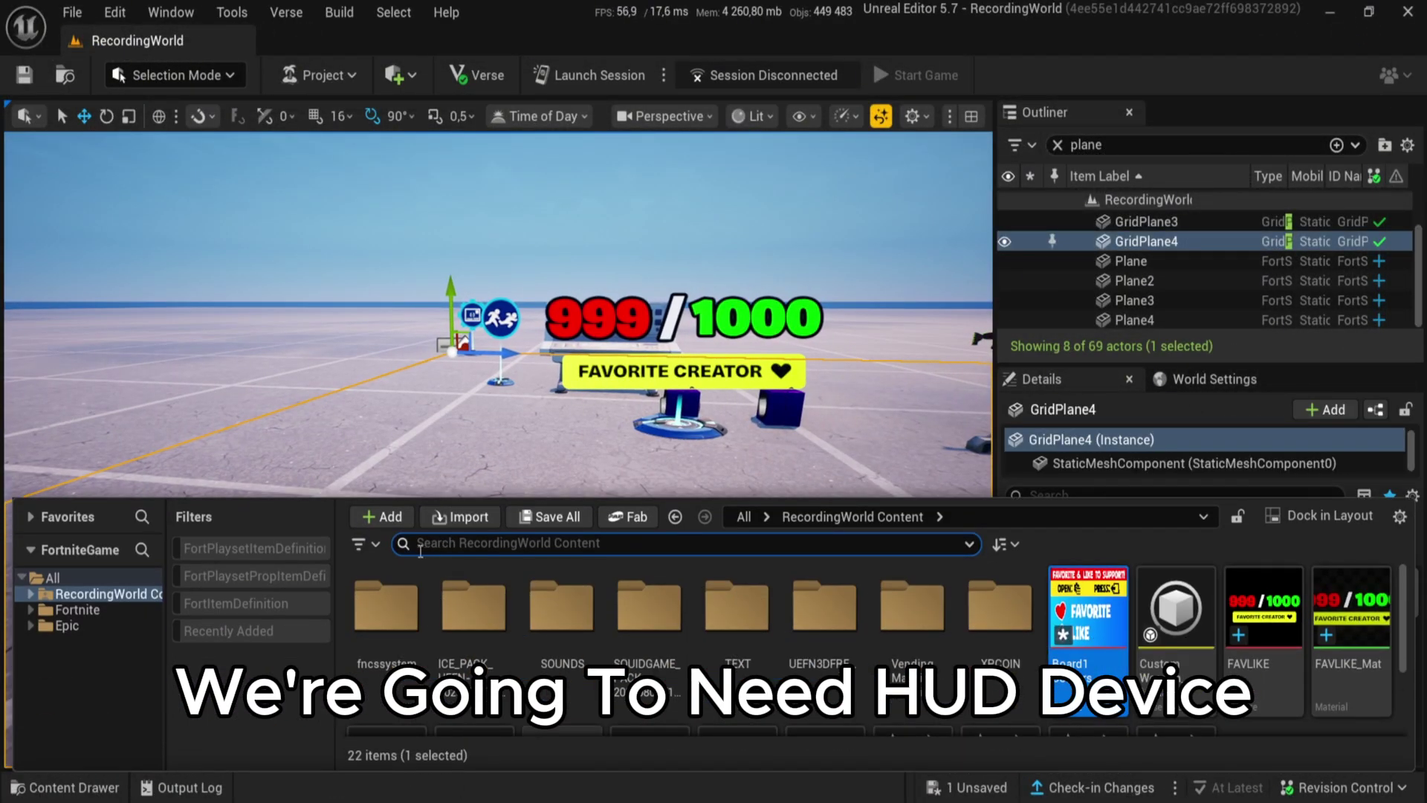
left_click(78, 609)
type("hud me")
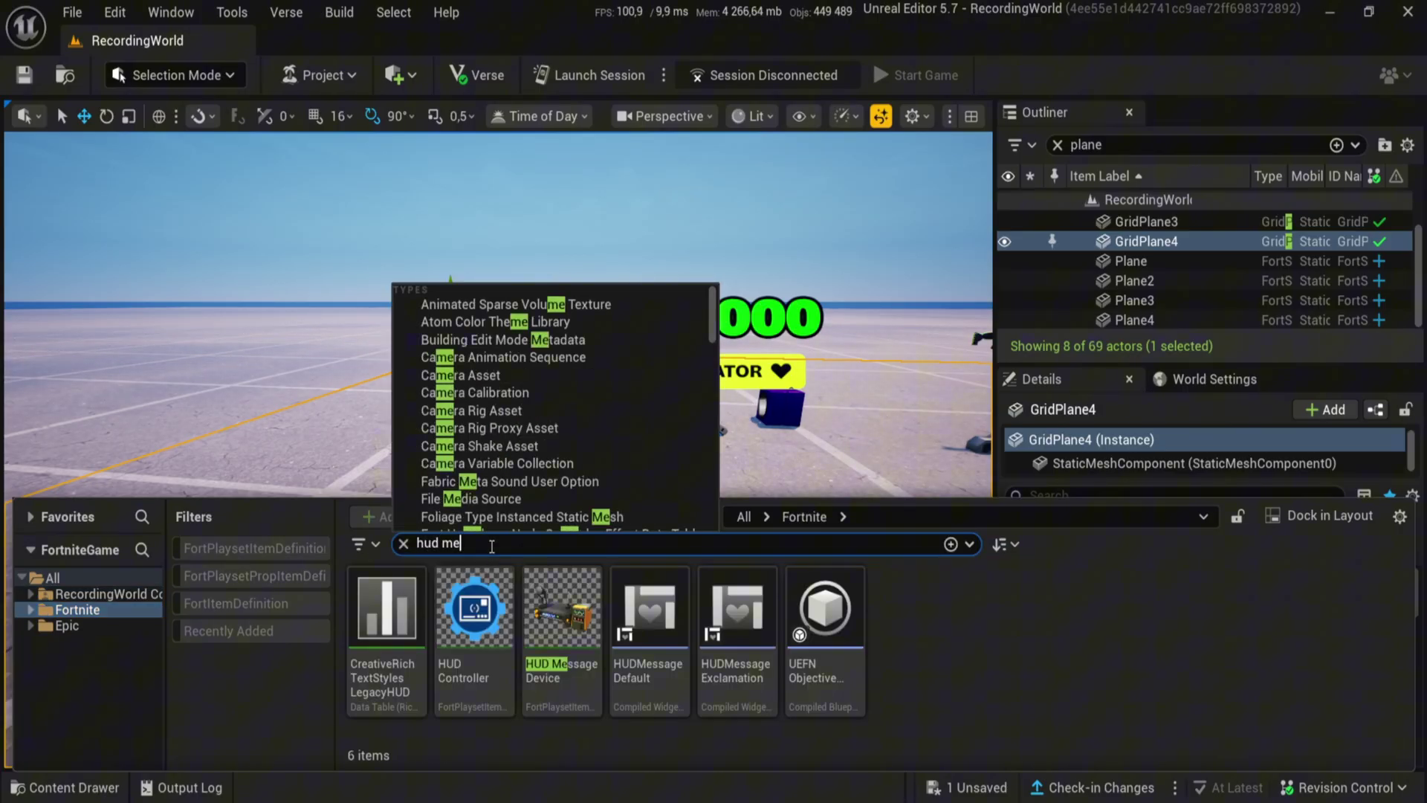
left_click(562, 617)
left_click_drag(677, 385, 651, 487)
Clear the HUD Message Device's Play Sound and set its Display Time to 4 s
scroll(1072, 728, "down", 10)
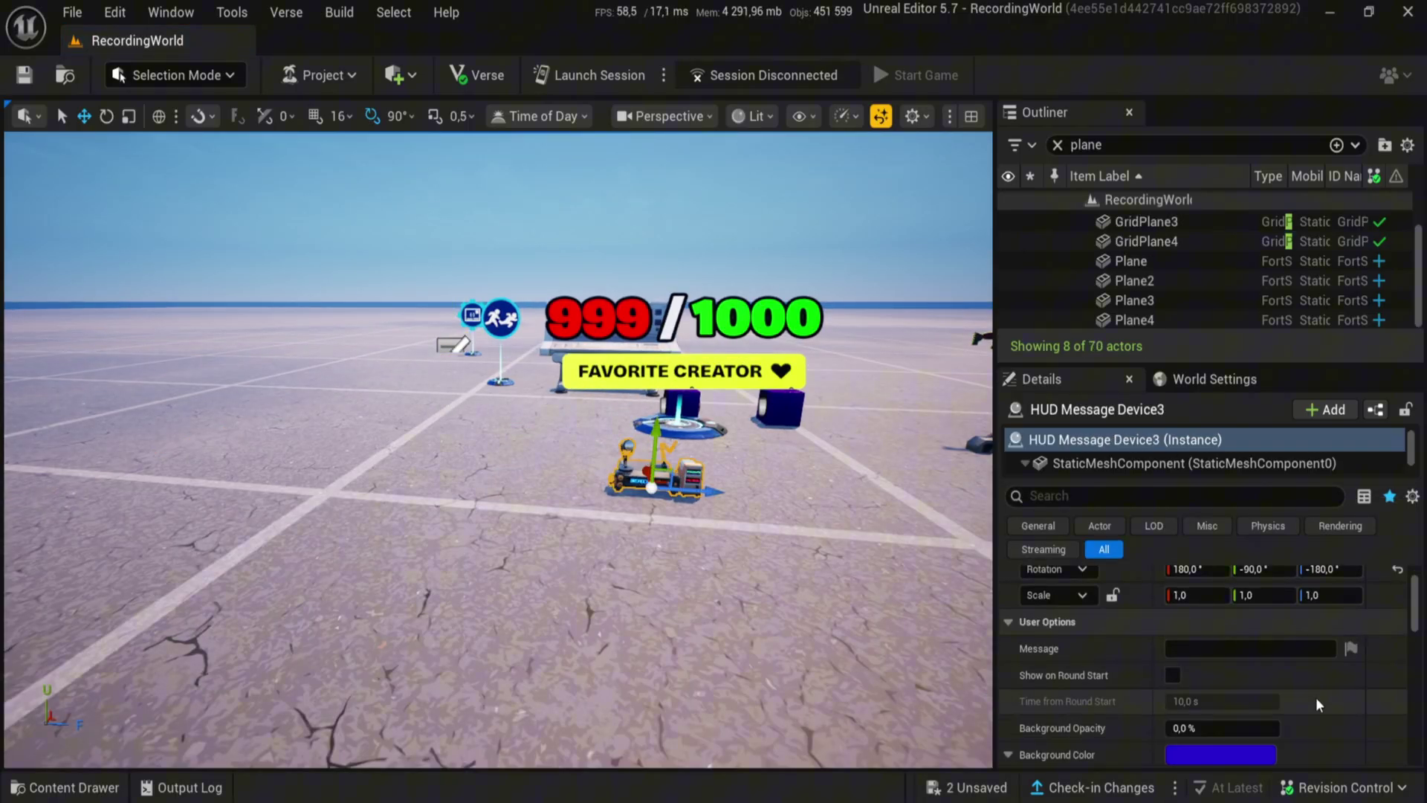
scroll(1131, 679, "down", 2)
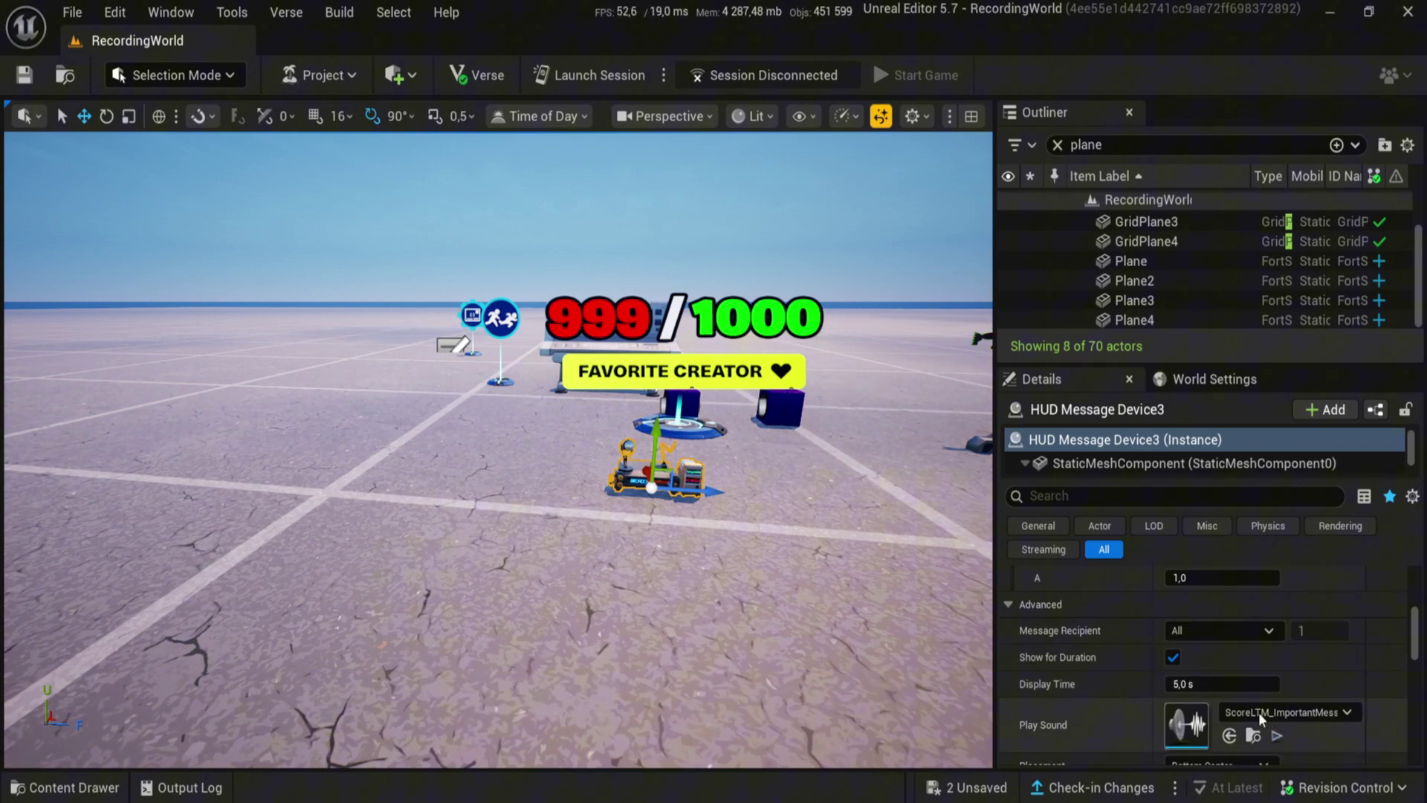
left_click(1340, 717)
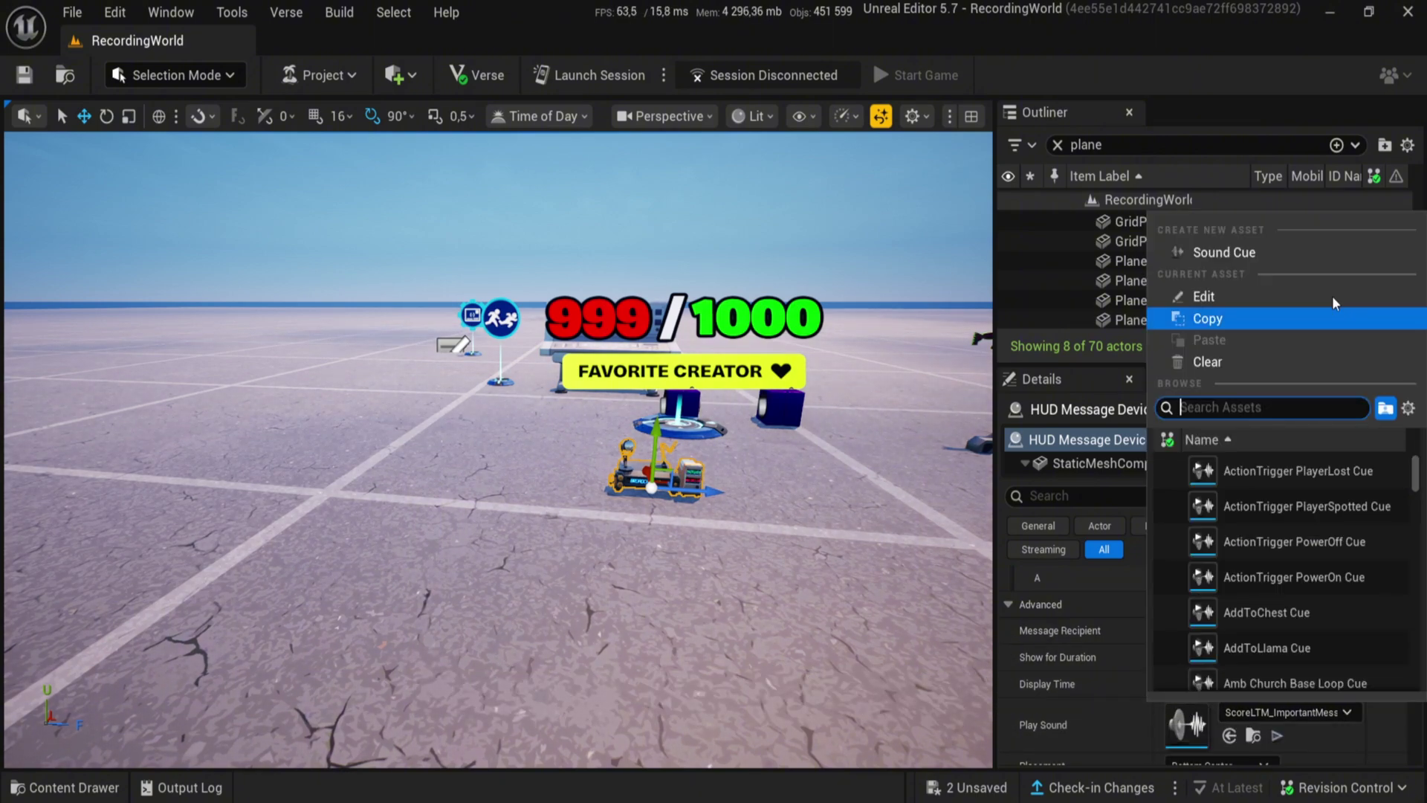
left_click(1268, 360)
left_click(1193, 683)
type("4")
key("Return")
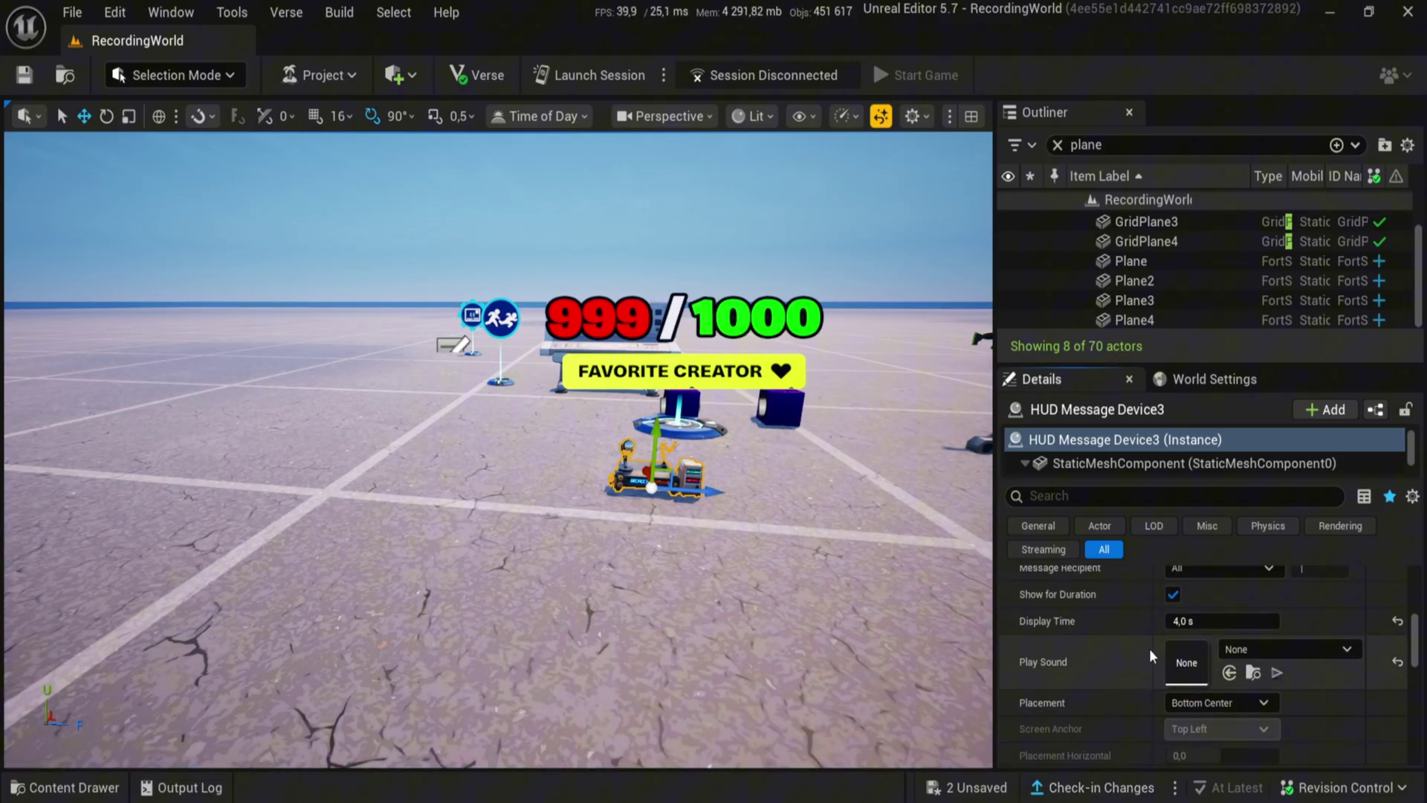
Set the HUD Message Device's Placement to Custom
scroll(1174, 628, "down", 1)
left_click(1208, 690)
scroll(1096, 613, "down", 3)
left_click(1221, 640)
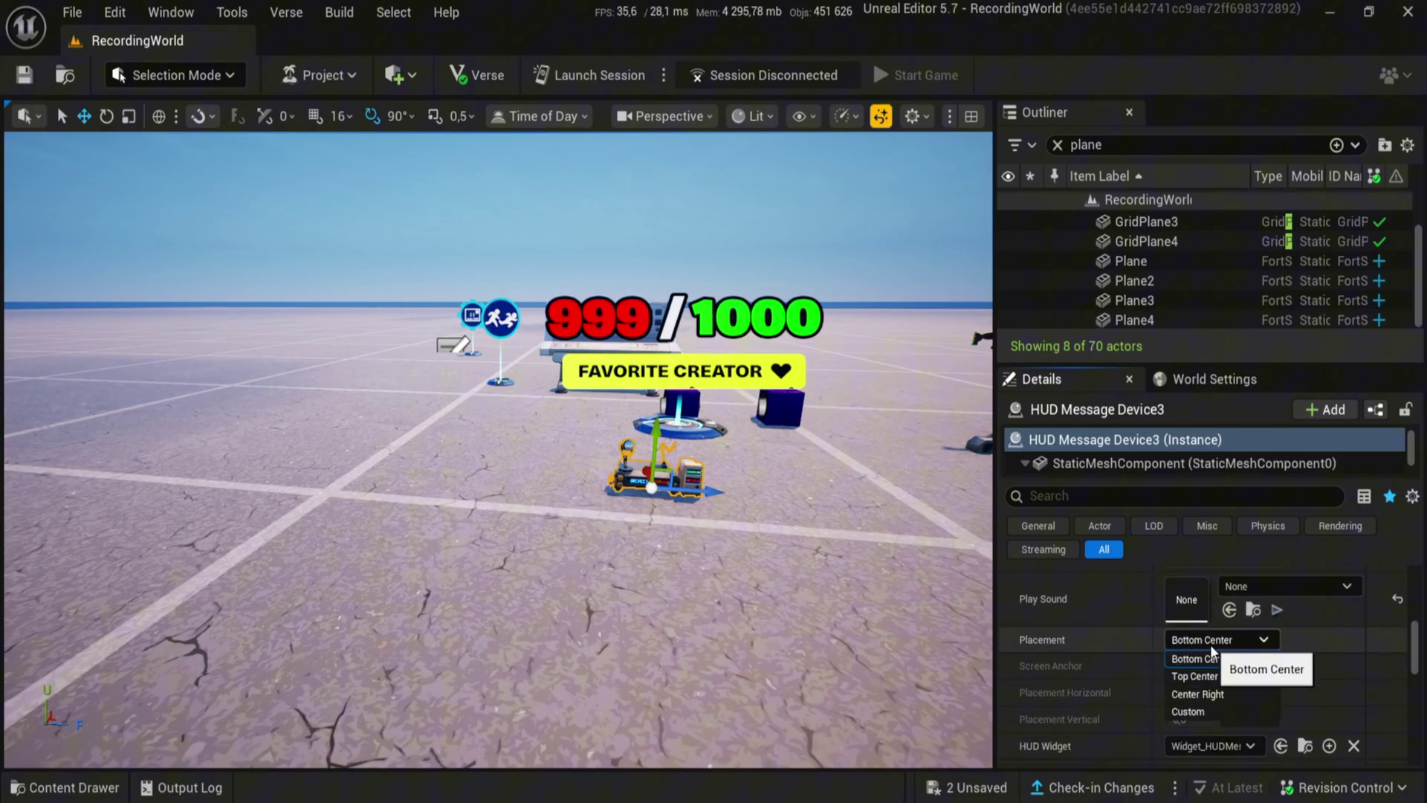
left_click(1206, 712)
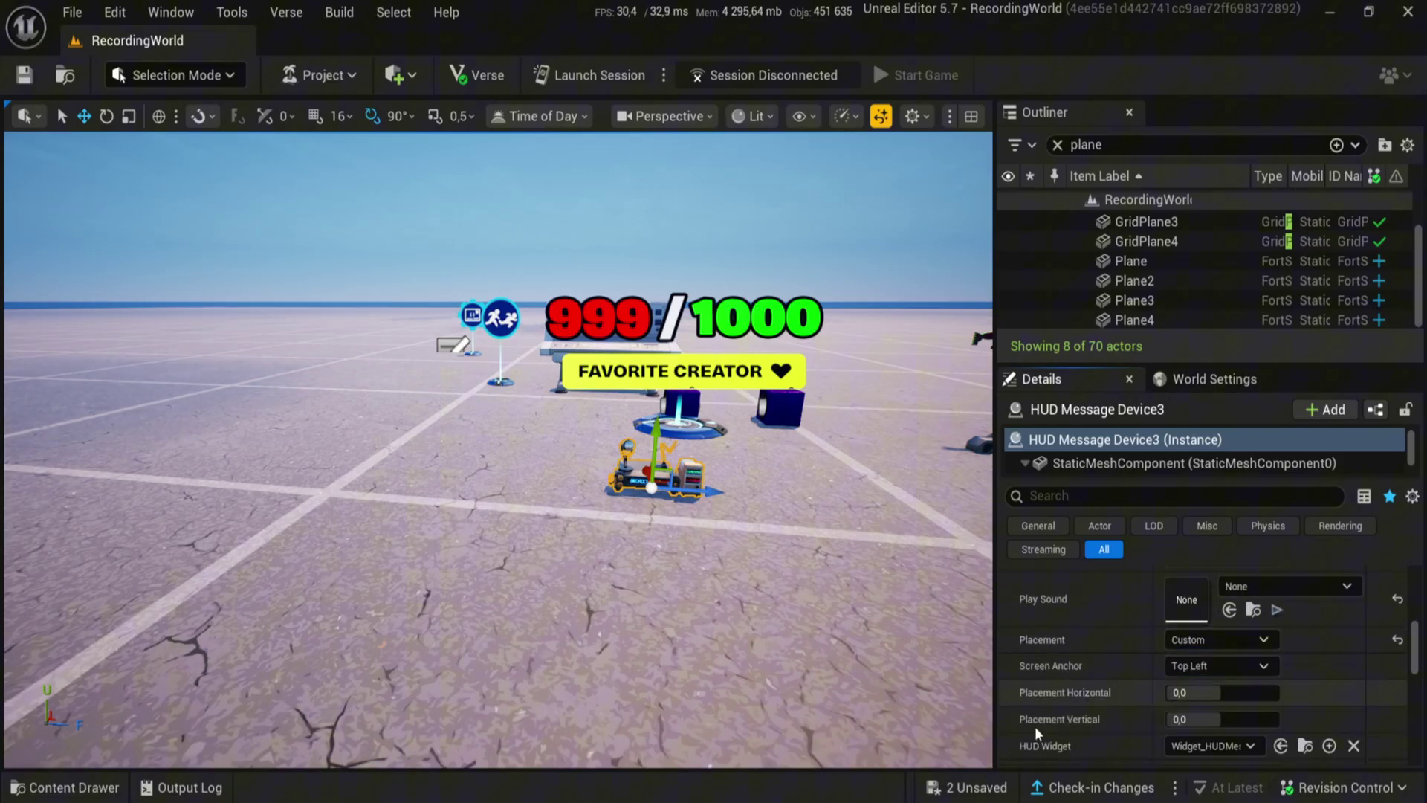
Assign LIKEFAV as the HUD Widget and set the Screen Anchor to Center Left
scroll(1225, 714, "down", 1)
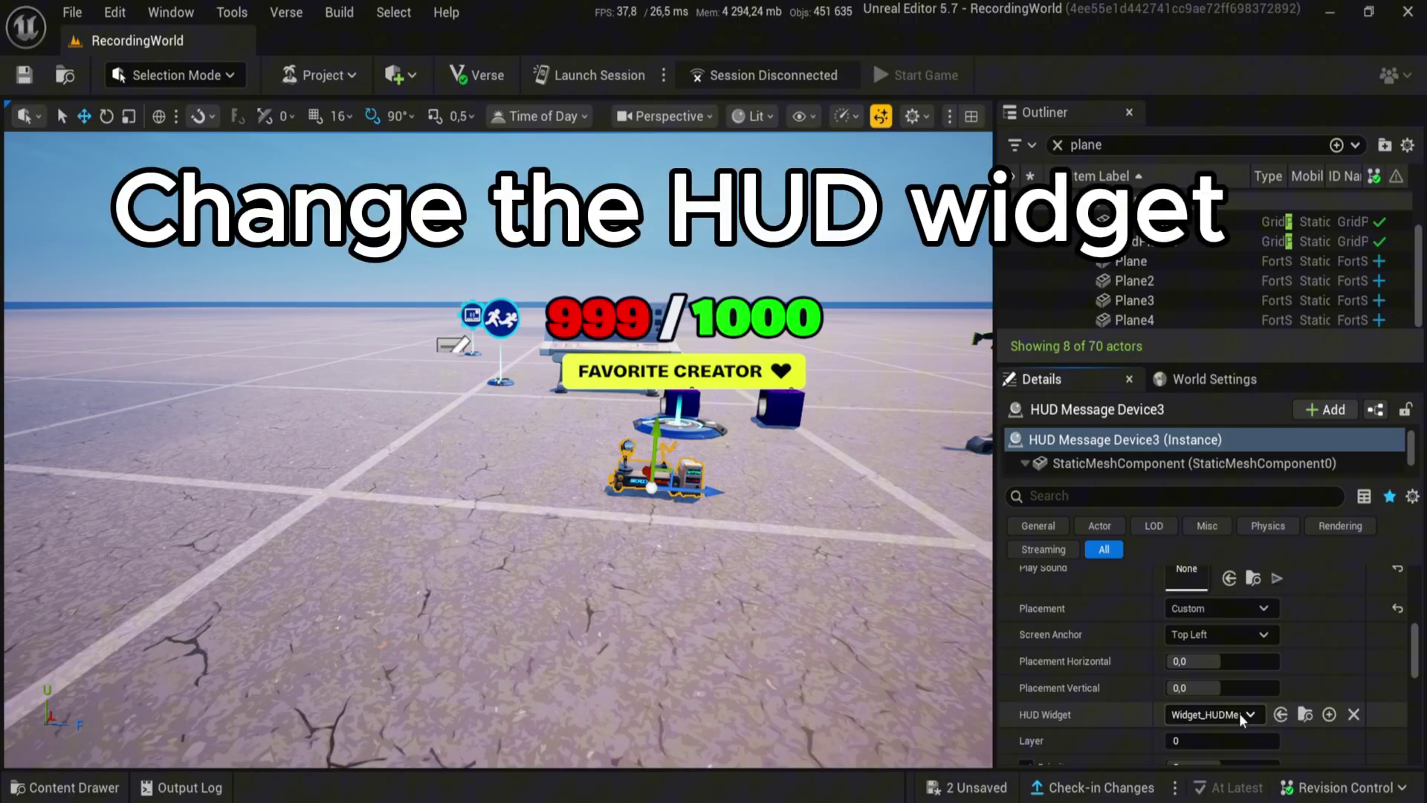
left_click(1238, 712)
left_click(1248, 558)
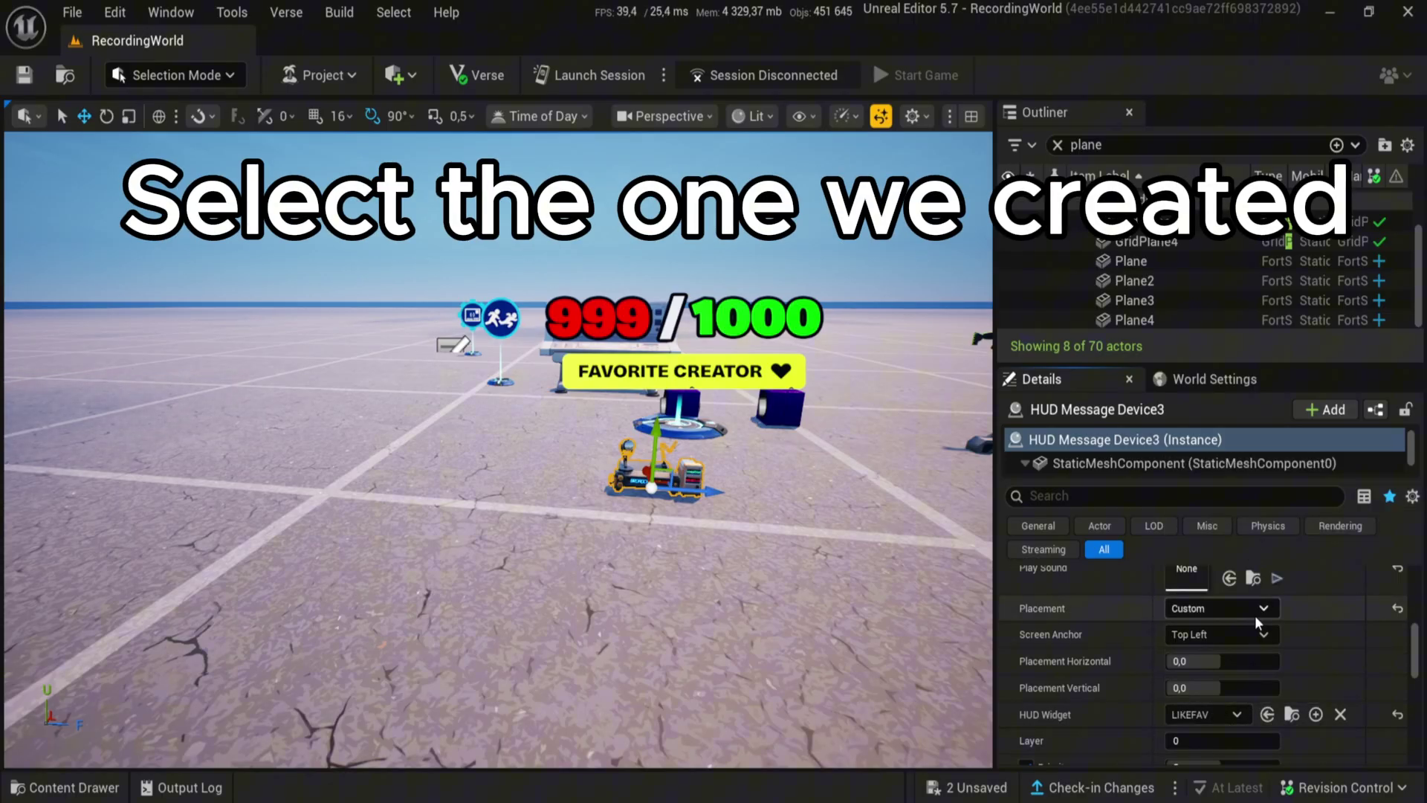
left_click(1241, 633)
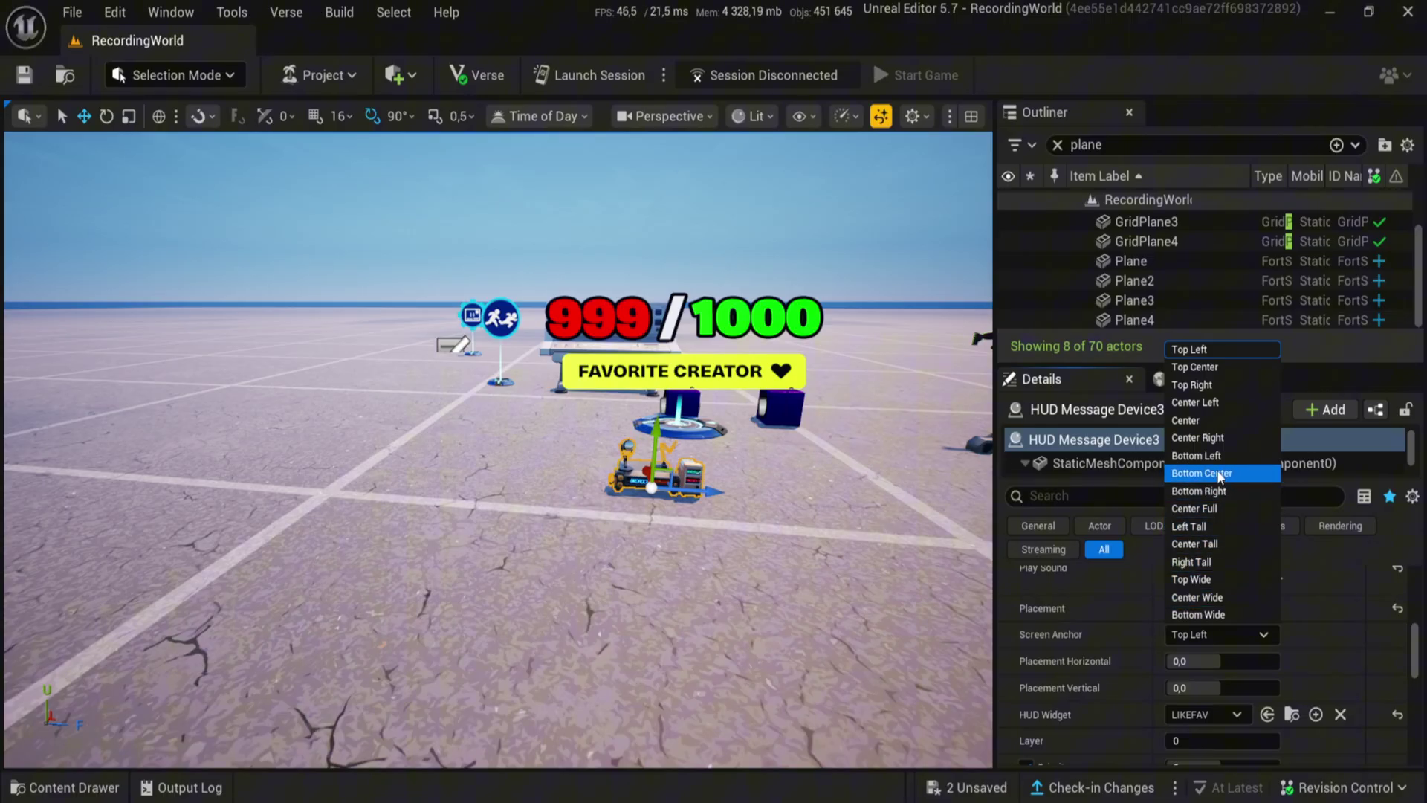
left_click(1203, 405)
Set the HUD message's Intro Animation to Slide From Left and its Outro Animation to Fade
scroll(1107, 689, "down", 2)
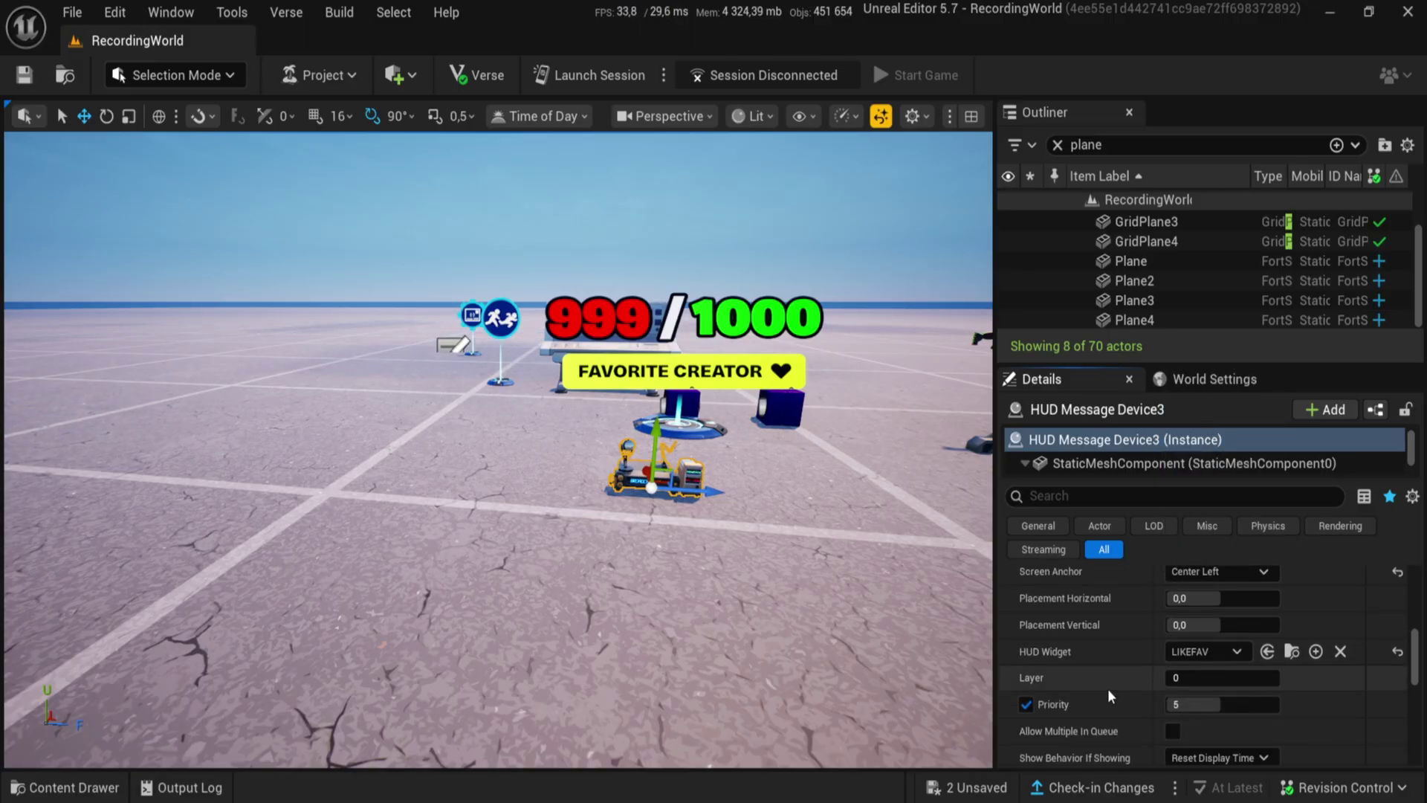
scroll(1108, 688, "down", 2)
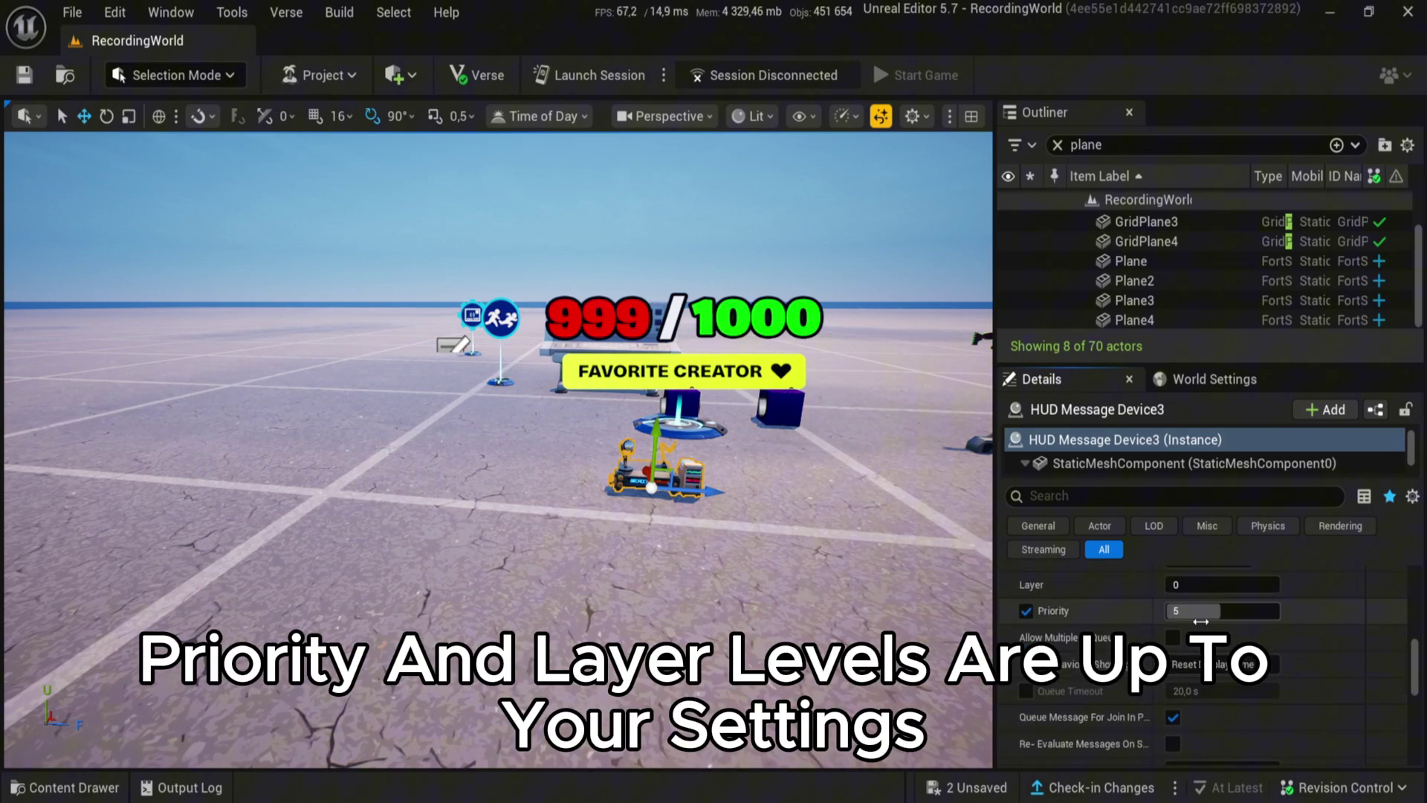
scroll(1207, 688, "down", 4)
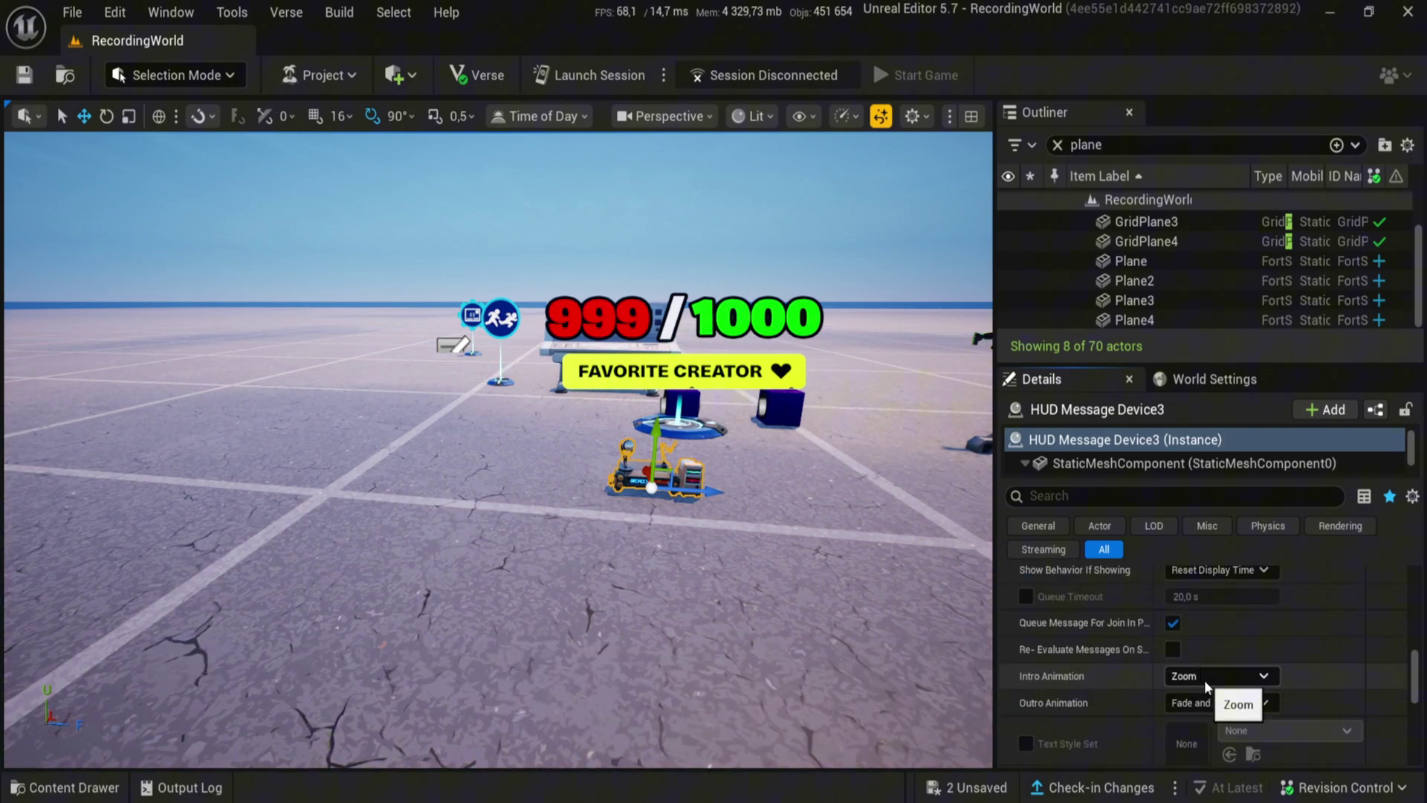
left_click(1204, 678)
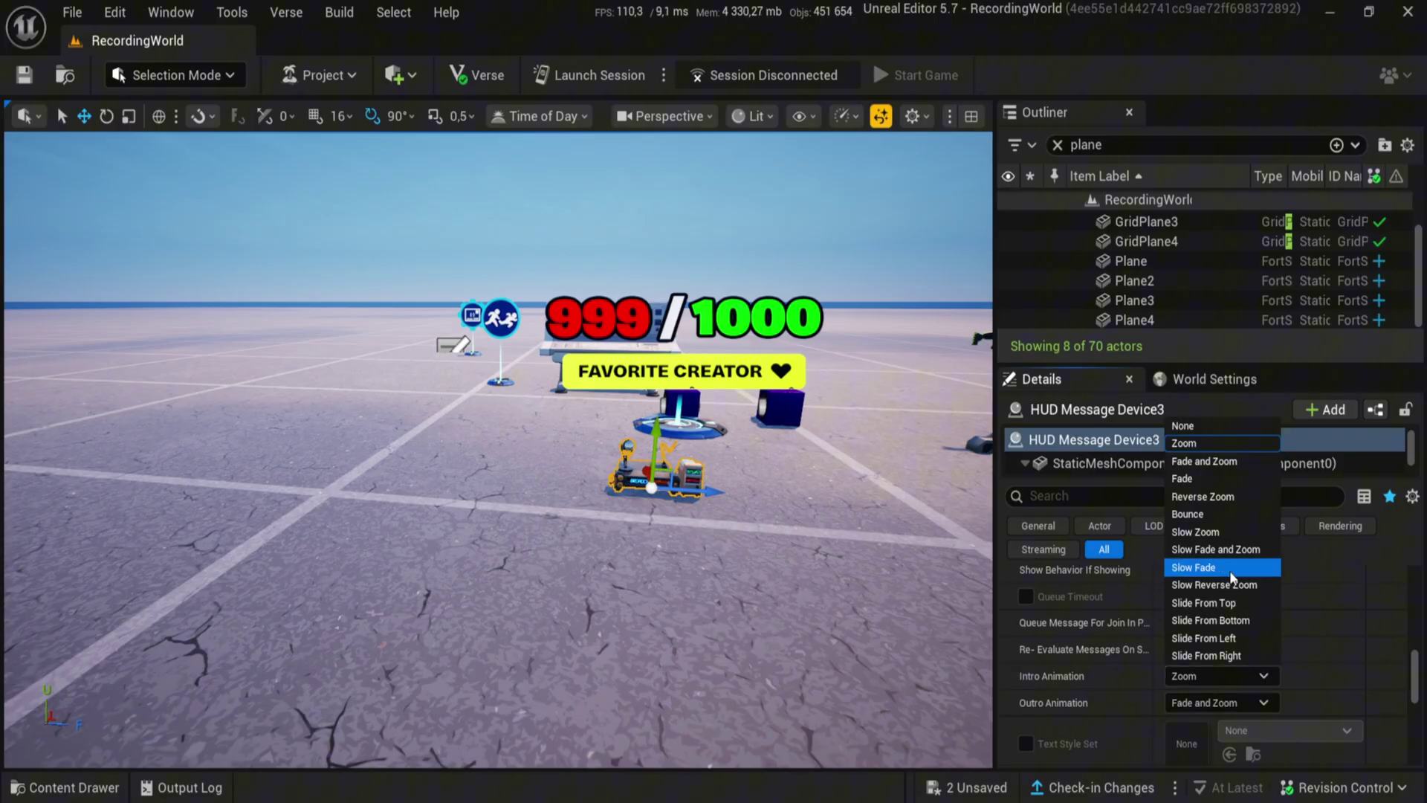
left_click(1210, 620)
left_click(1206, 701)
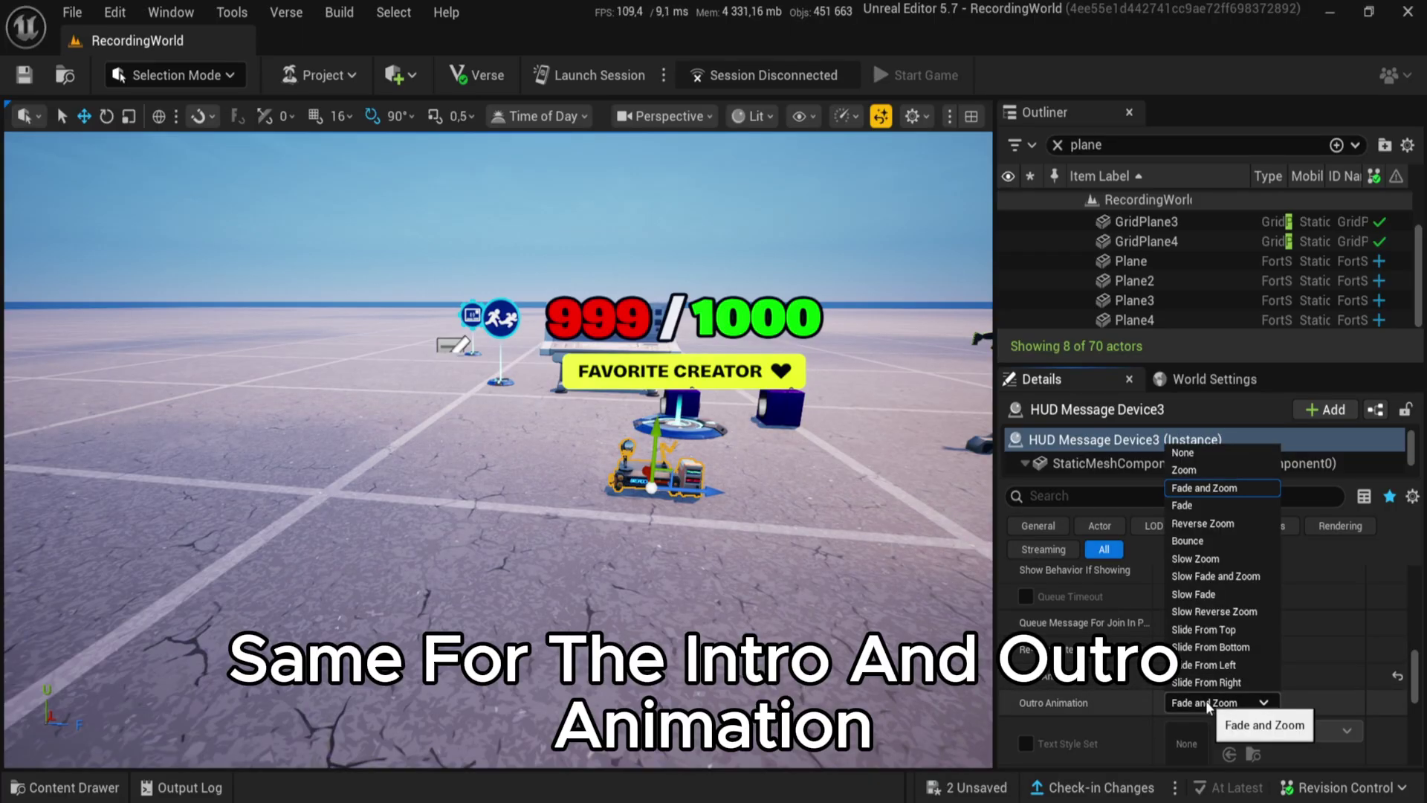
left_click(1181, 505)
Review the HUD Message Device's remaining text style, function and user options
scroll(1082, 703, "down", 1)
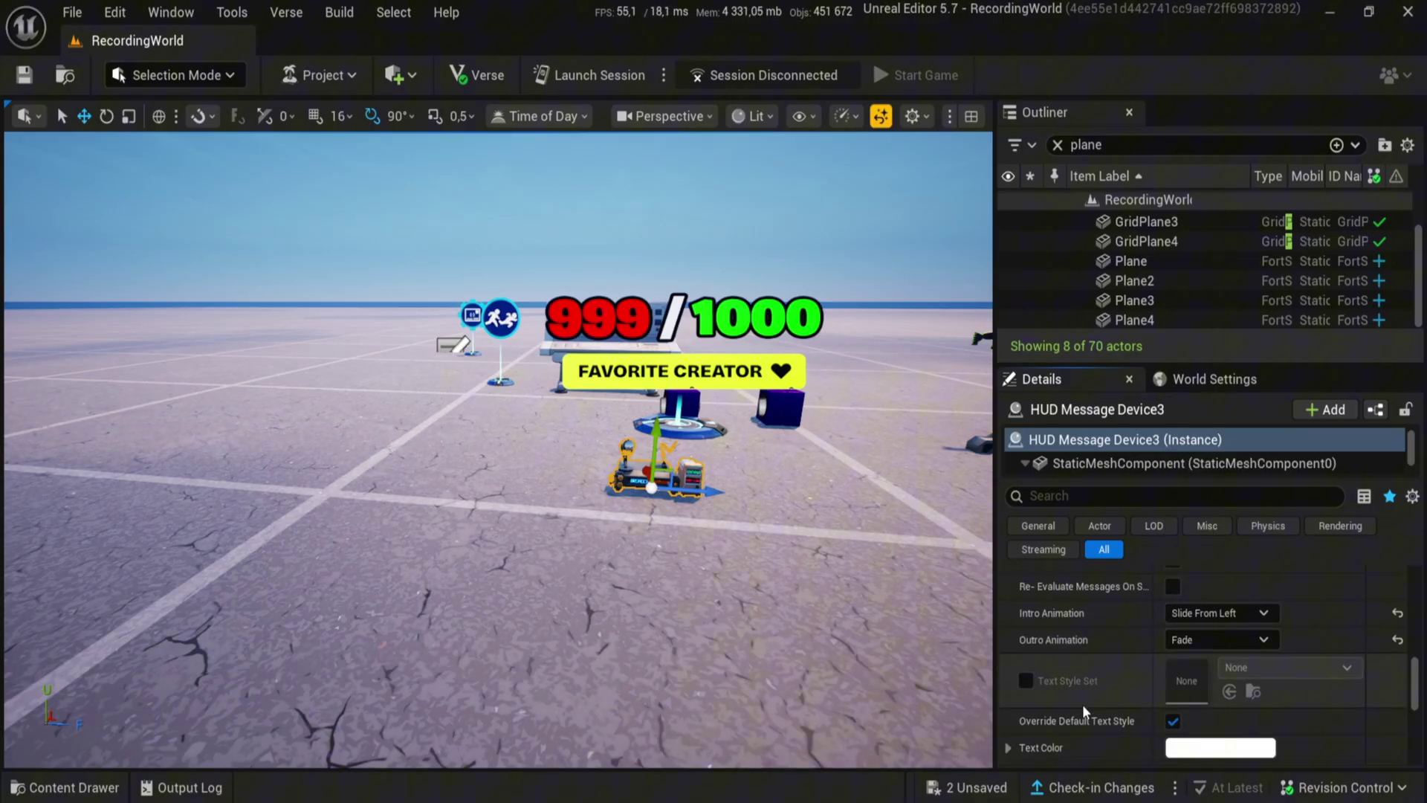
scroll(1082, 703, "down", 5)
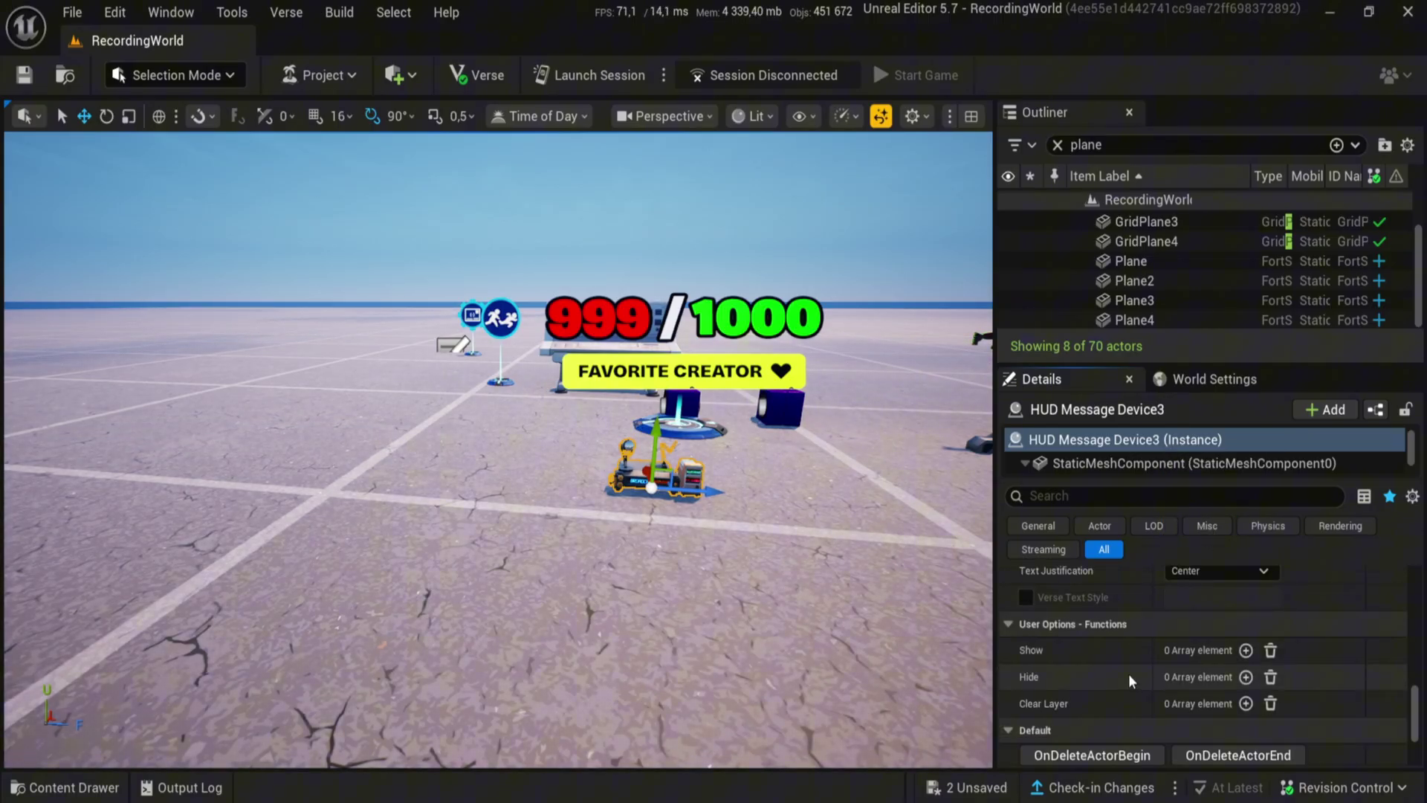
scroll(1128, 675, "down", 3)
scroll(1124, 670, "up", 2)
scroll(1254, 624, "down", 1)
scroll(1122, 626, "up", 5)
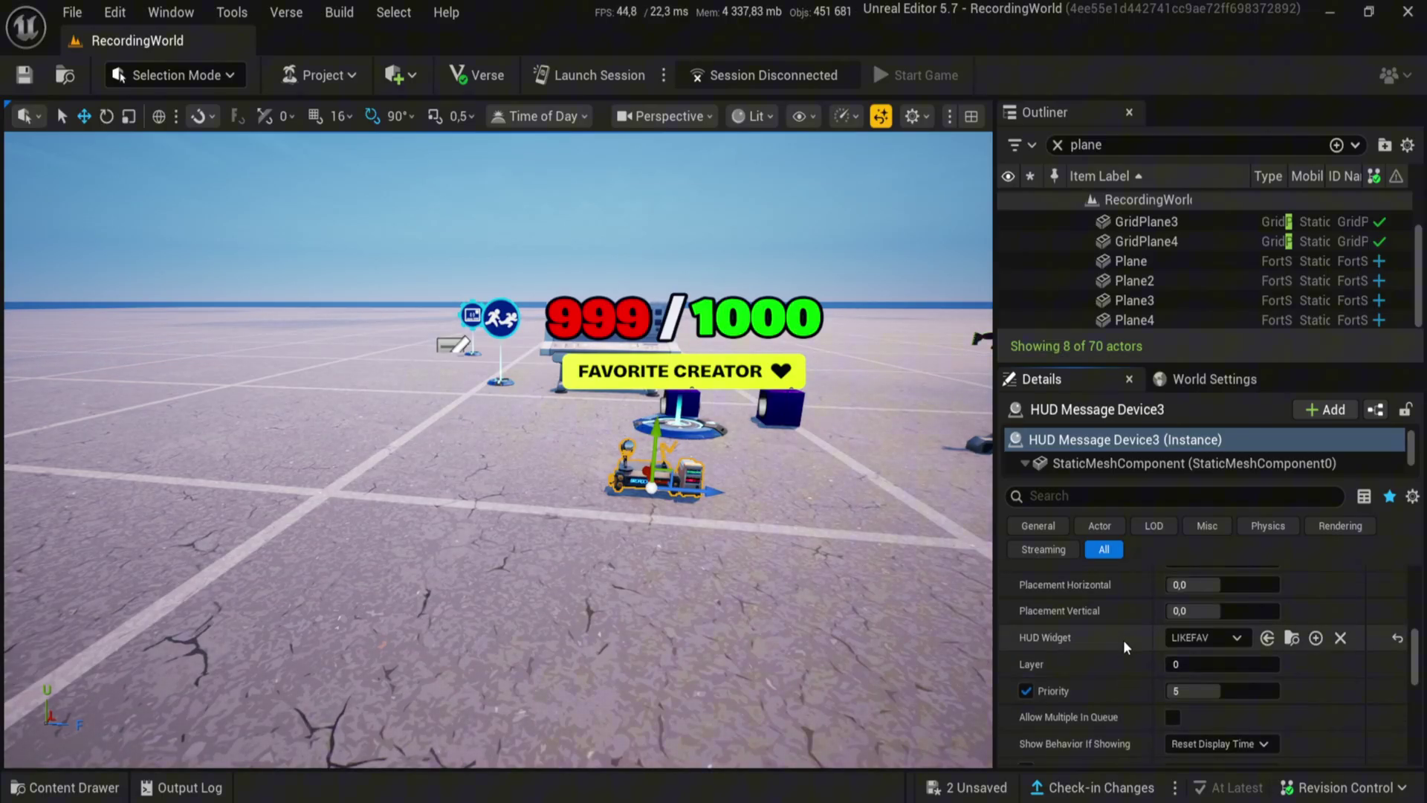
scroll(1123, 643, "up", 10)
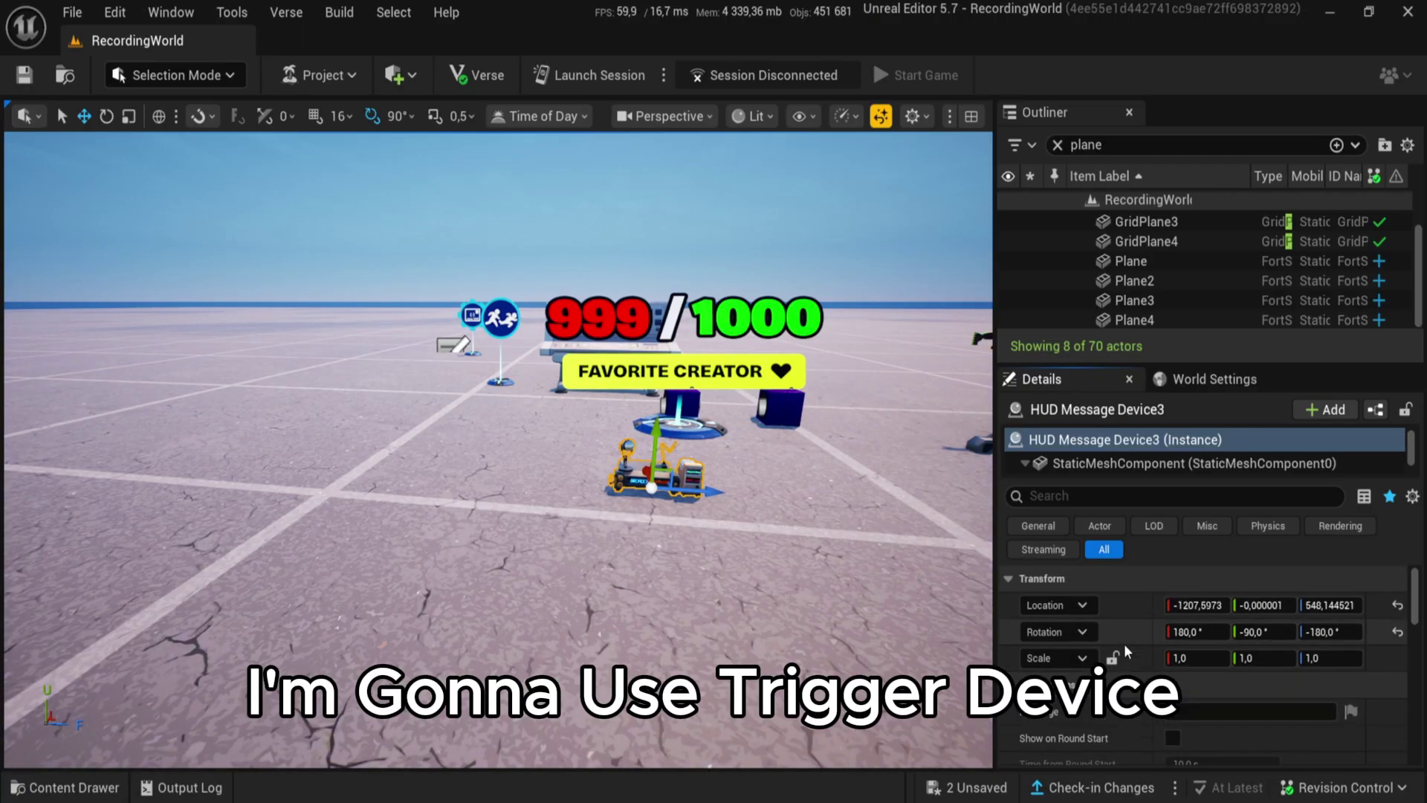
scroll(1124, 651, "down", 3)
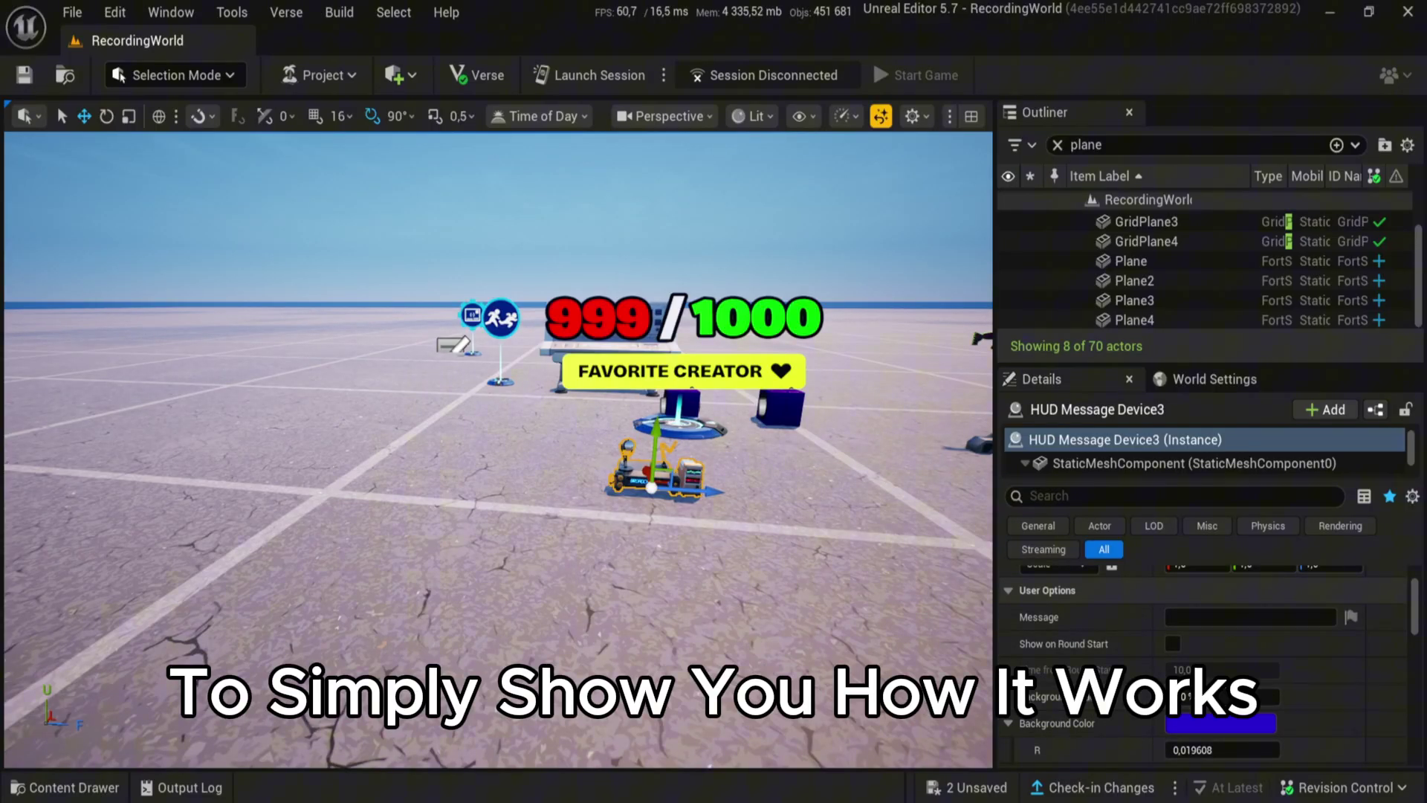
Find the Trigger device in the Fortnite content and place it on the floor beside the HUD Message Device
right_click_drag(498, 446, 535, 478)
key("ctrl+space")
left_click(406, 546)
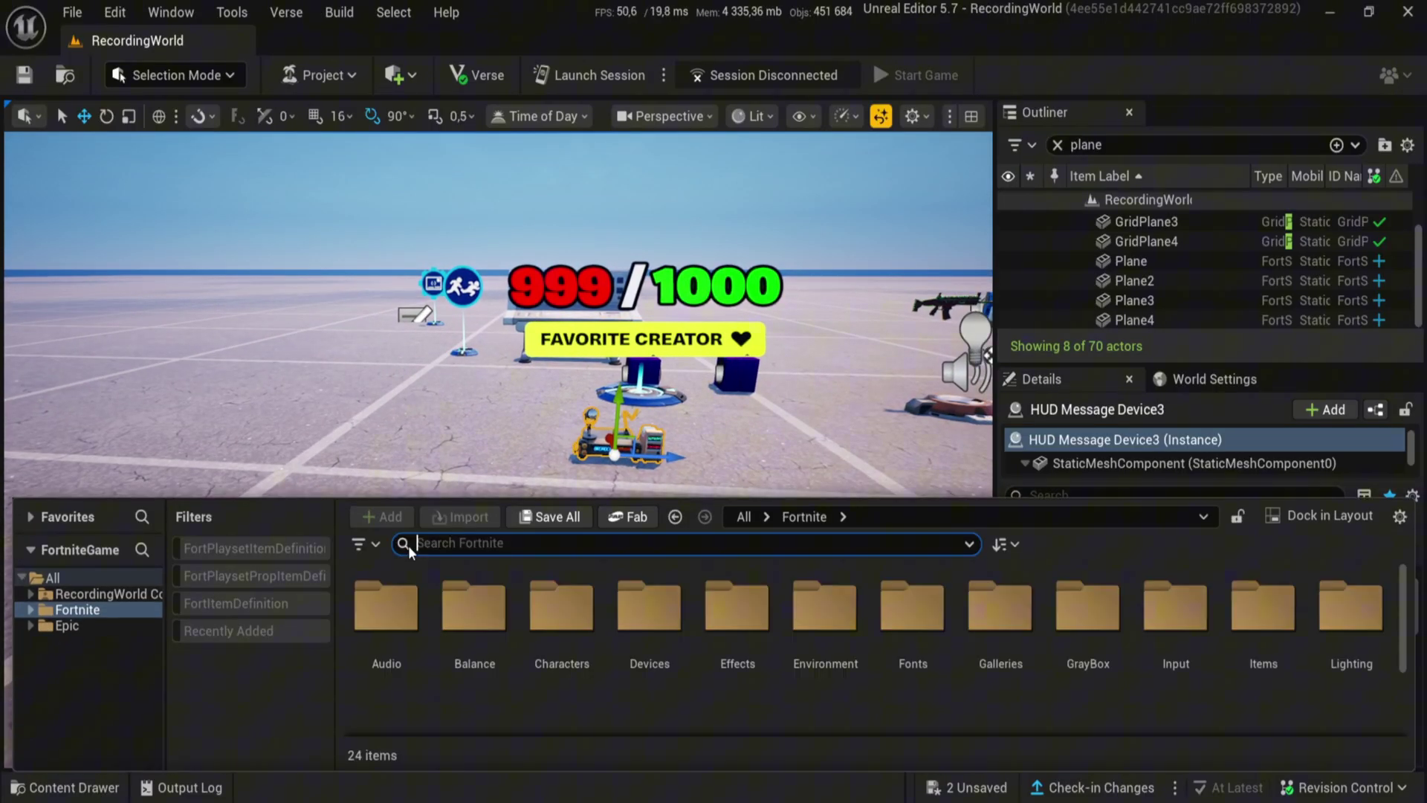
type("trigger")
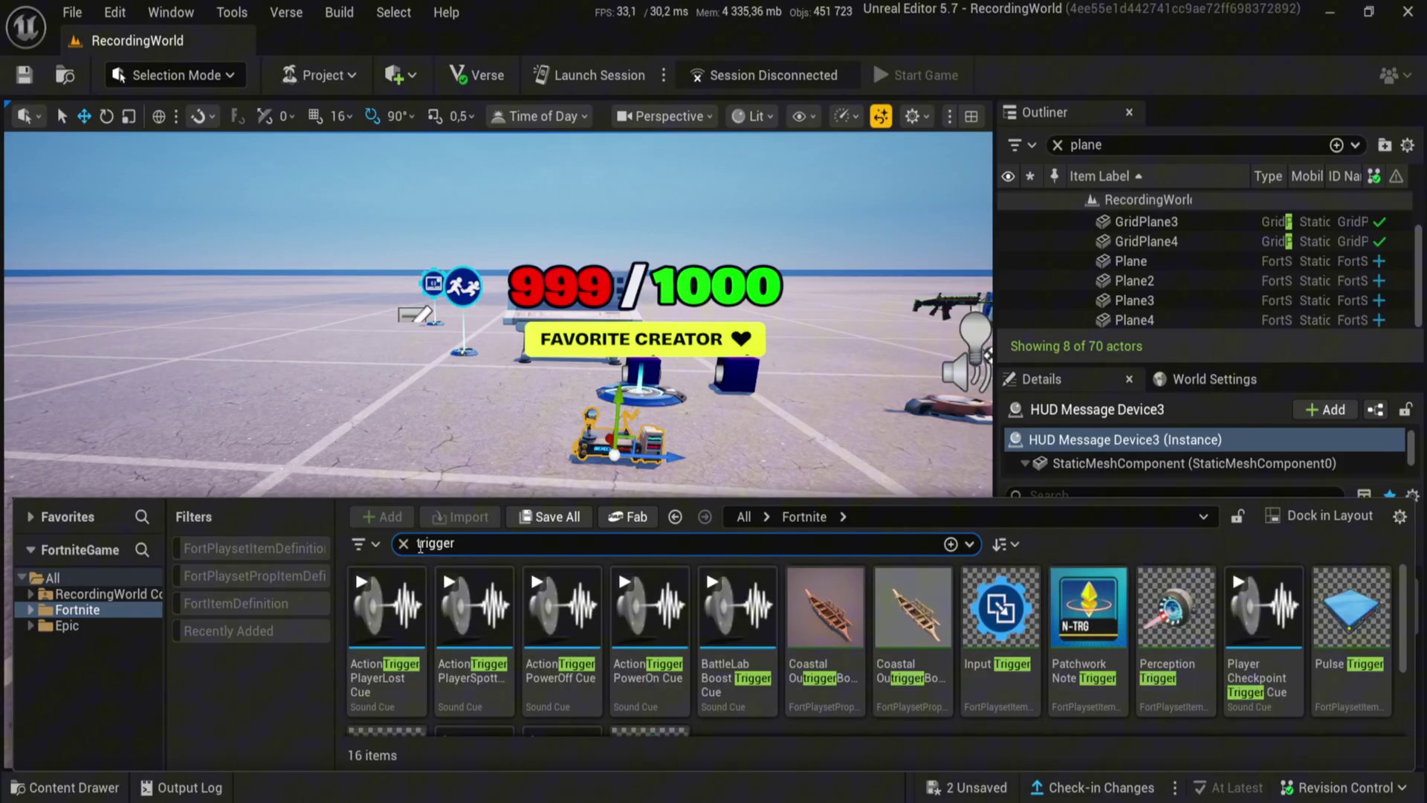
type(" de")
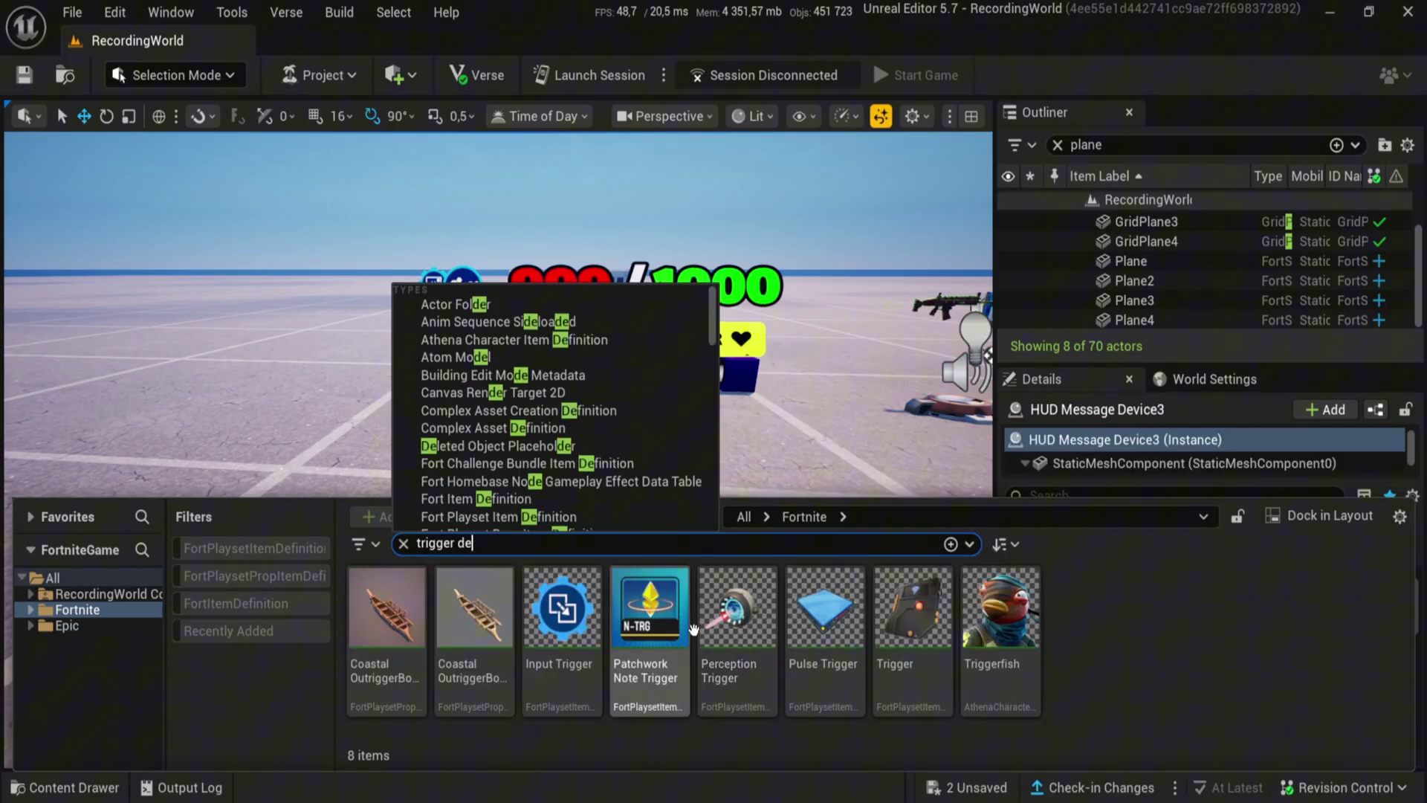
left_click_drag(912, 609, 765, 468)
scroll(1133, 667, "down", 3)
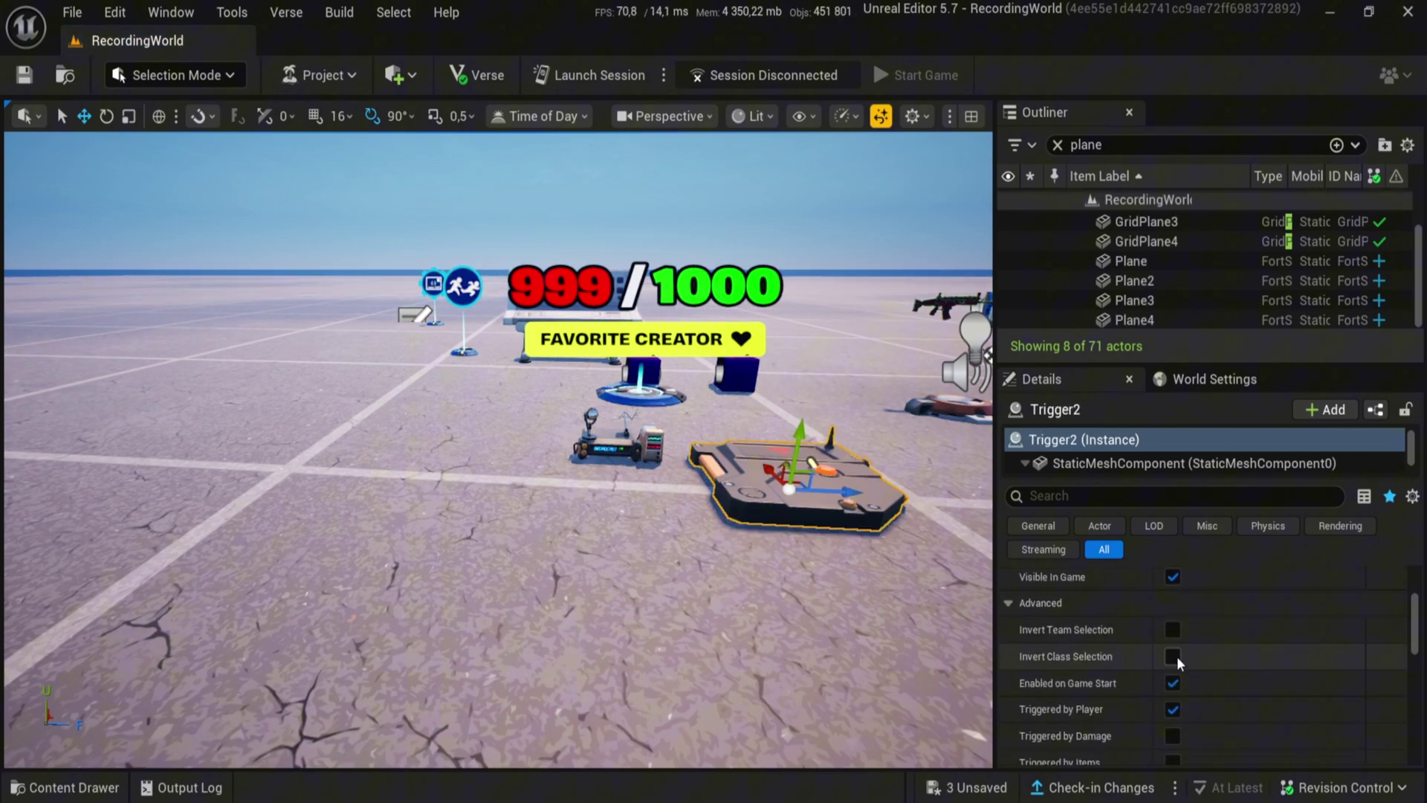
Disable Triggered by Vehicles and Triggered by Sequencers on the Trigger beside the HUD Message Device
scroll(1170, 673, "down", 2)
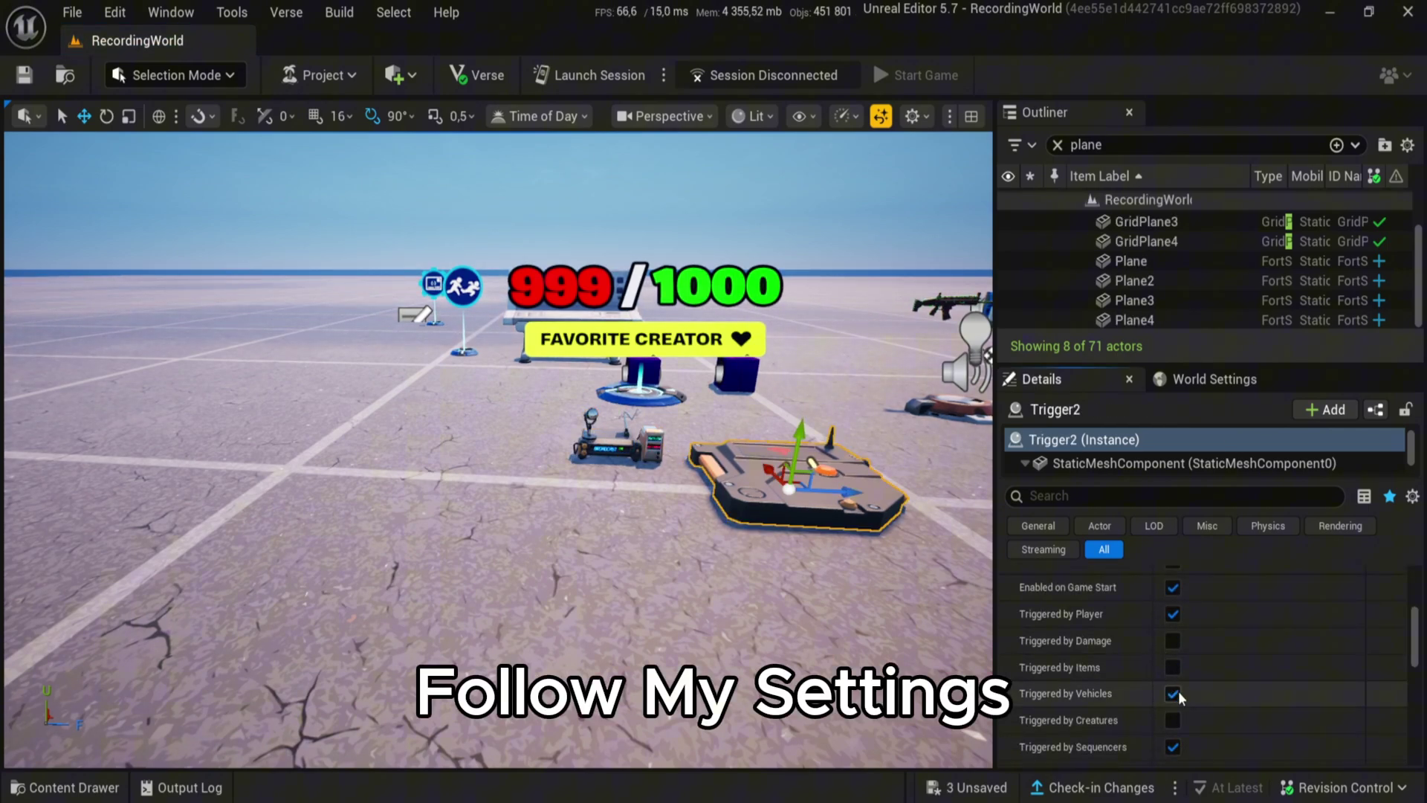
left_click(1173, 693)
left_click(1175, 746)
scroll(1145, 713, "down", 2)
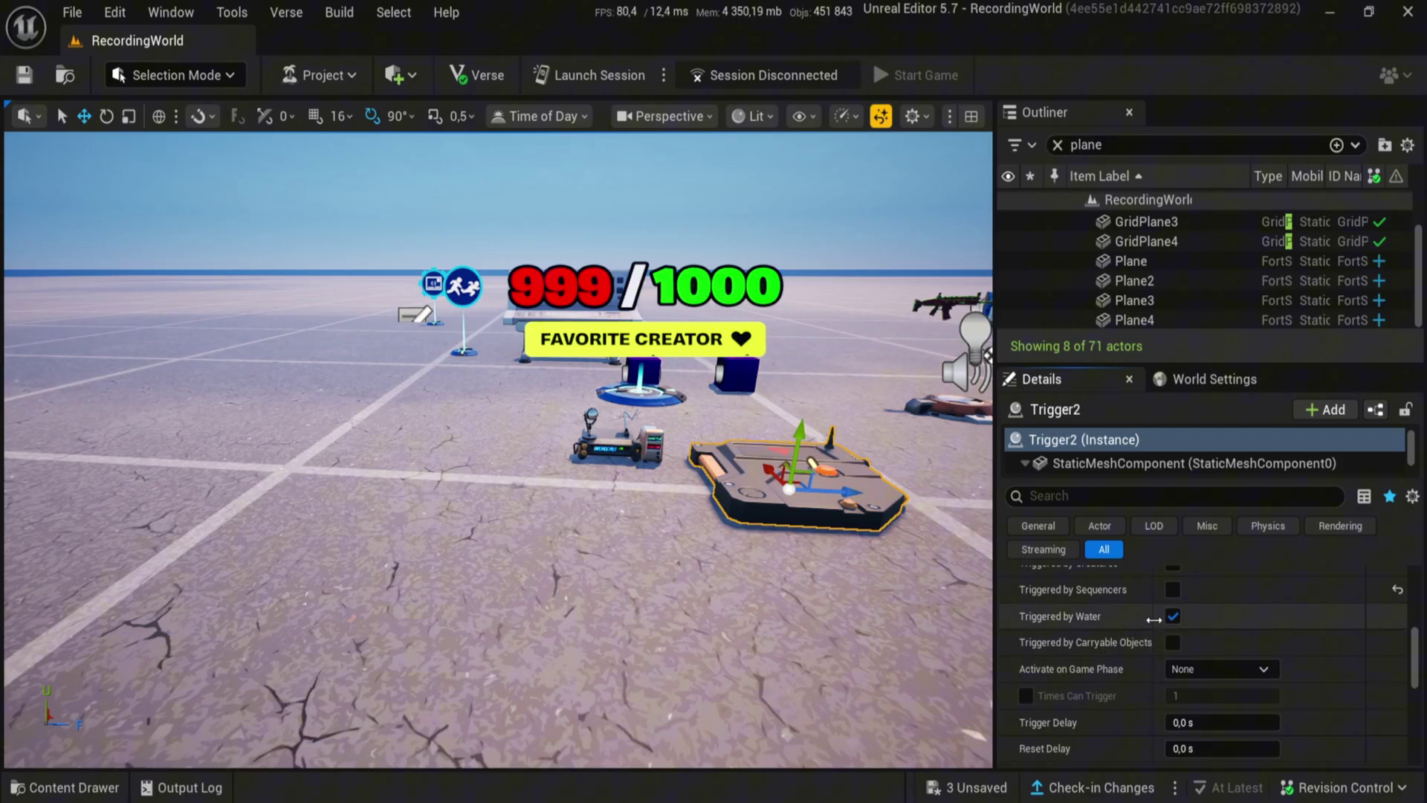
Review the Trigger's remaining activation, delay, effects and function options, leaving no function binding on it
scroll(1169, 621, "down", 2)
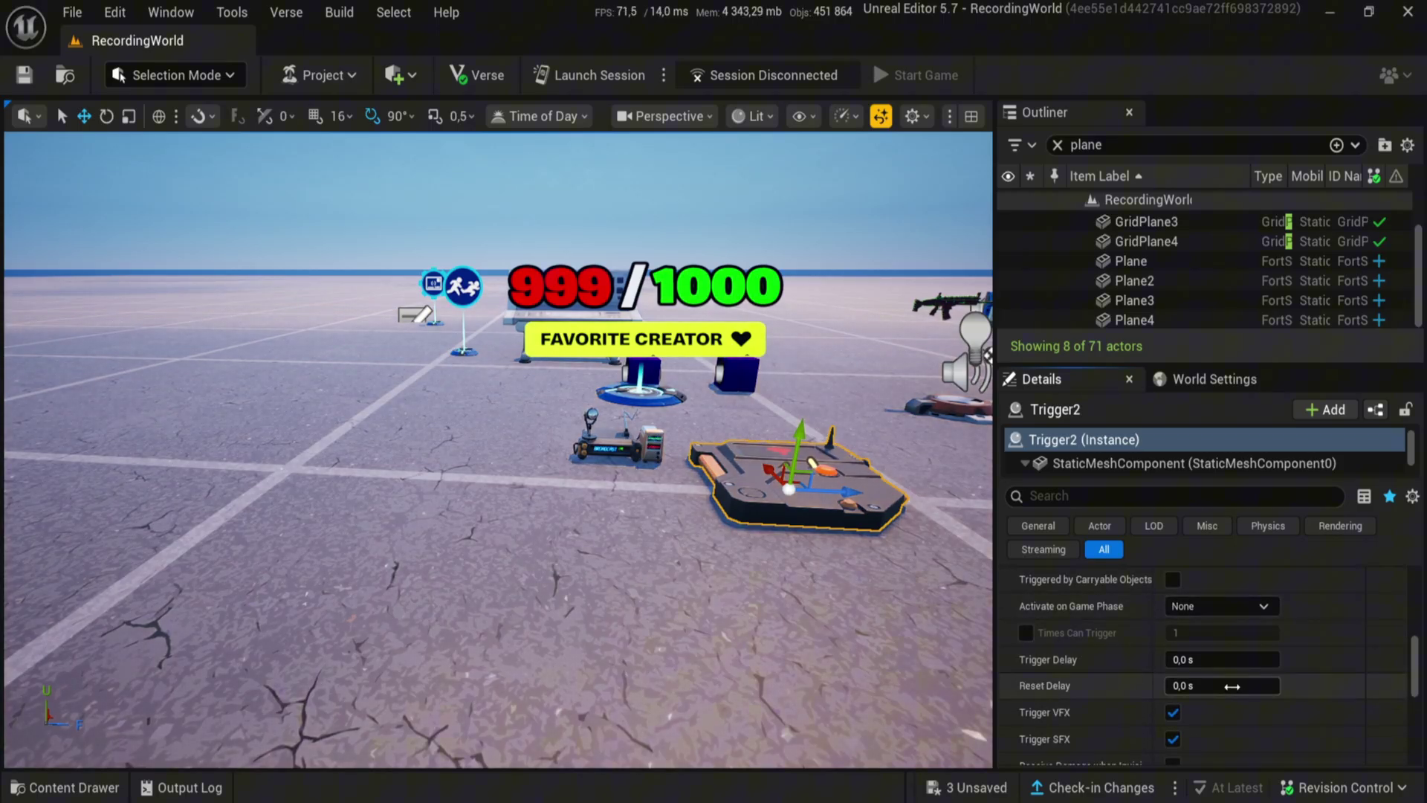
scroll(1174, 672, "down", 1)
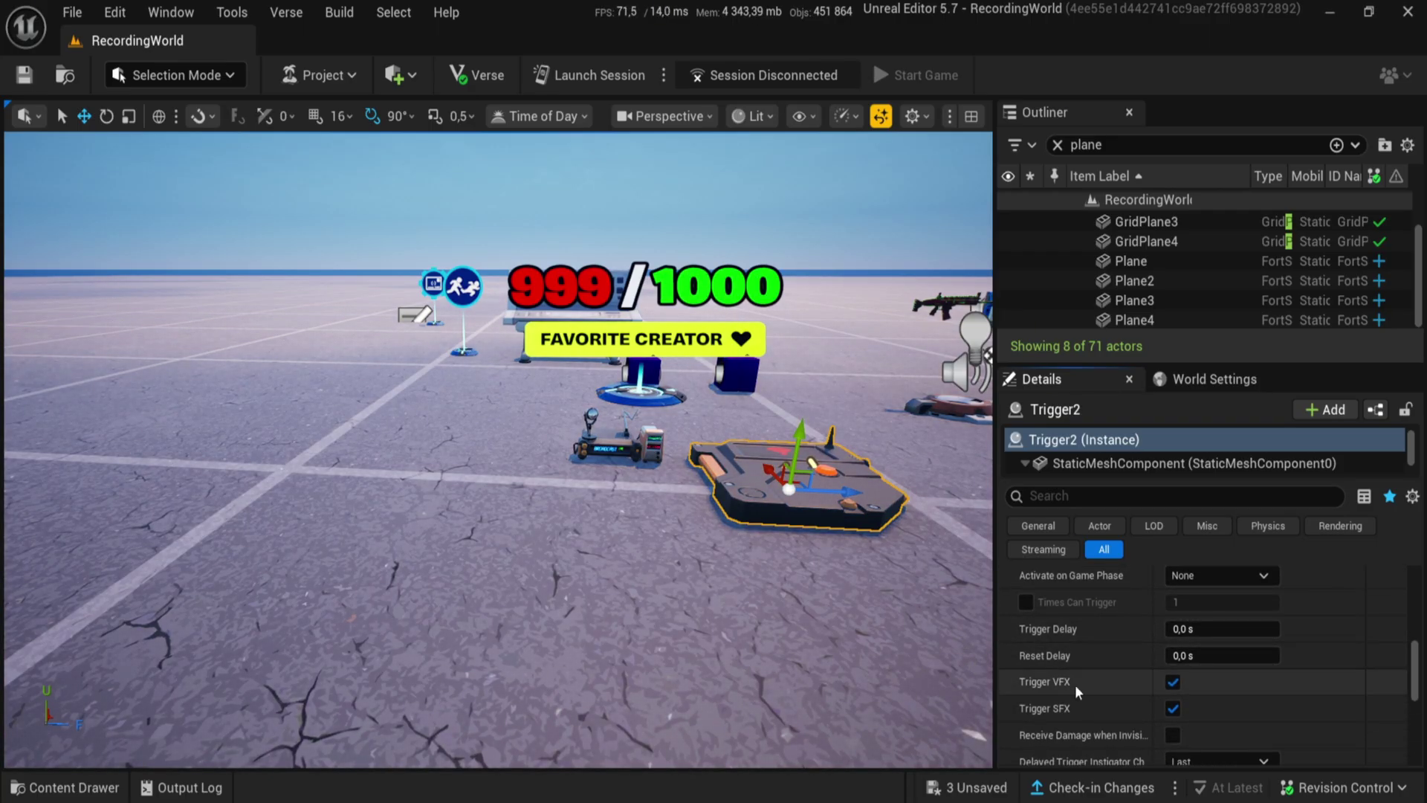
scroll(1077, 690, "down", 1)
scroll(1165, 683, "down", 5)
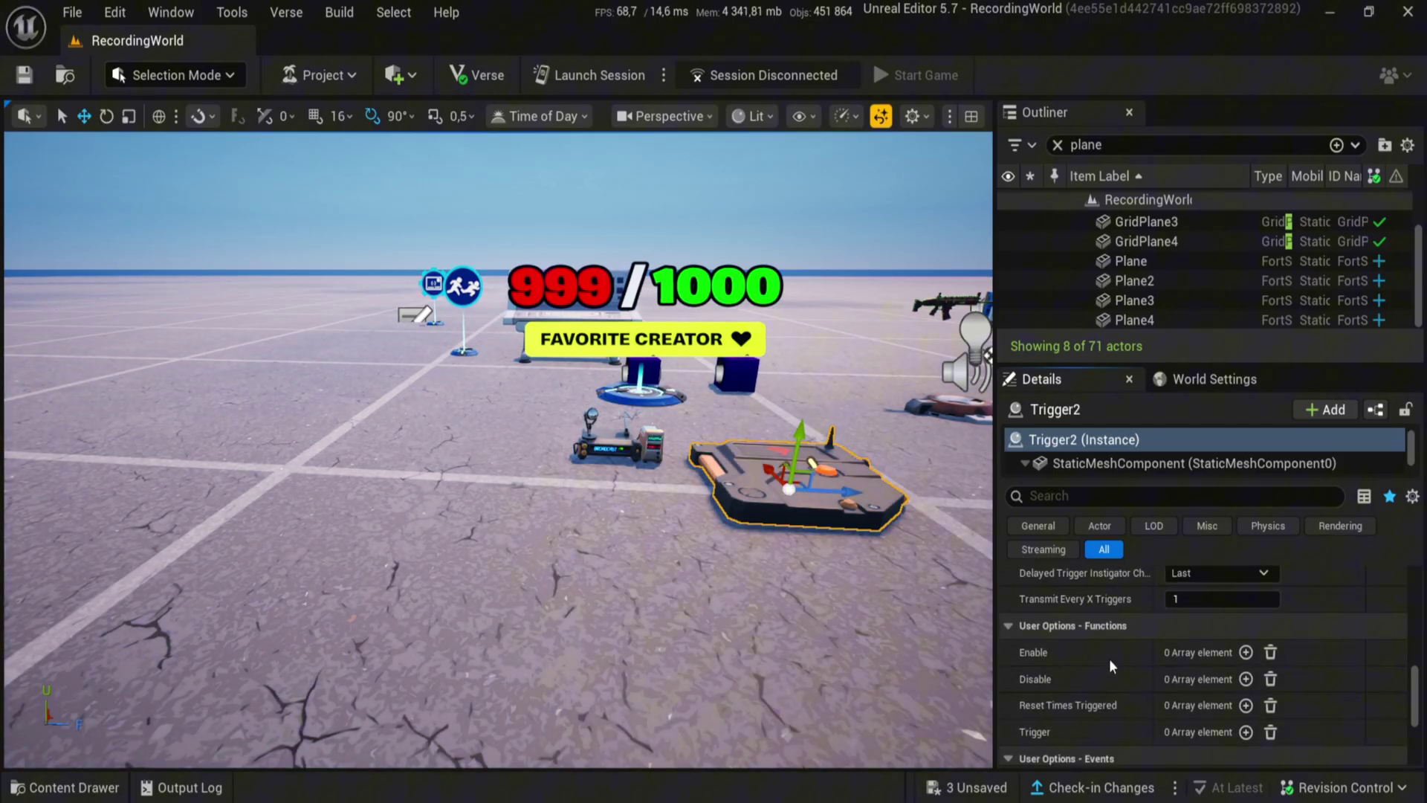
scroll(1170, 728, "down", 1)
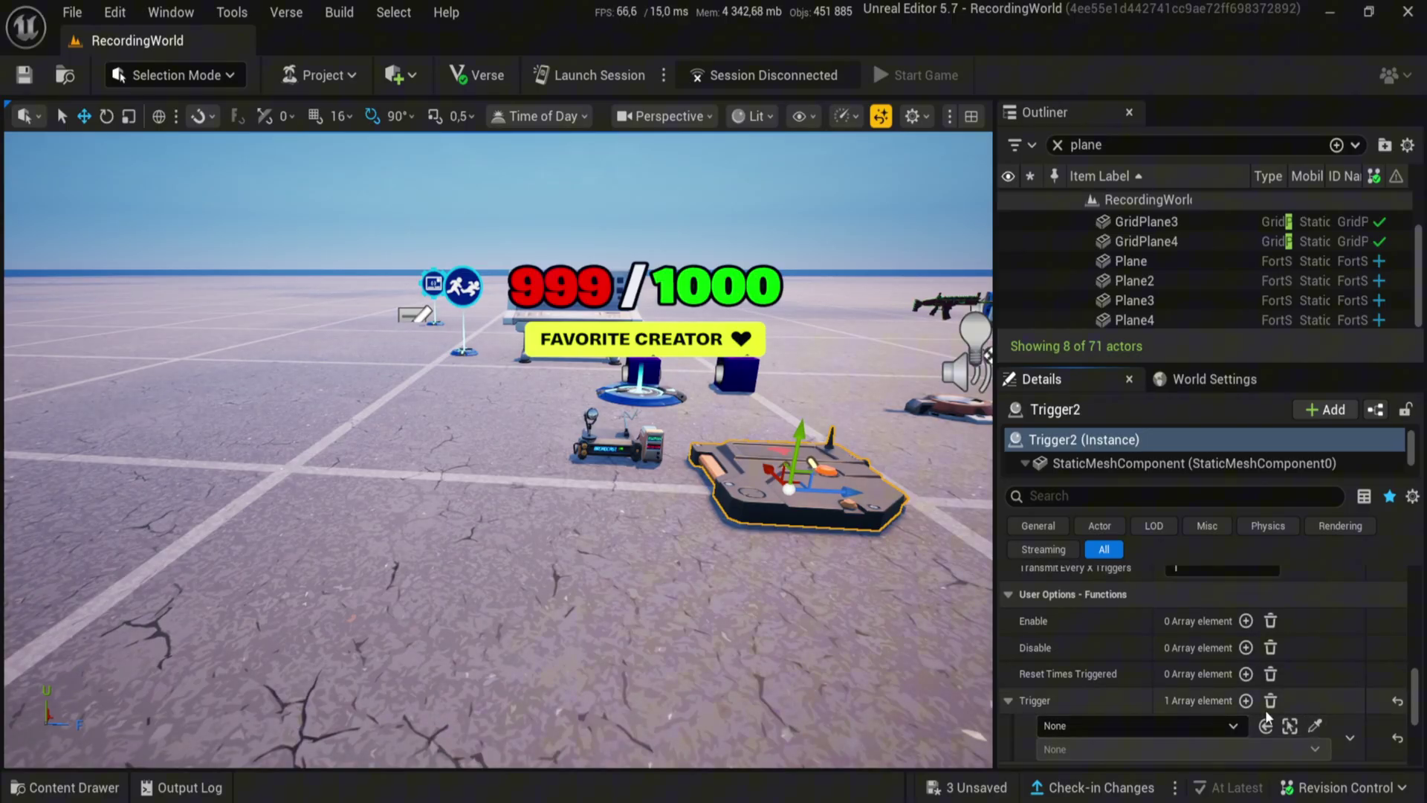
left_click(1377, 683)
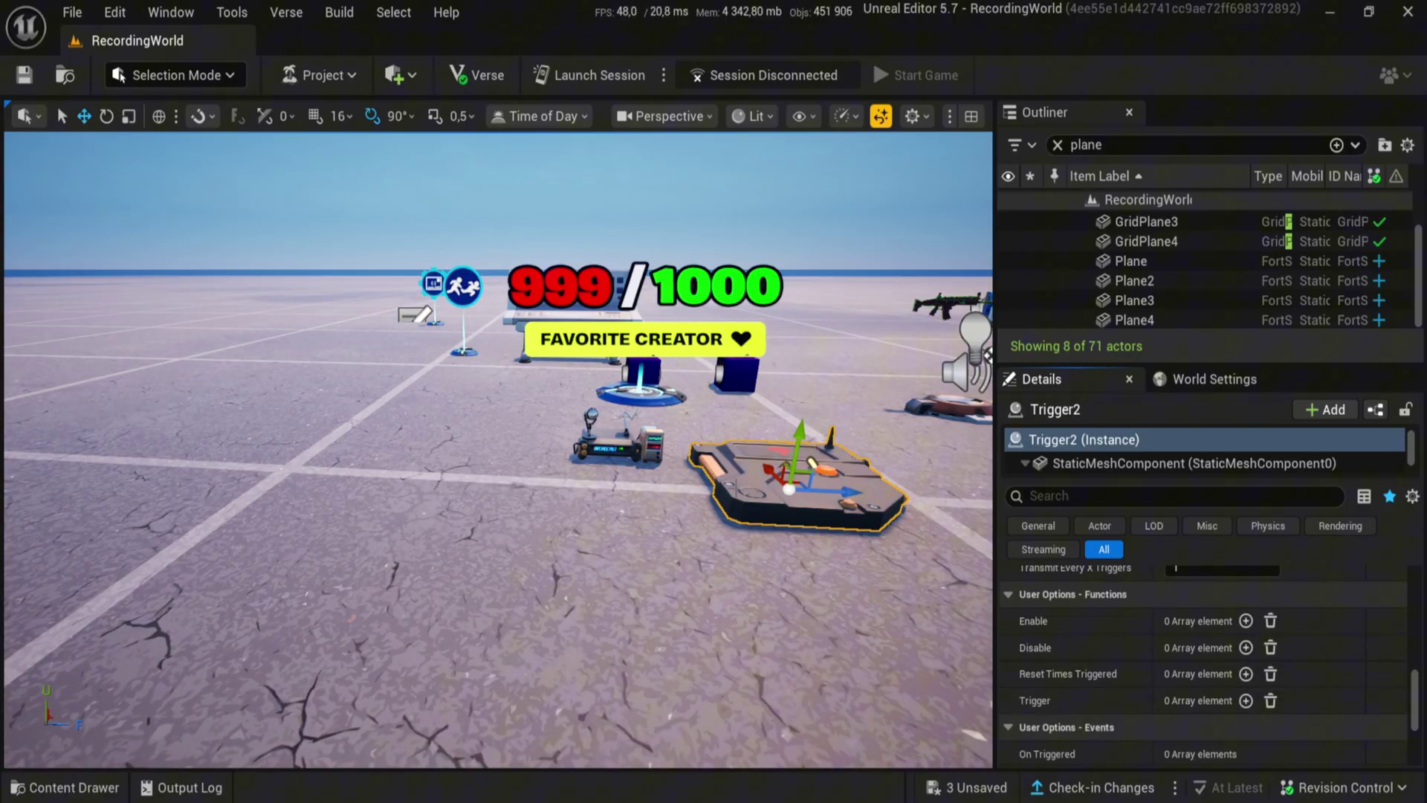
Bind the HUD Message Device's Show function to the new Trigger's On Triggered event
left_click(624, 442)
scroll(1144, 675, "down", 10)
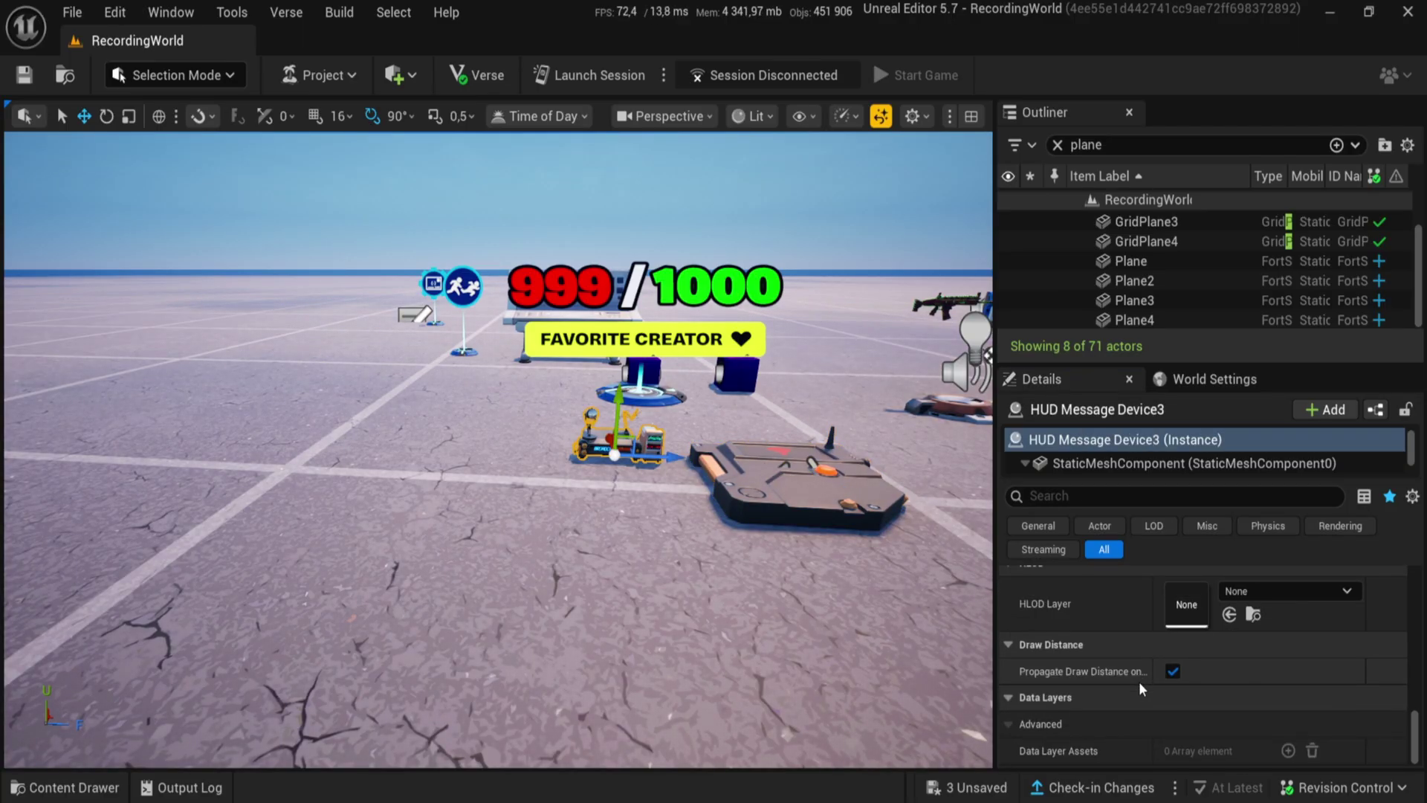
scroll(1143, 685, "up", 4)
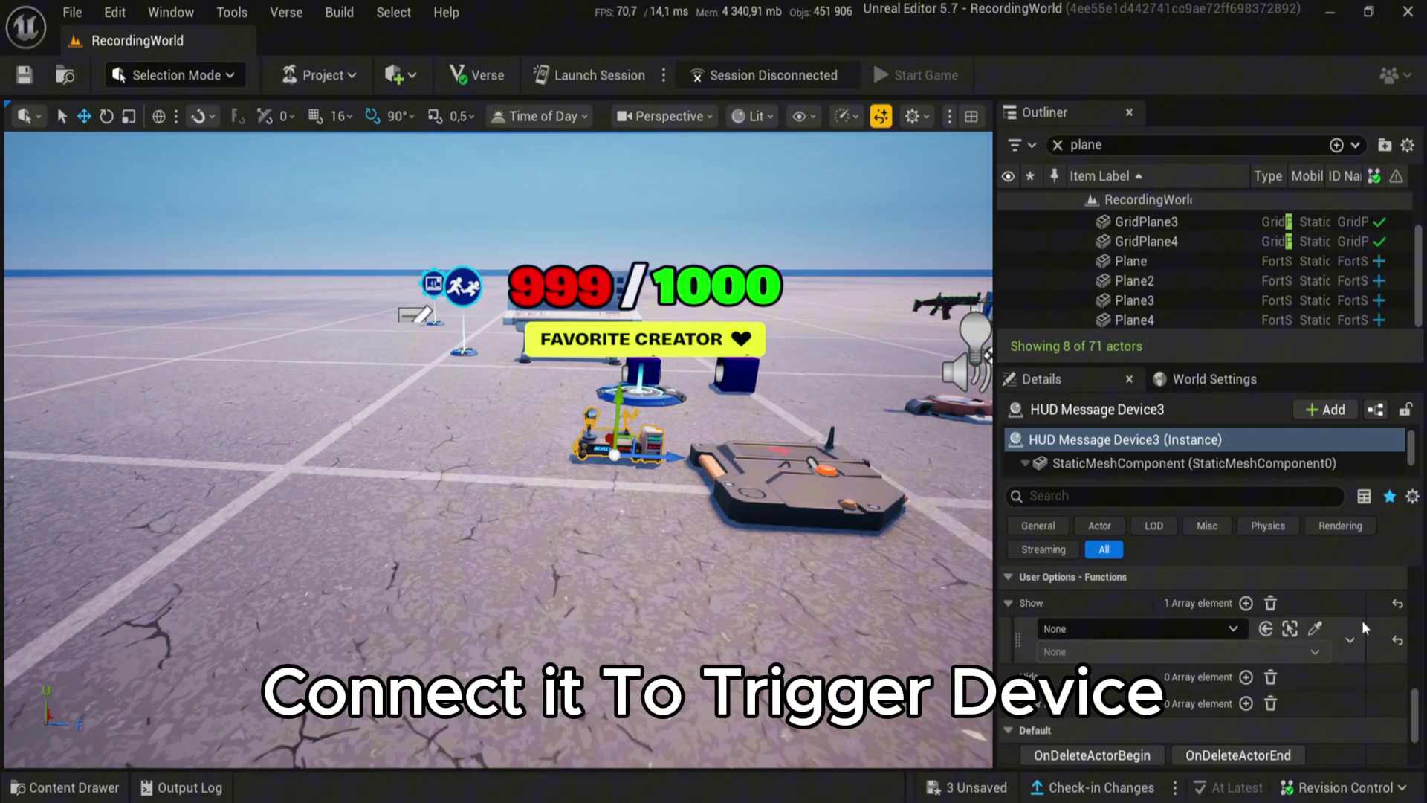
left_click(1315, 629)
left_click(827, 479)
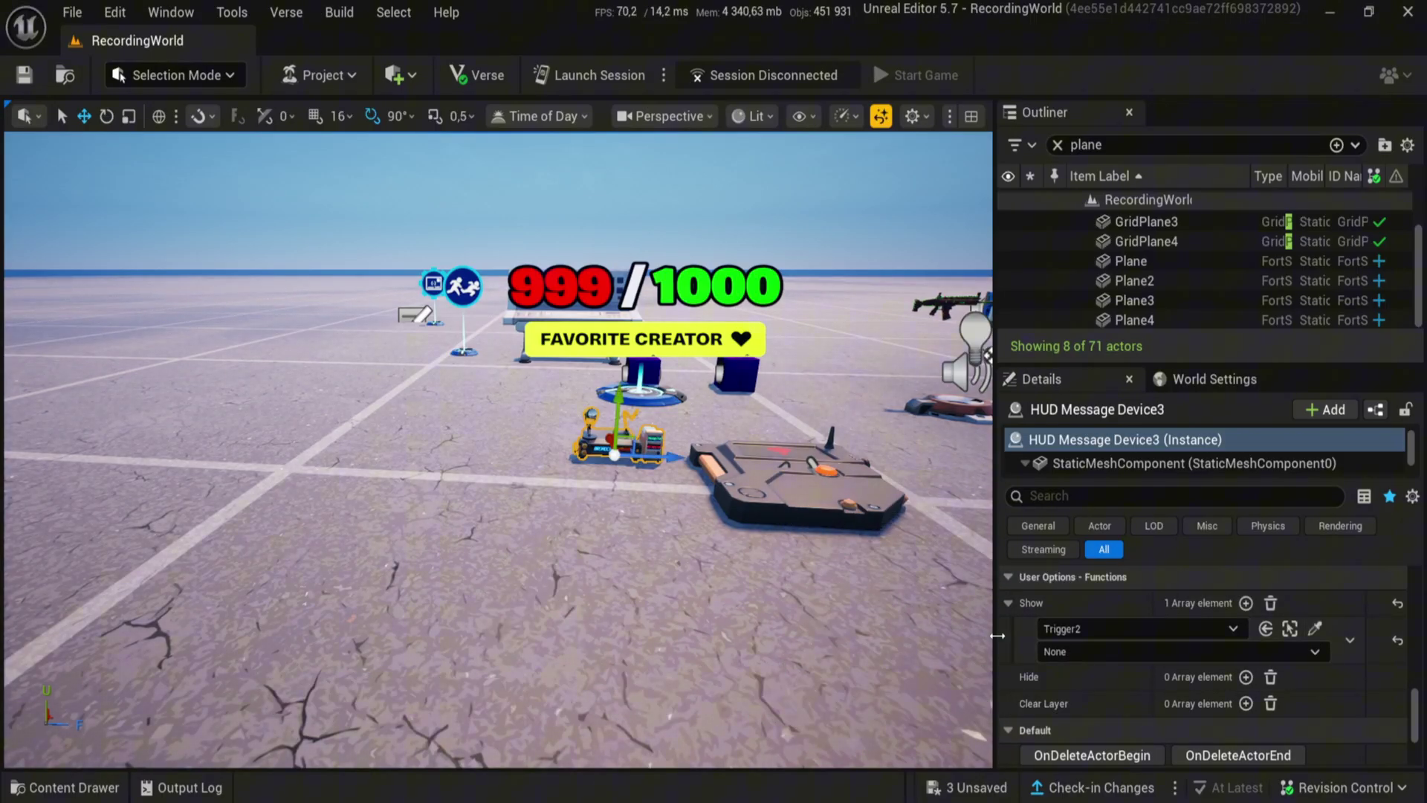
left_click(1071, 652)
left_click(1071, 689)
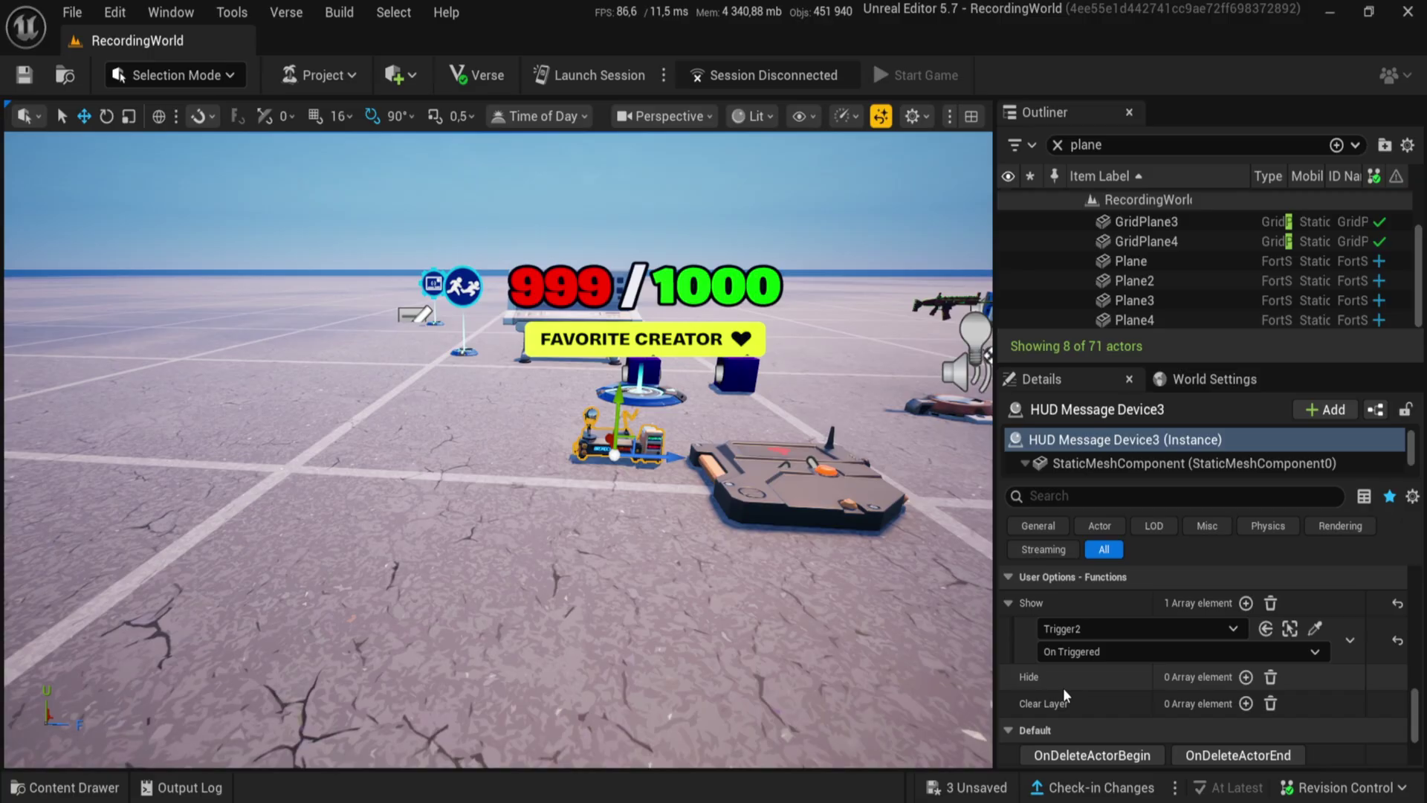
Recheck the Trigger's activation settings and save the level
left_click(802, 504)
scroll(1118, 677, "down", 10)
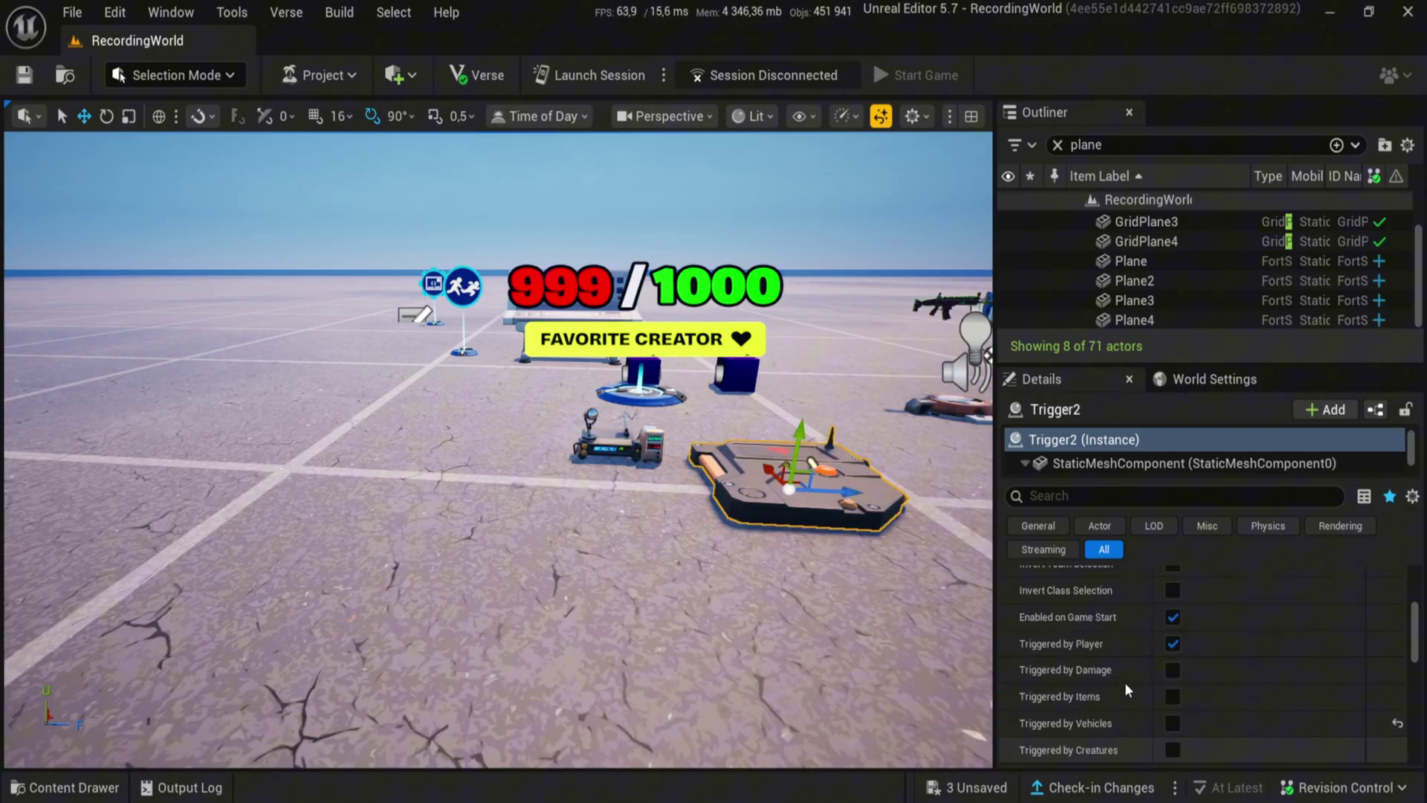
scroll(1125, 682, "up", 4)
key("s")
right_click_drag(736, 743, 802, 719)
key("w")
key("ctrl+s")
left_click(850, 633)
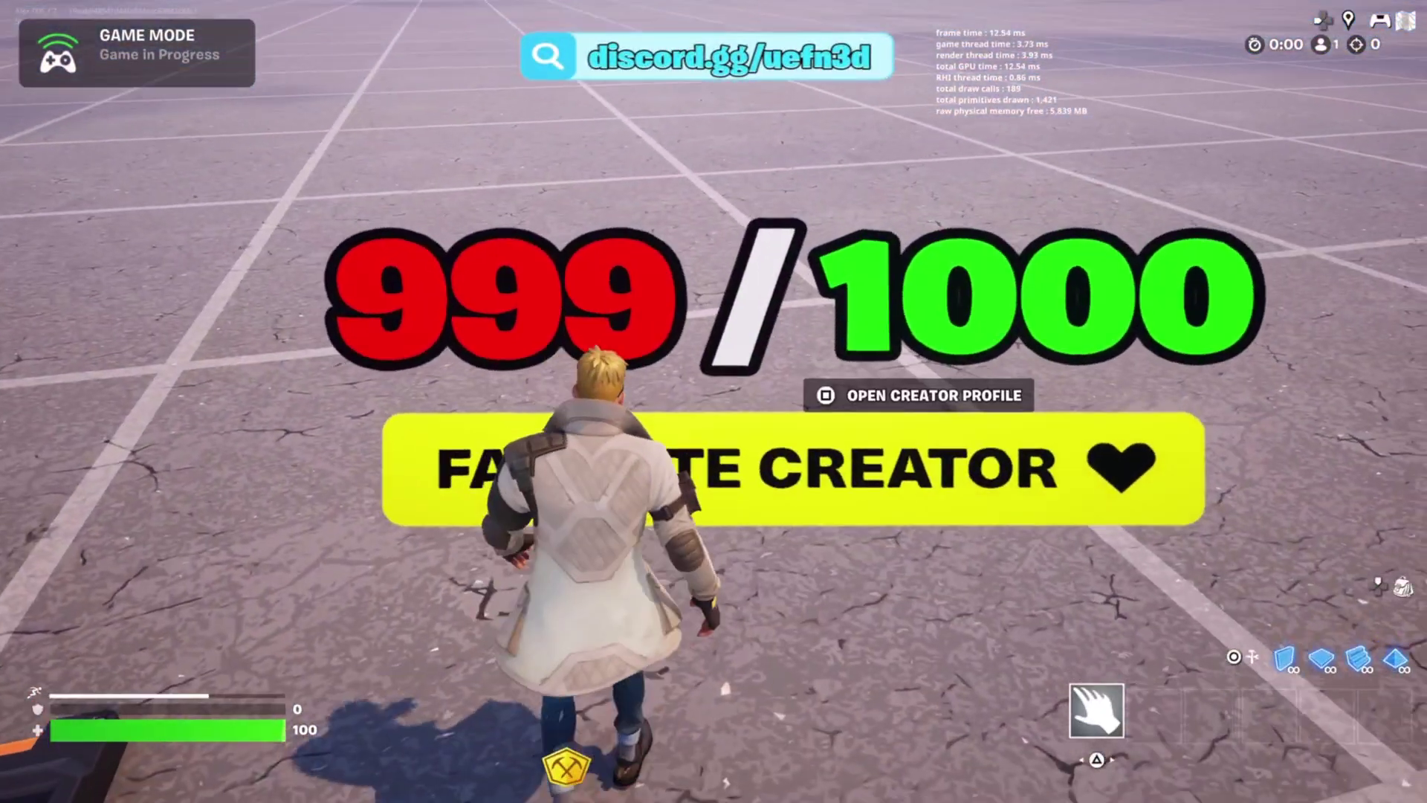
Play-test the favorite creator display by opening and closing the creator profile, and walk over the Trigger to show the like and favorite widget
key("e")
key("Escape")
key("w")
key("w")
key("w")
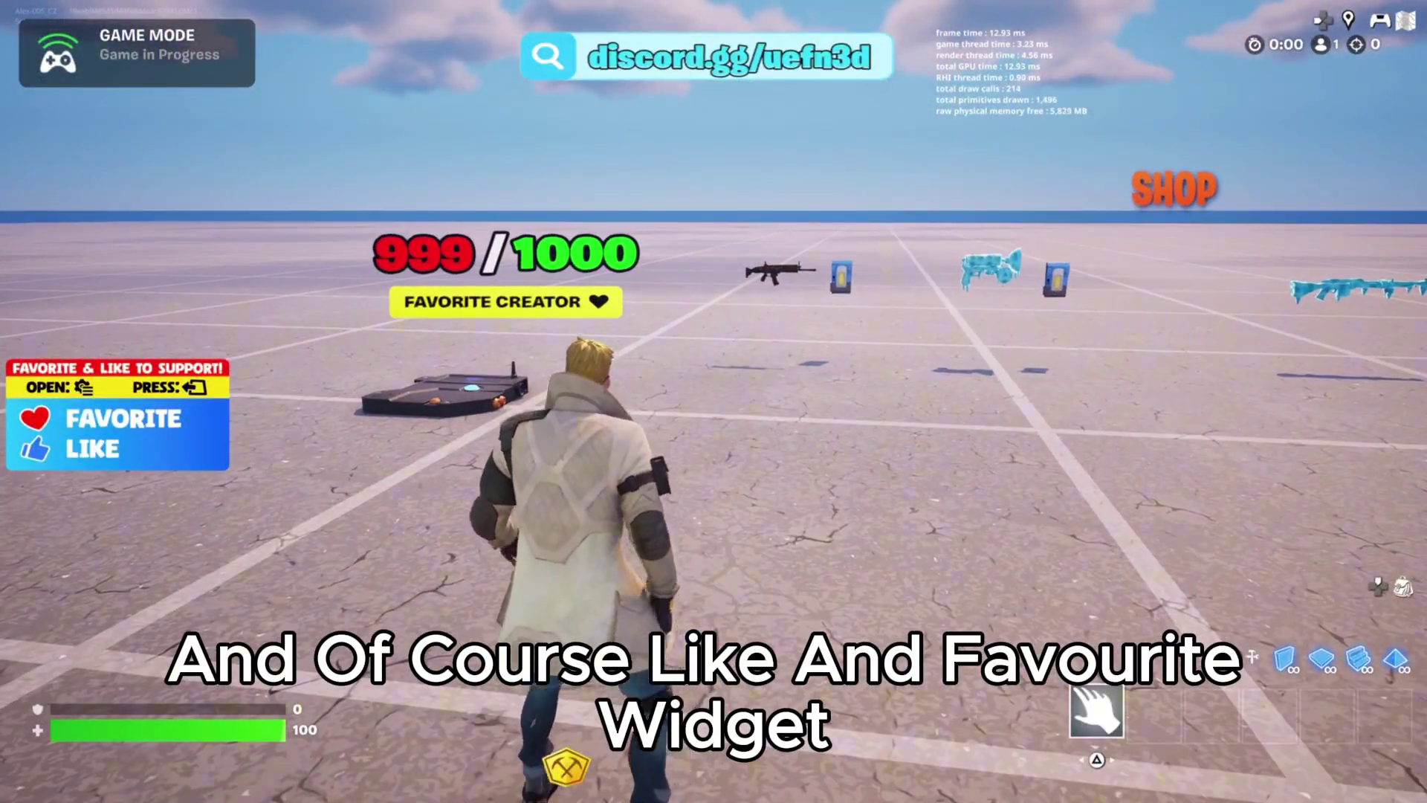
Try out the weapon pickups in the play test by firing the Assault Rifle and taking the Grappler
key("w")
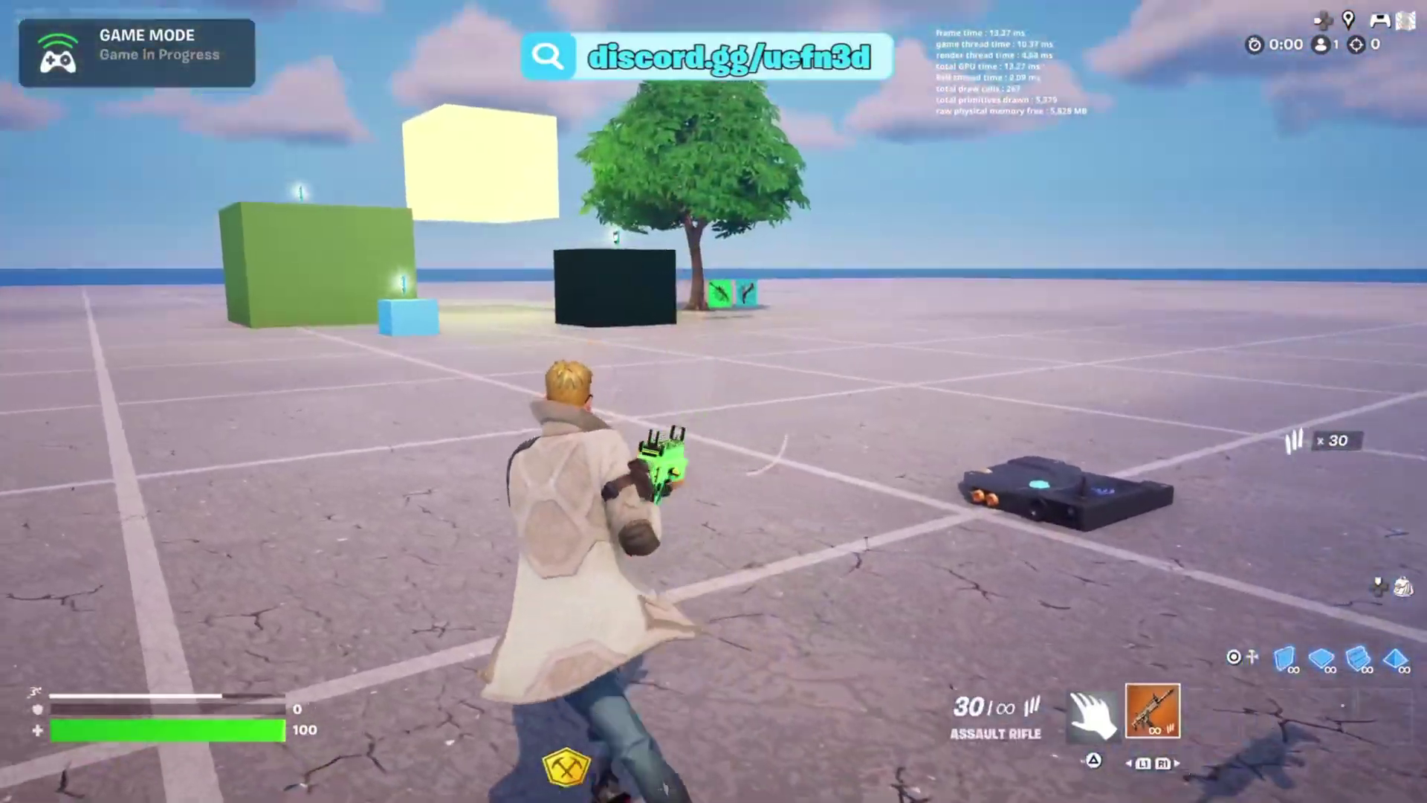
left_click(713, 402)
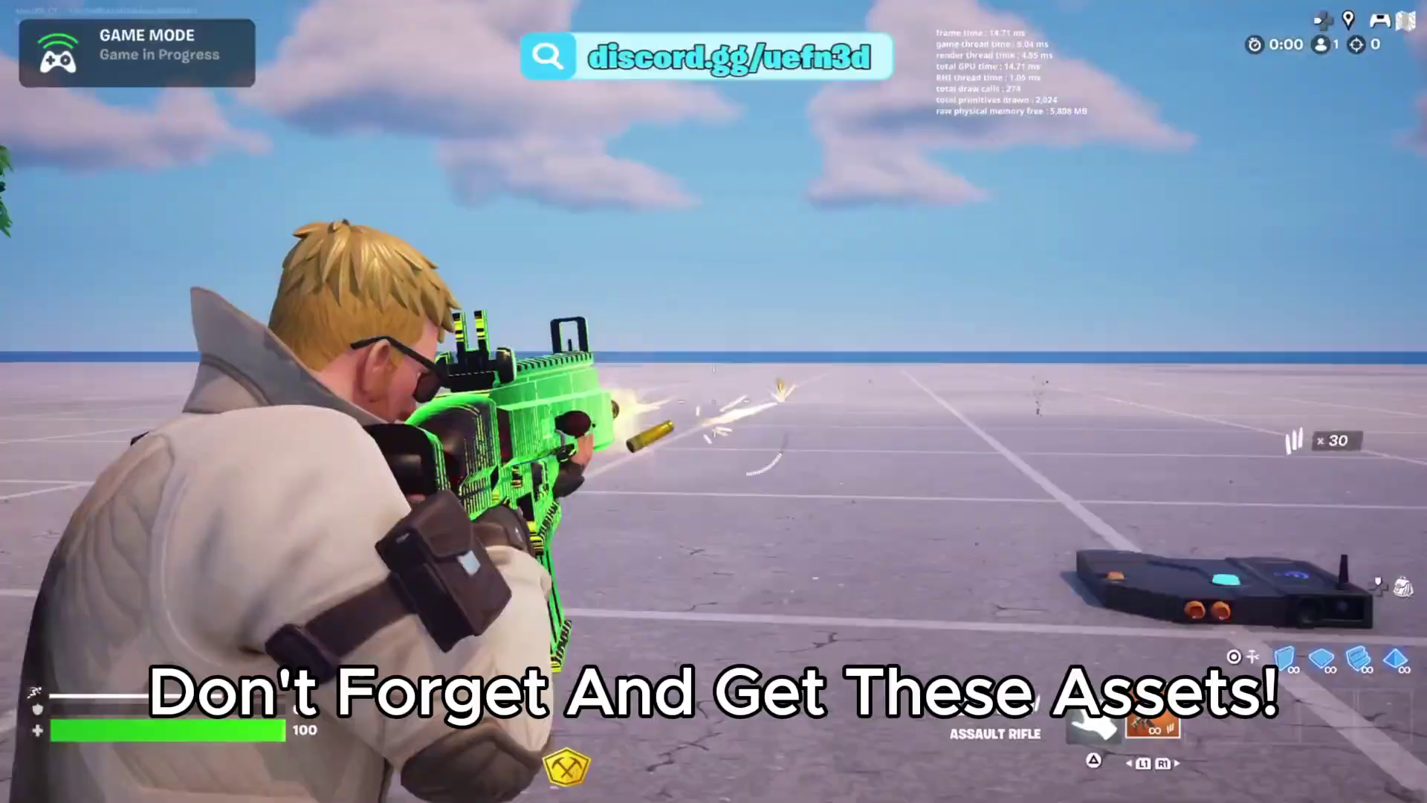
left_click(714, 401)
left_click(713, 402)
key("w")
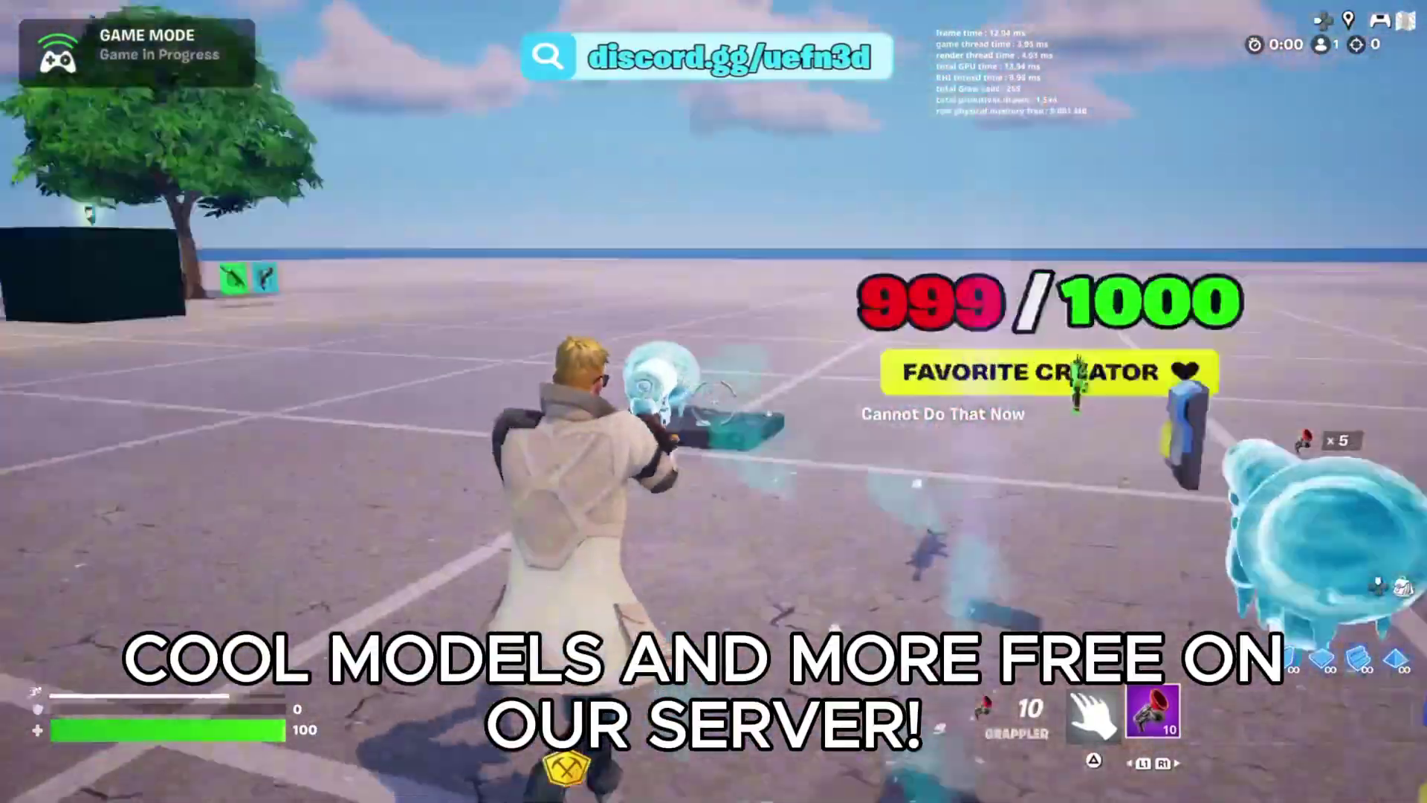
Use the Grappler, collect the XP awards at the colored cubes and pick up the Flint-Knock Pistol
key("w")
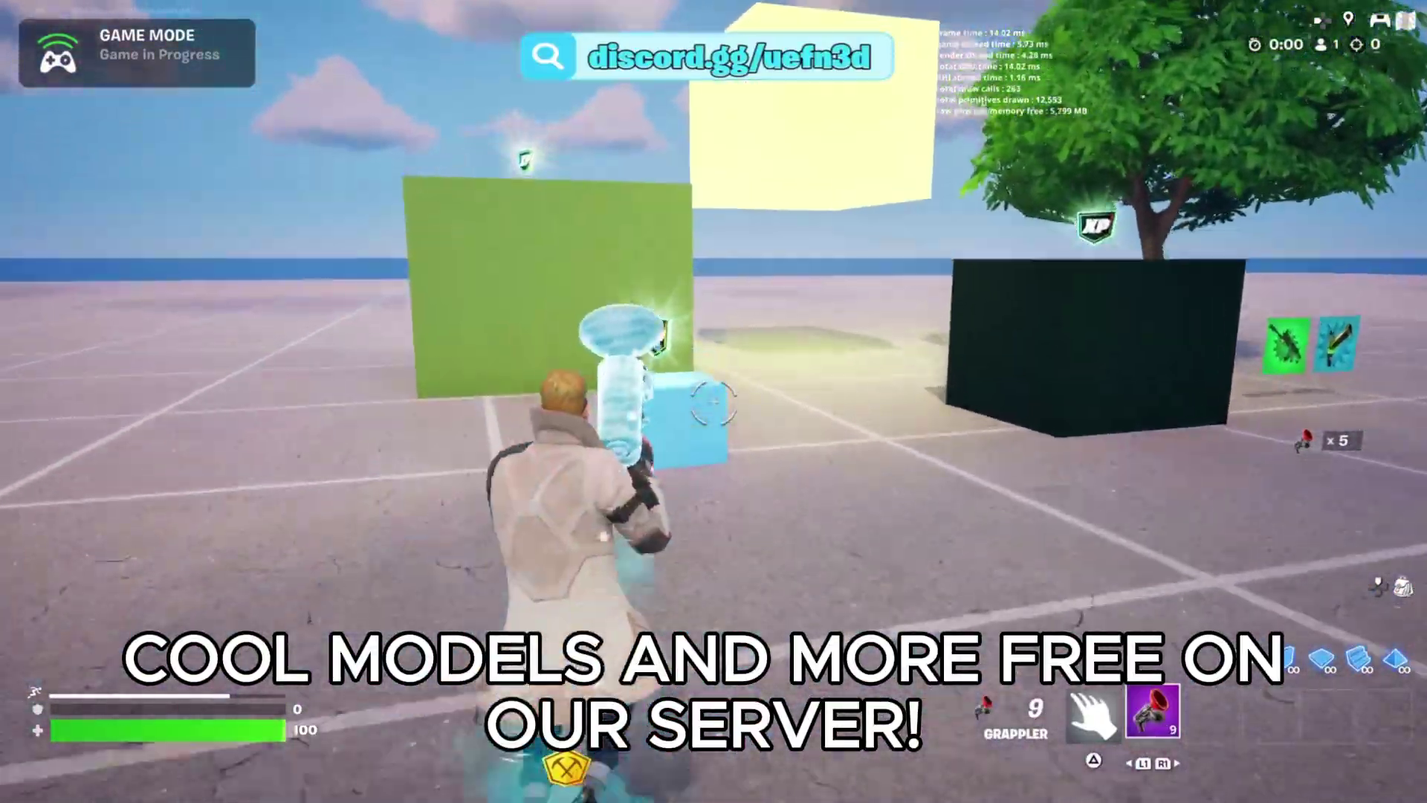
key("w")
key("space")
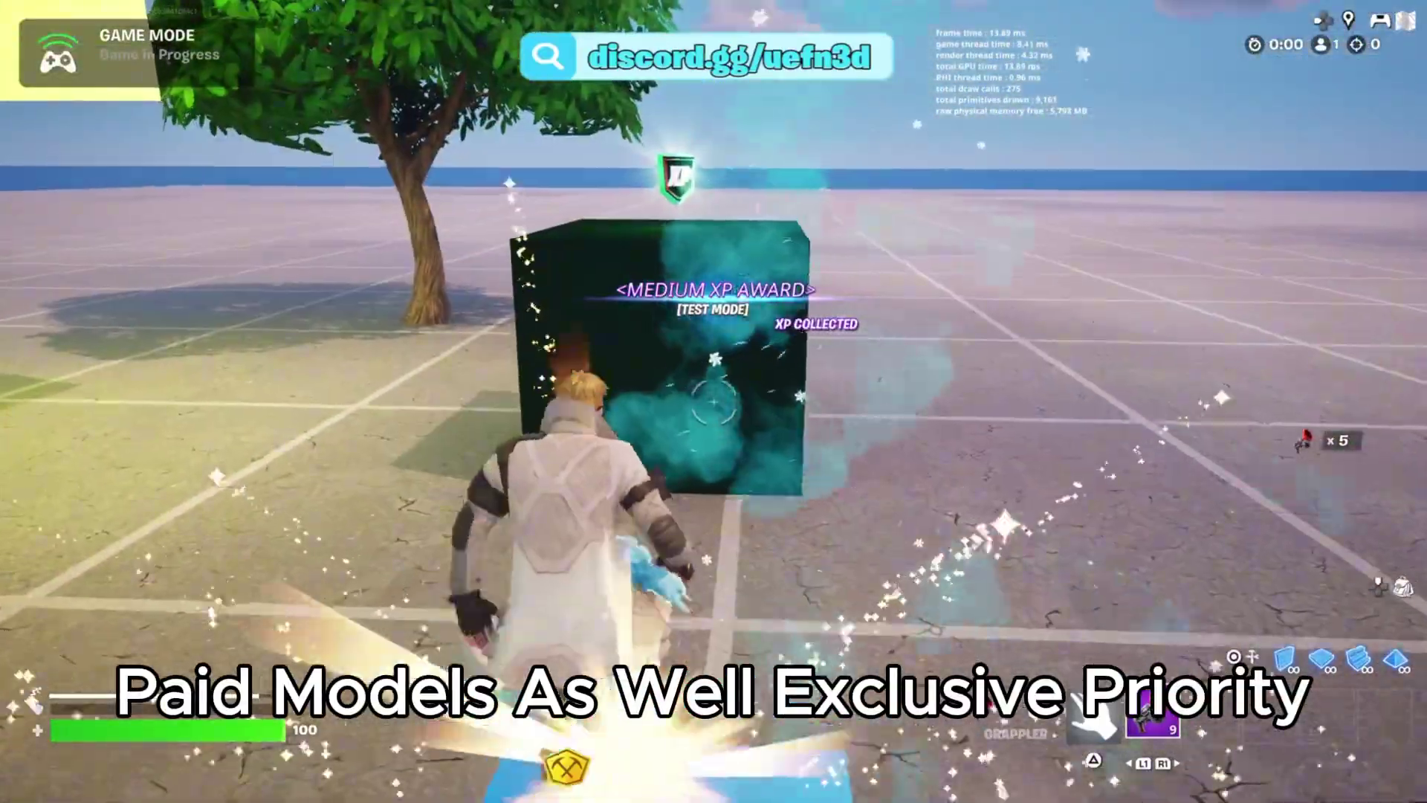
key("space")
key("w")
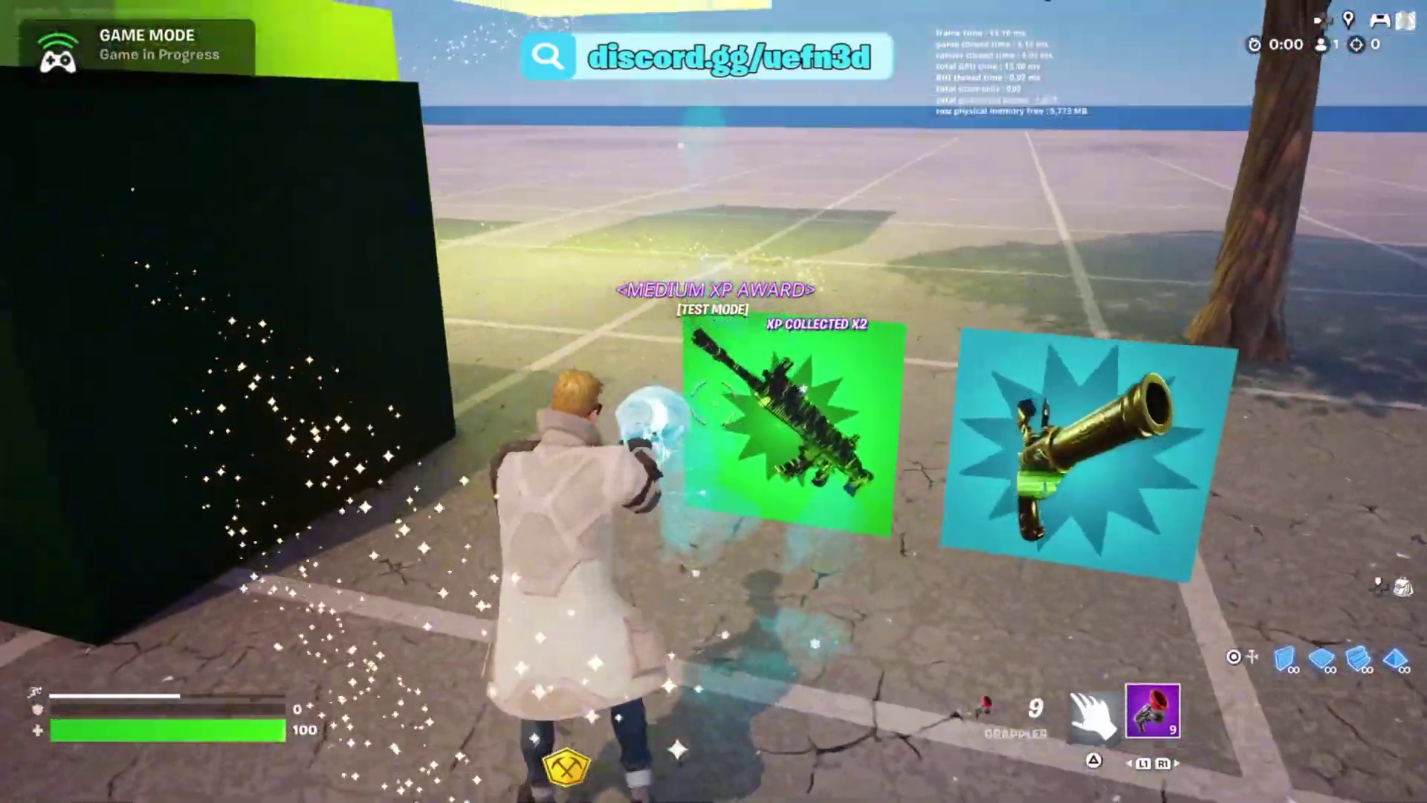
key("2")
key("w")
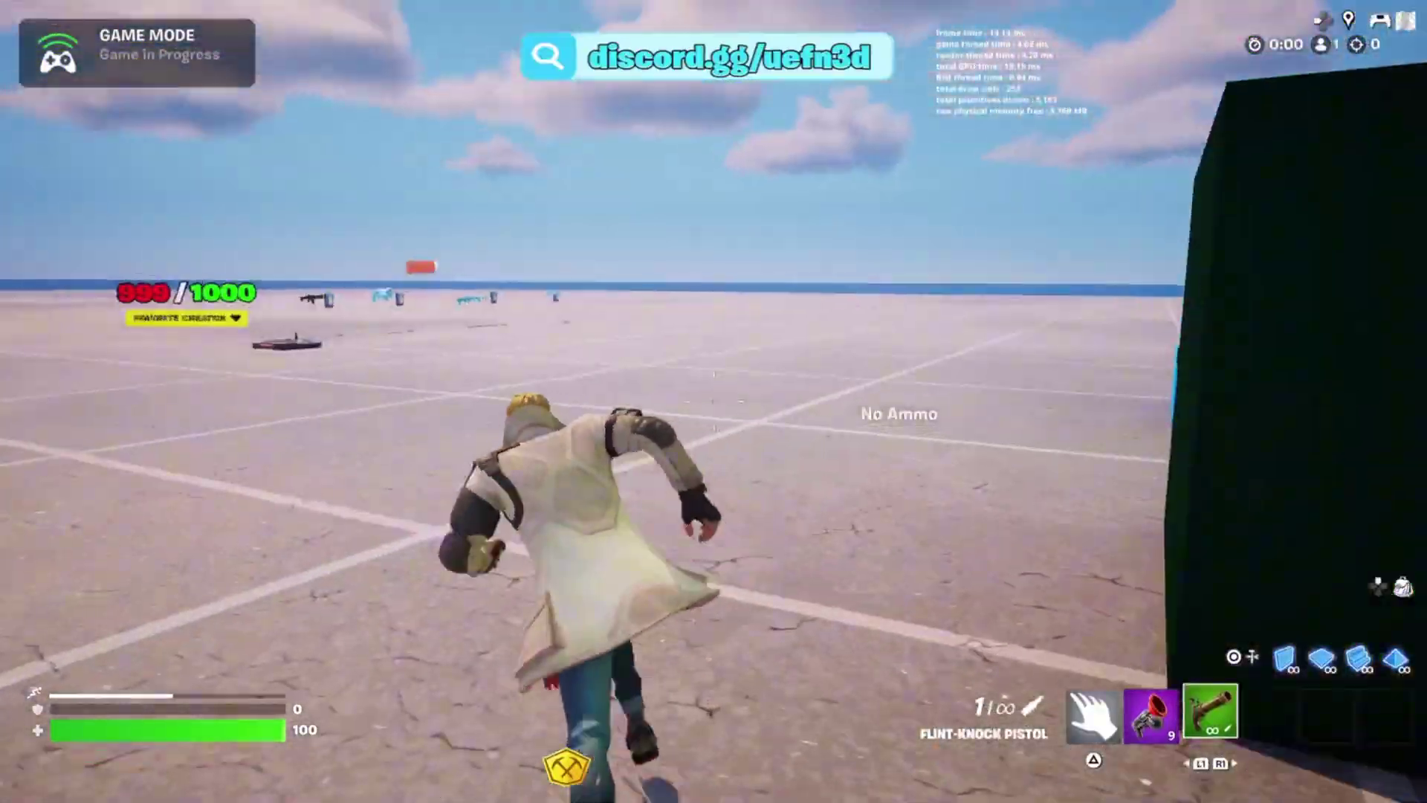